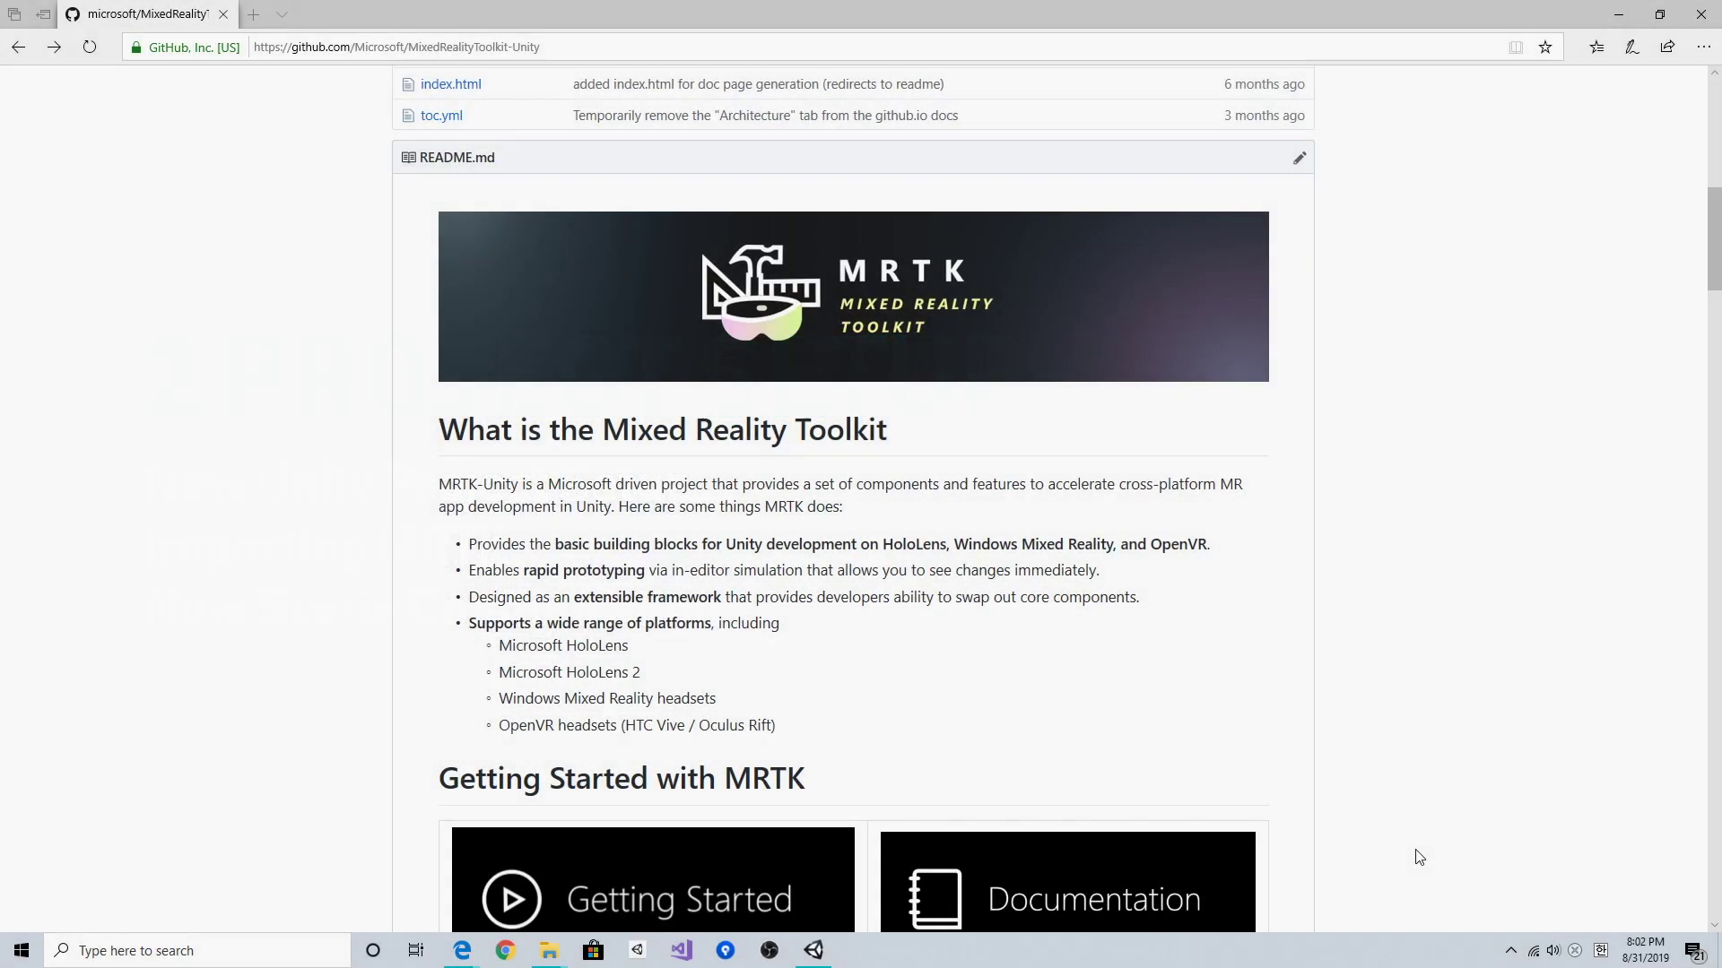
Step: Open the MixedRealityToolkit-Unity repository's releases page and find the asset list of Microsoft Mixed Reality Toolkit v2.0.0
scroll(1432, 753, "up", 10)
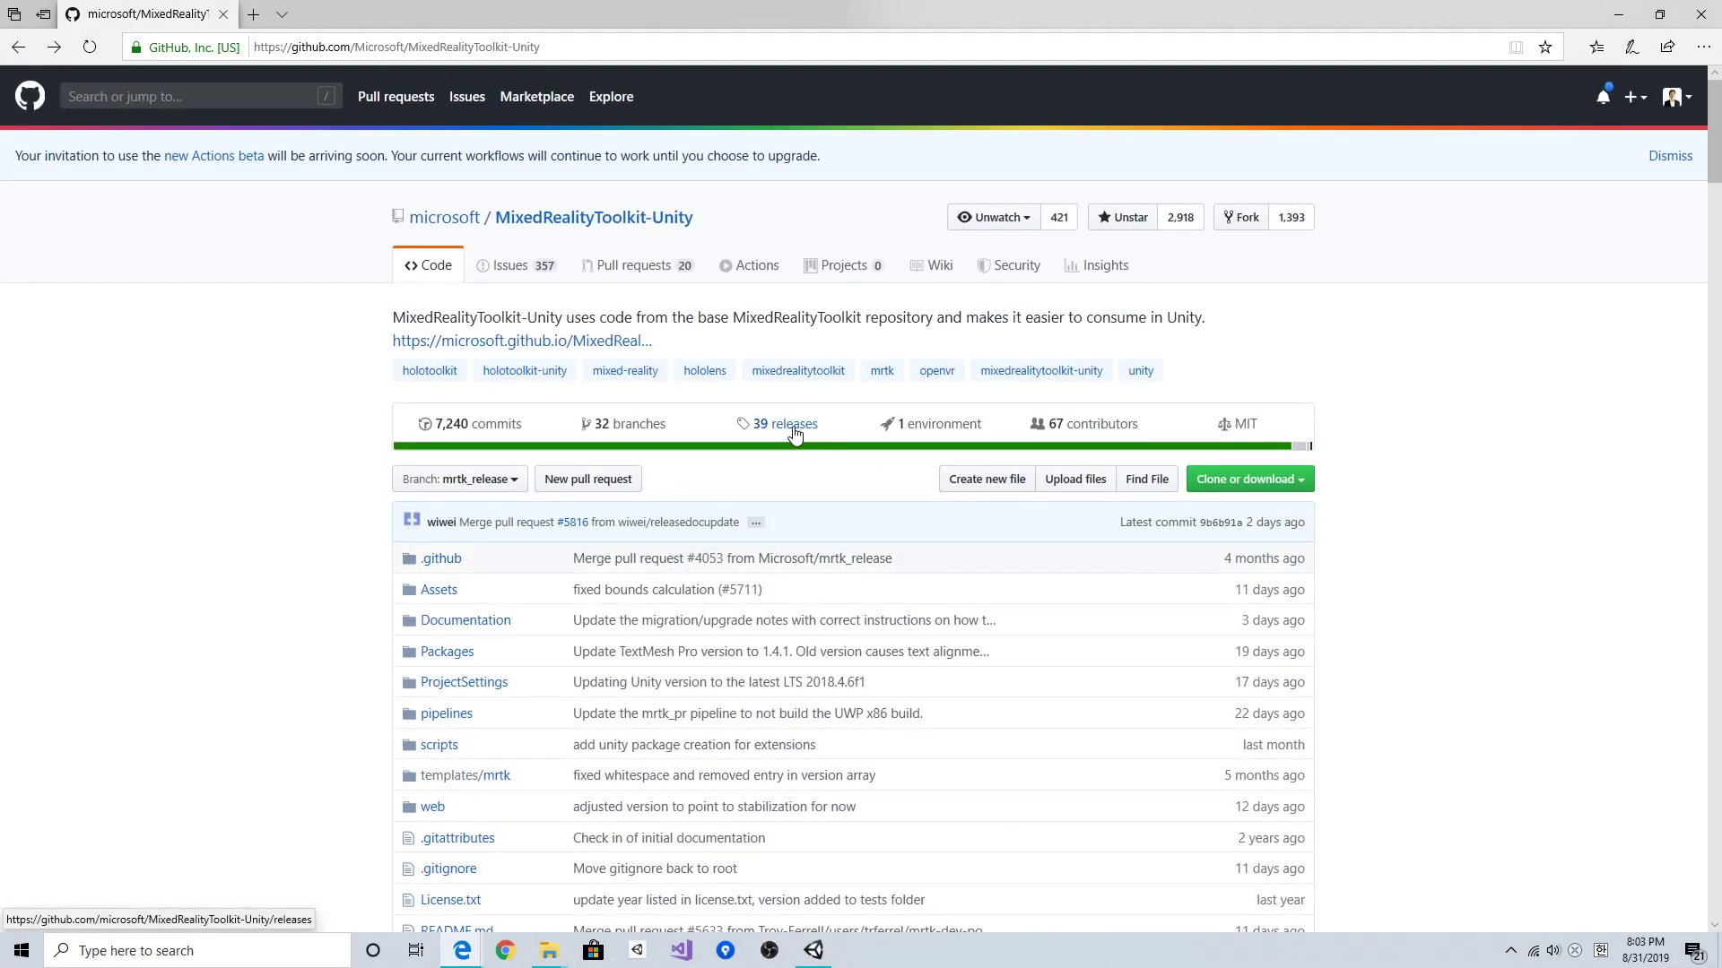
left_click(794, 434)
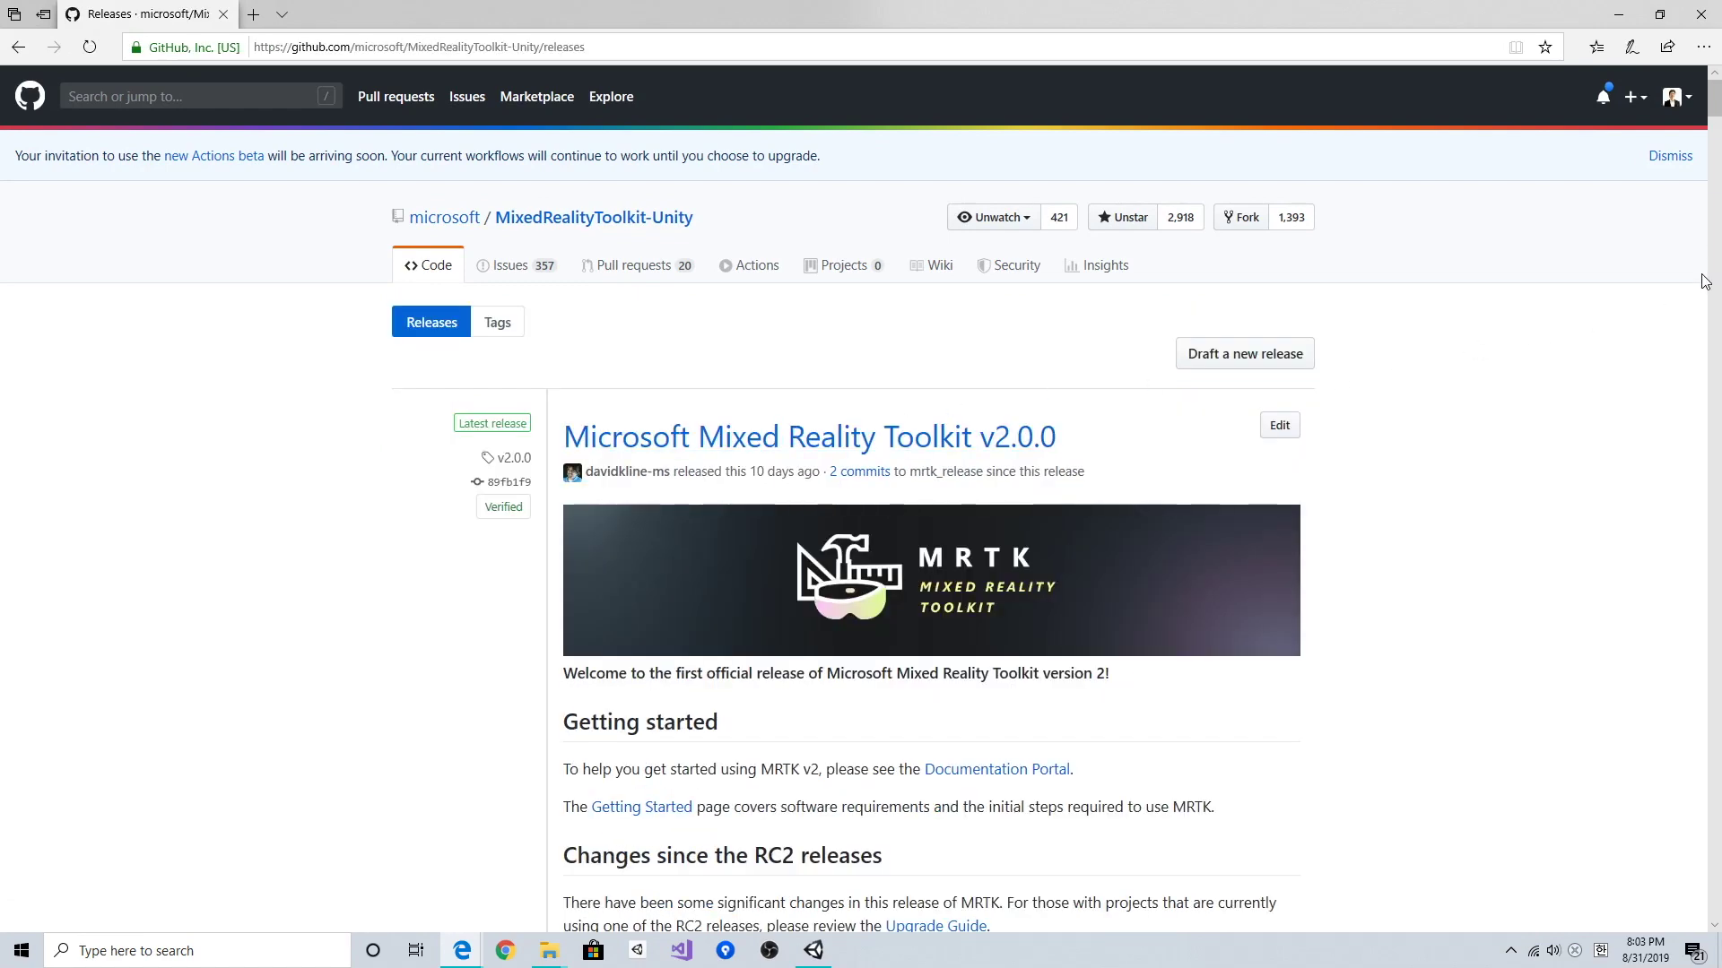
scroll(1687, 294, "down", 3)
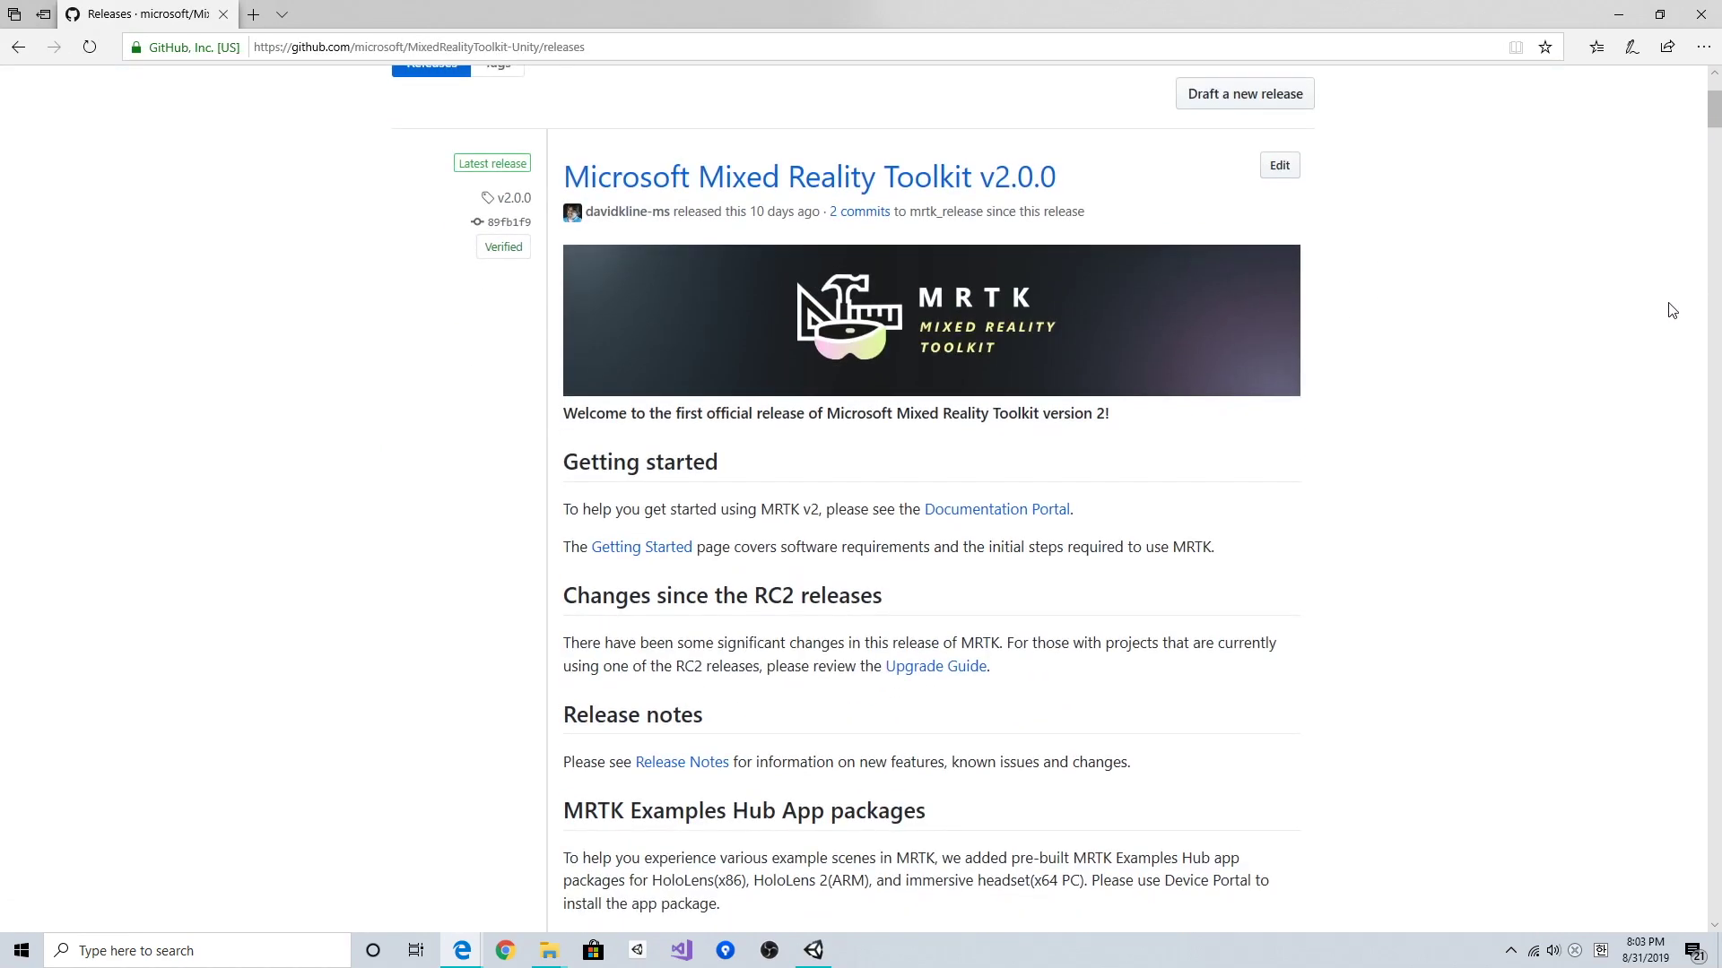
scroll(1669, 310, "down", 4)
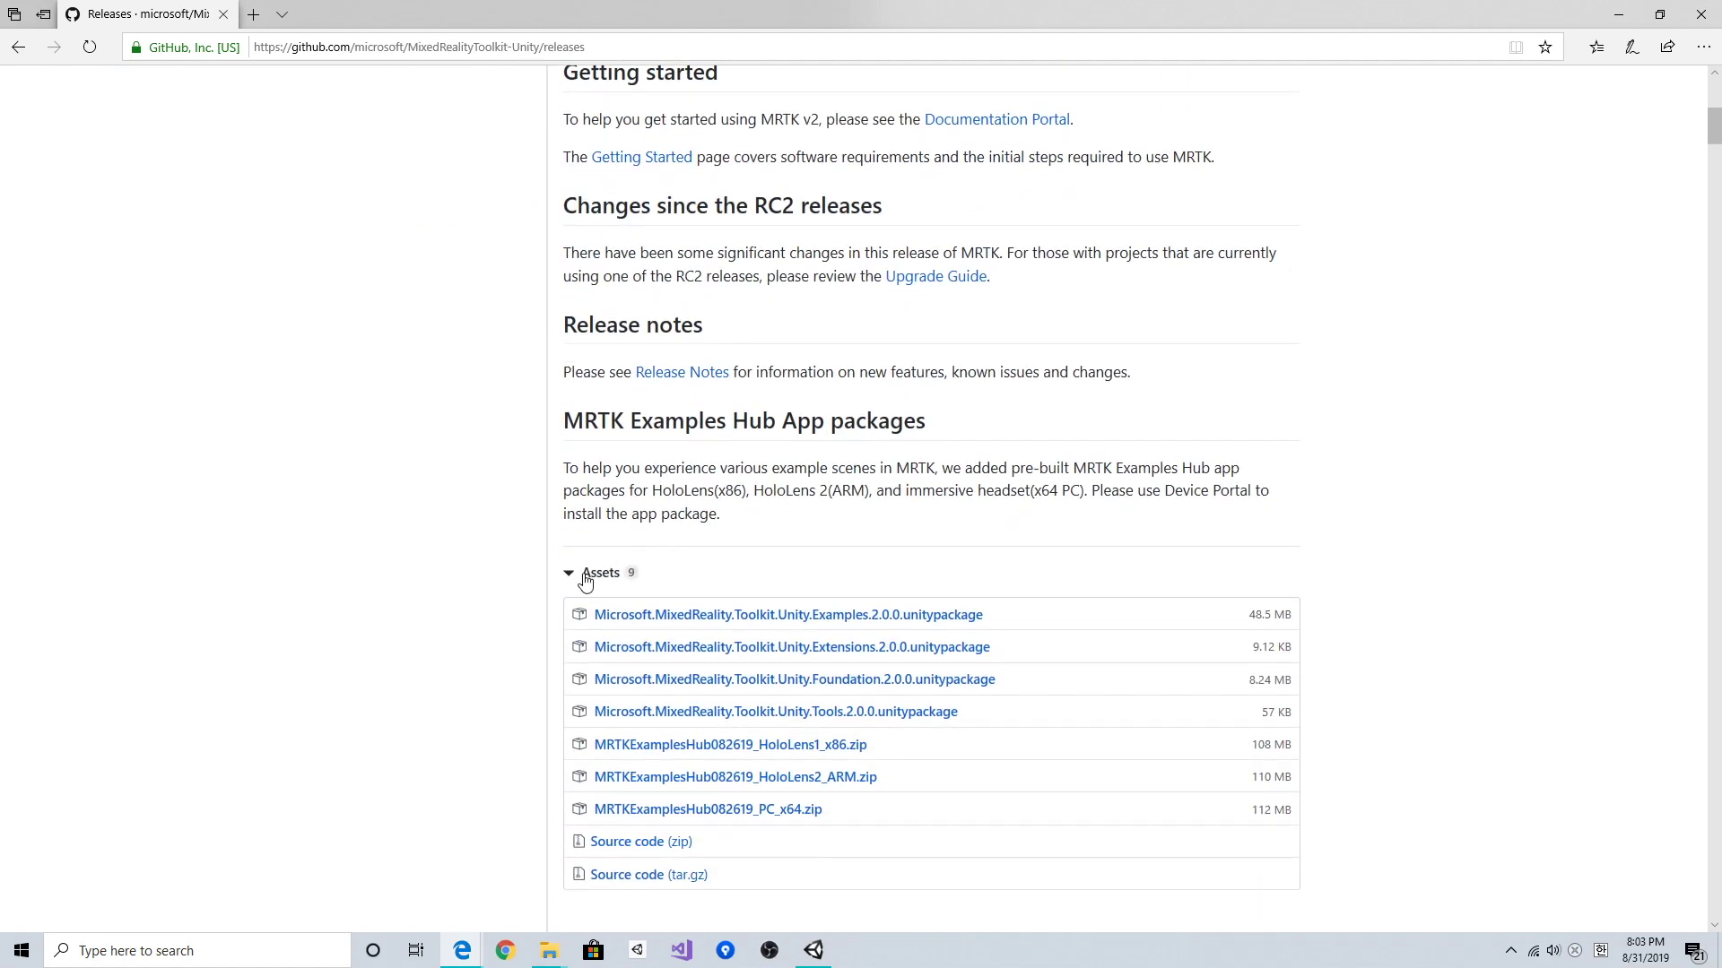
scroll(584, 581, "down", 2)
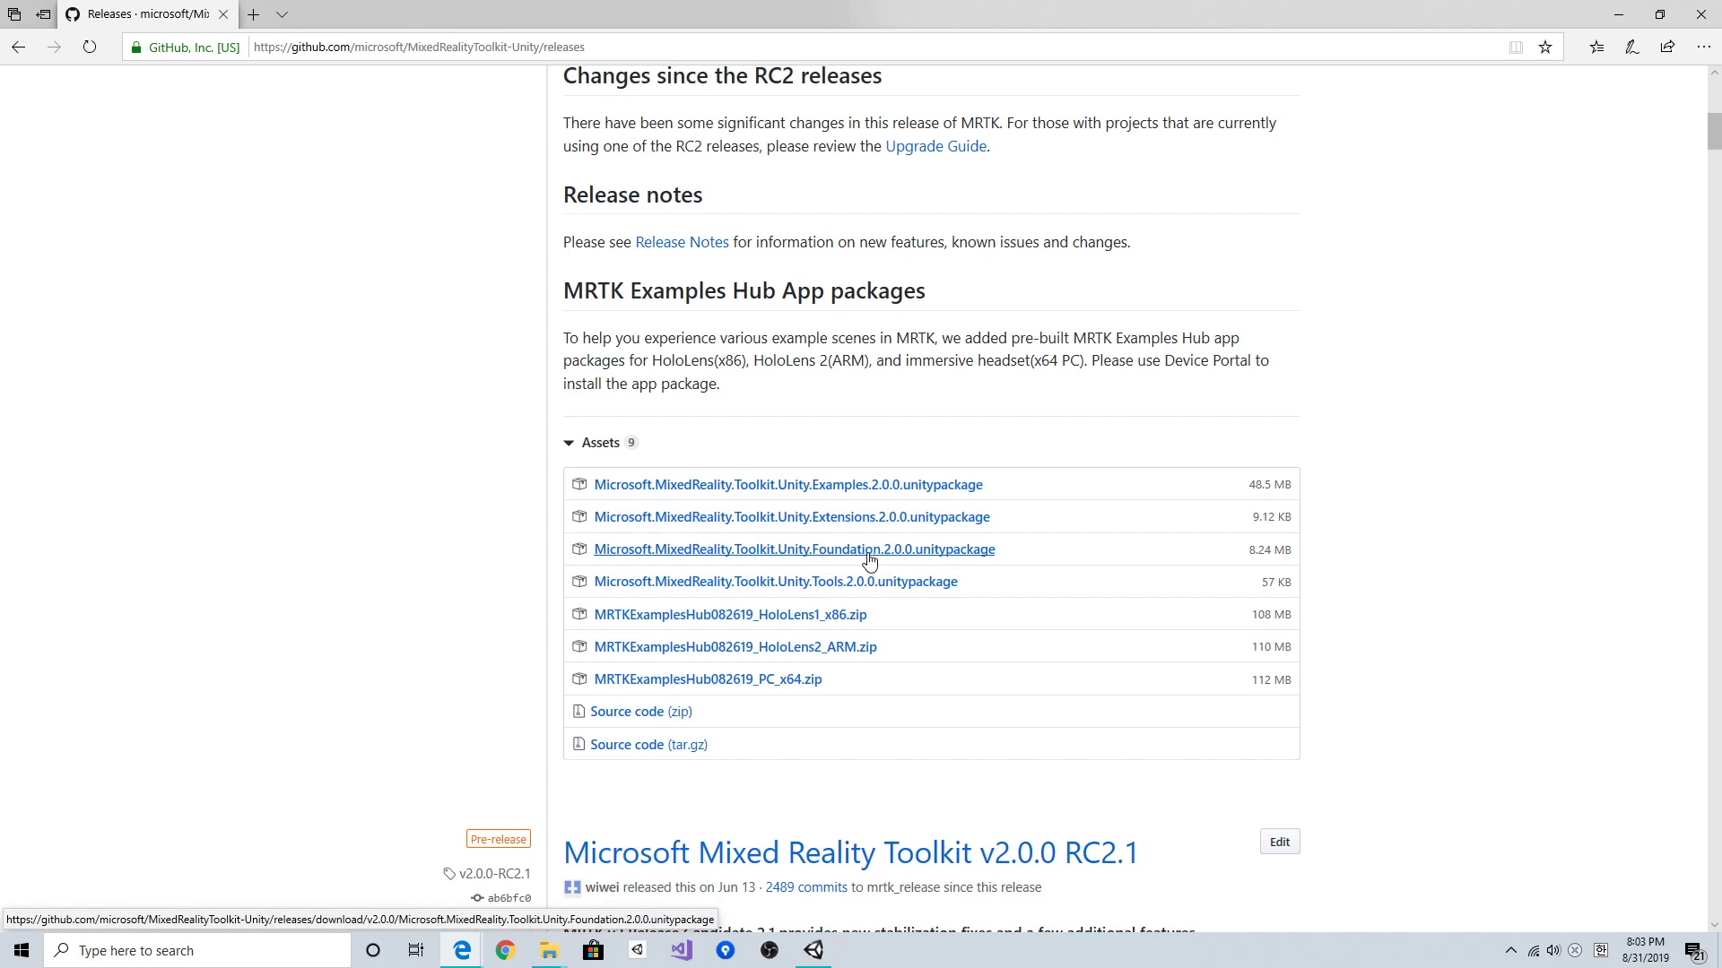
Step: Download and save the Foundation.2.0.0 and Examples.2.0.0 Unity packages from the v2.0.0 release assets
left_click(869, 559)
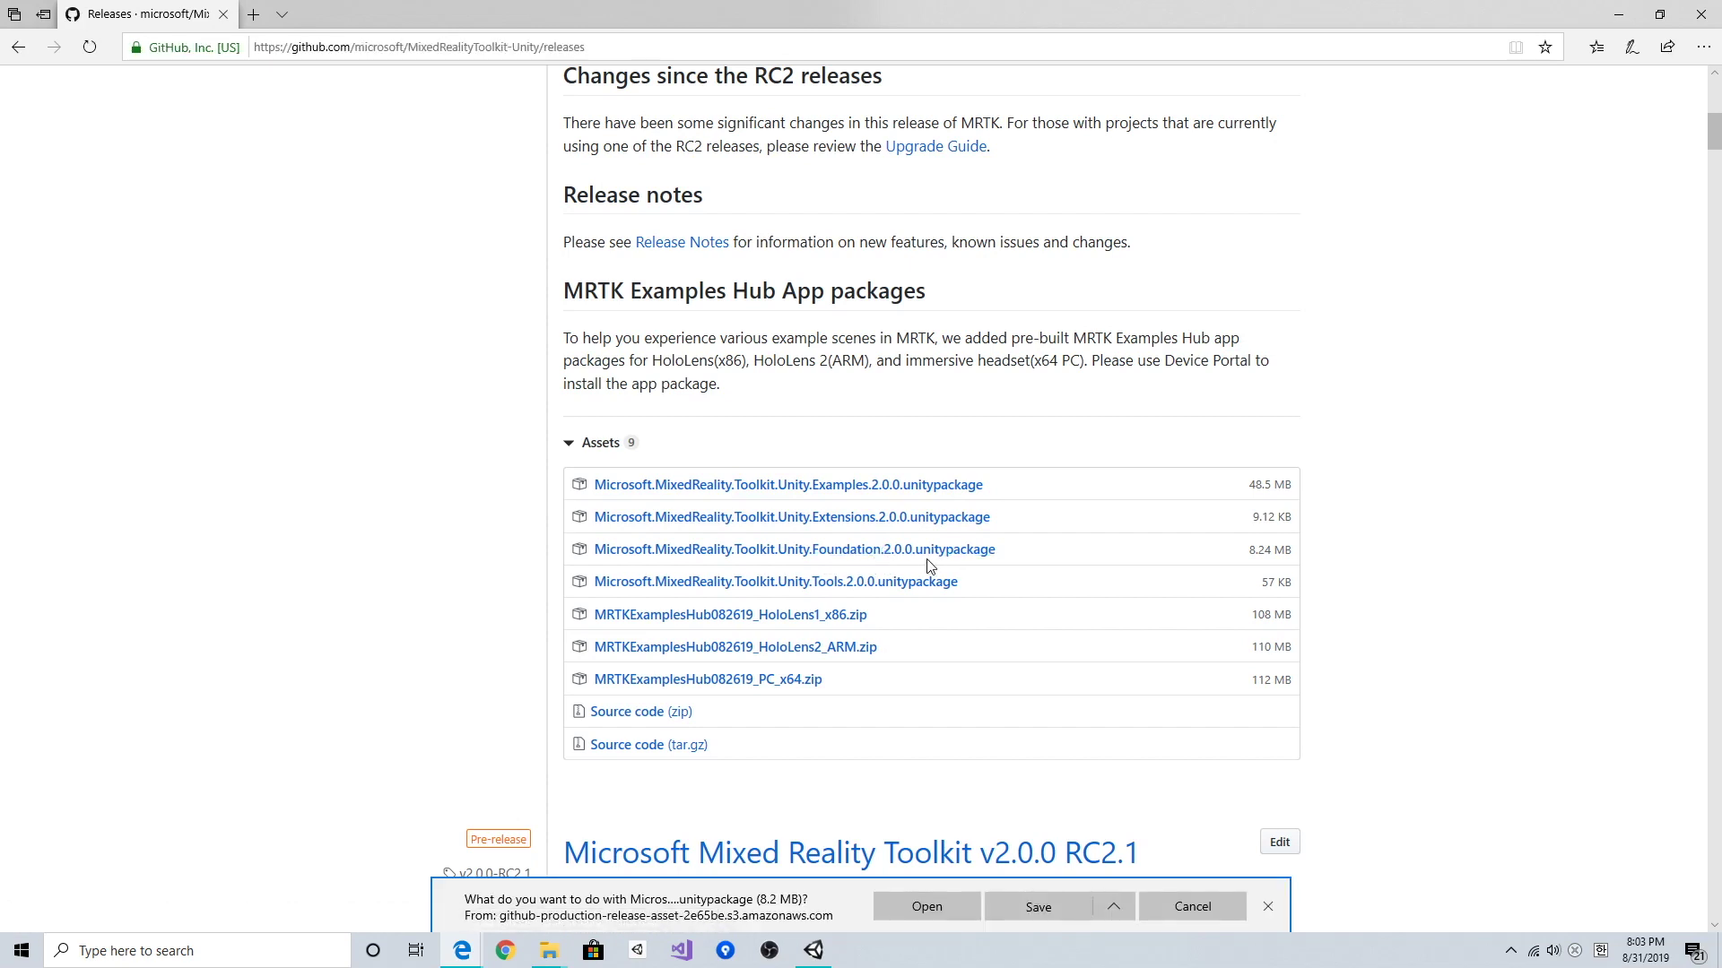
left_click(1040, 906)
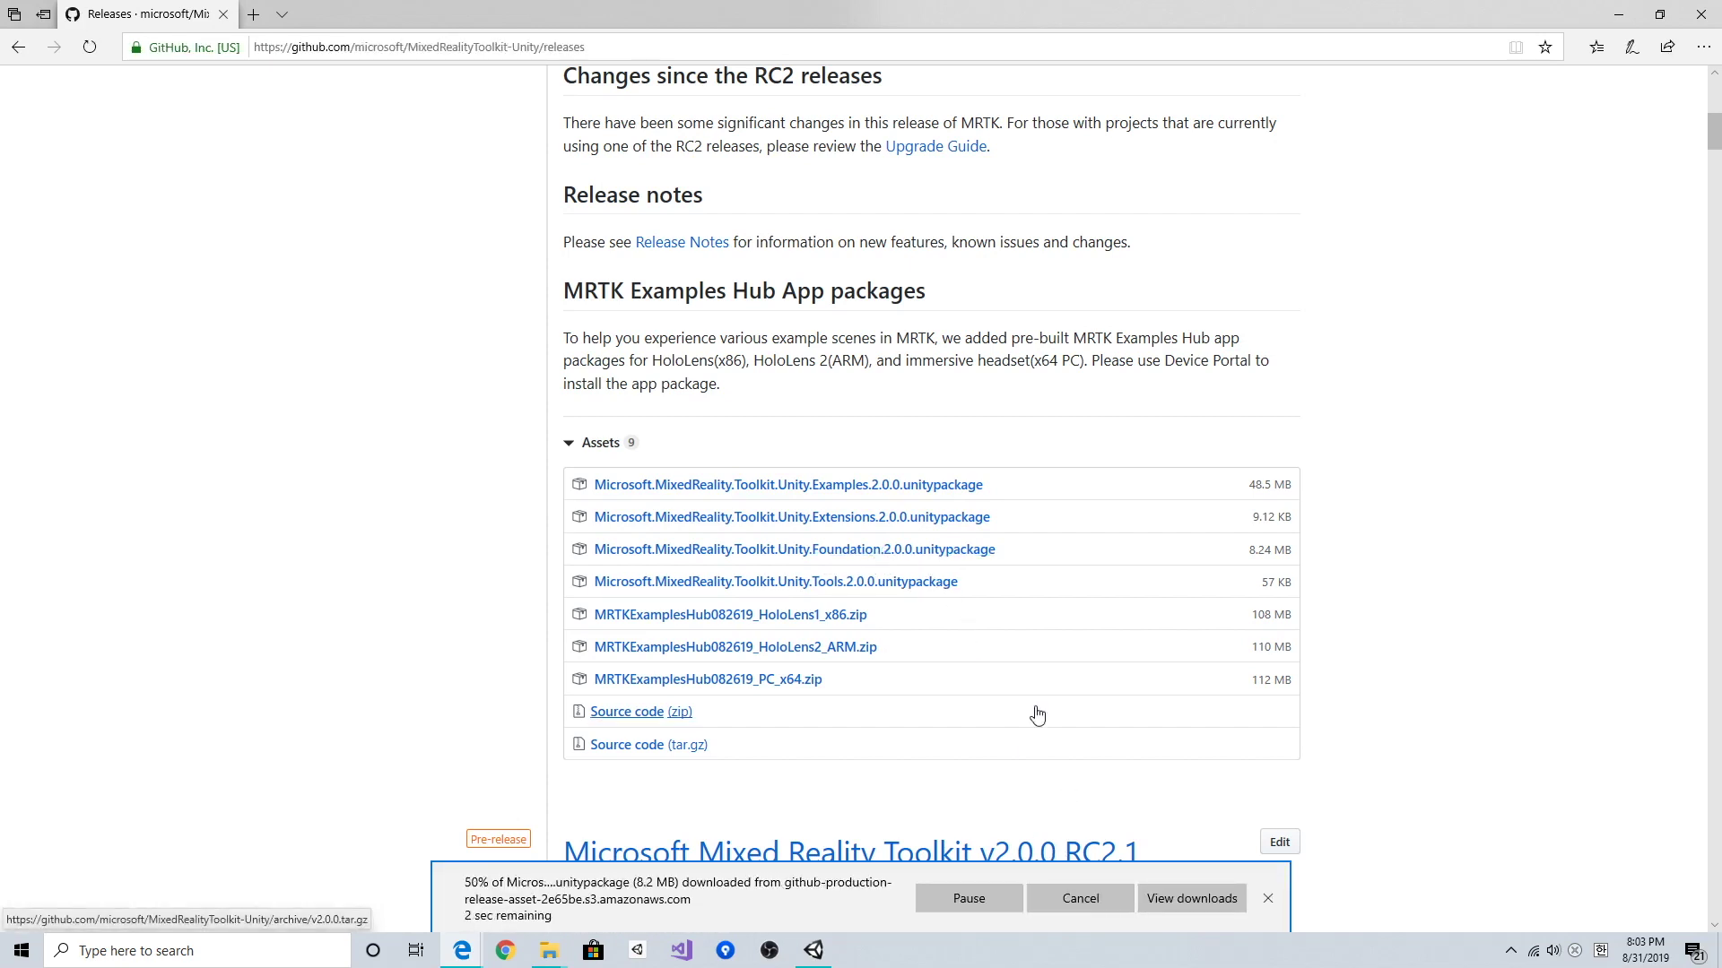
left_click(865, 498)
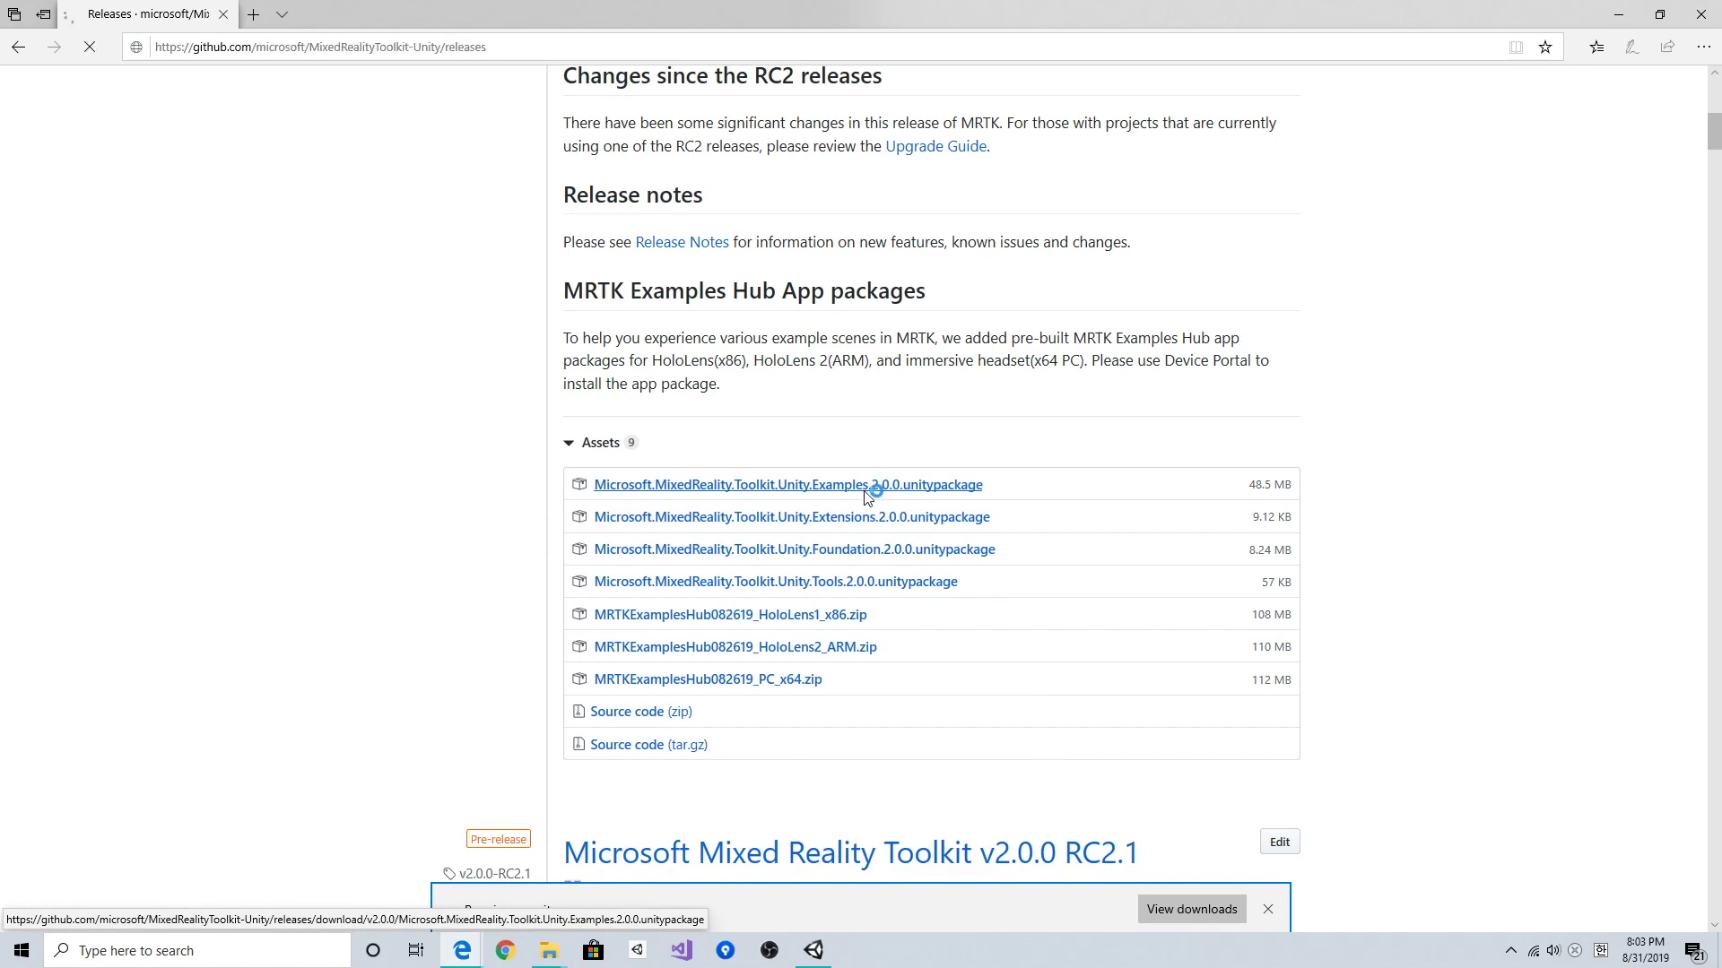
left_click(1009, 907)
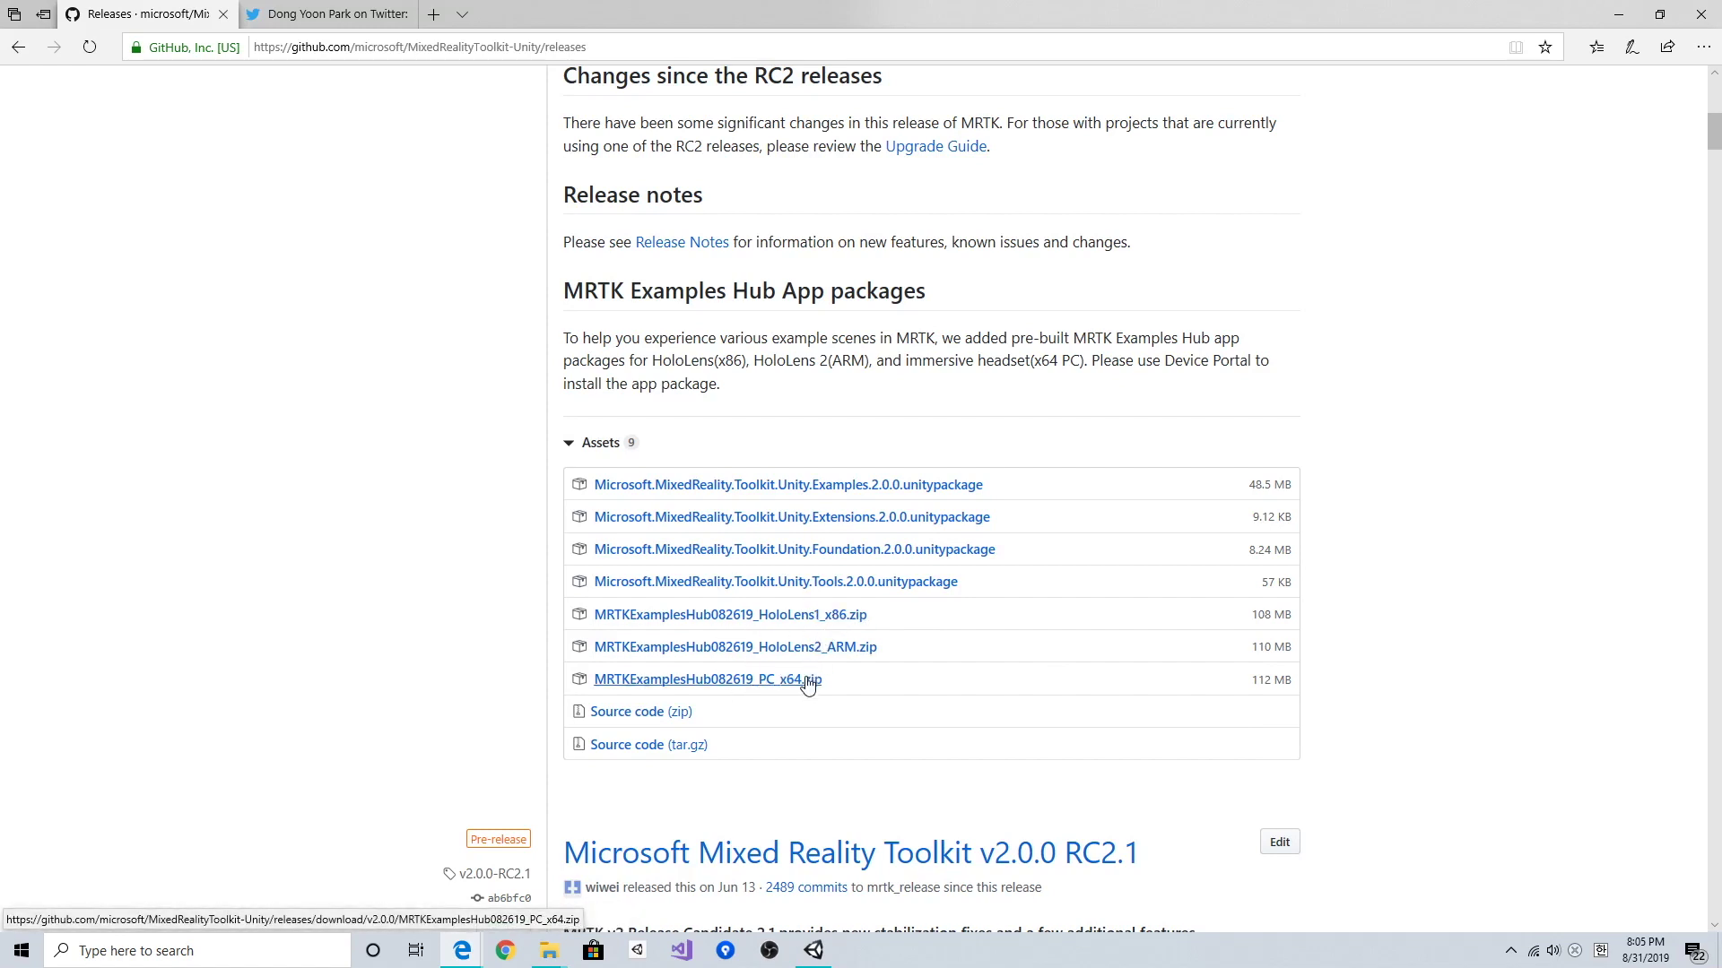
Step: Watch the MRTK Examples Hub demo video in the opened tweet at full screen, and return to the GitHub releases page
left_click(340, 14)
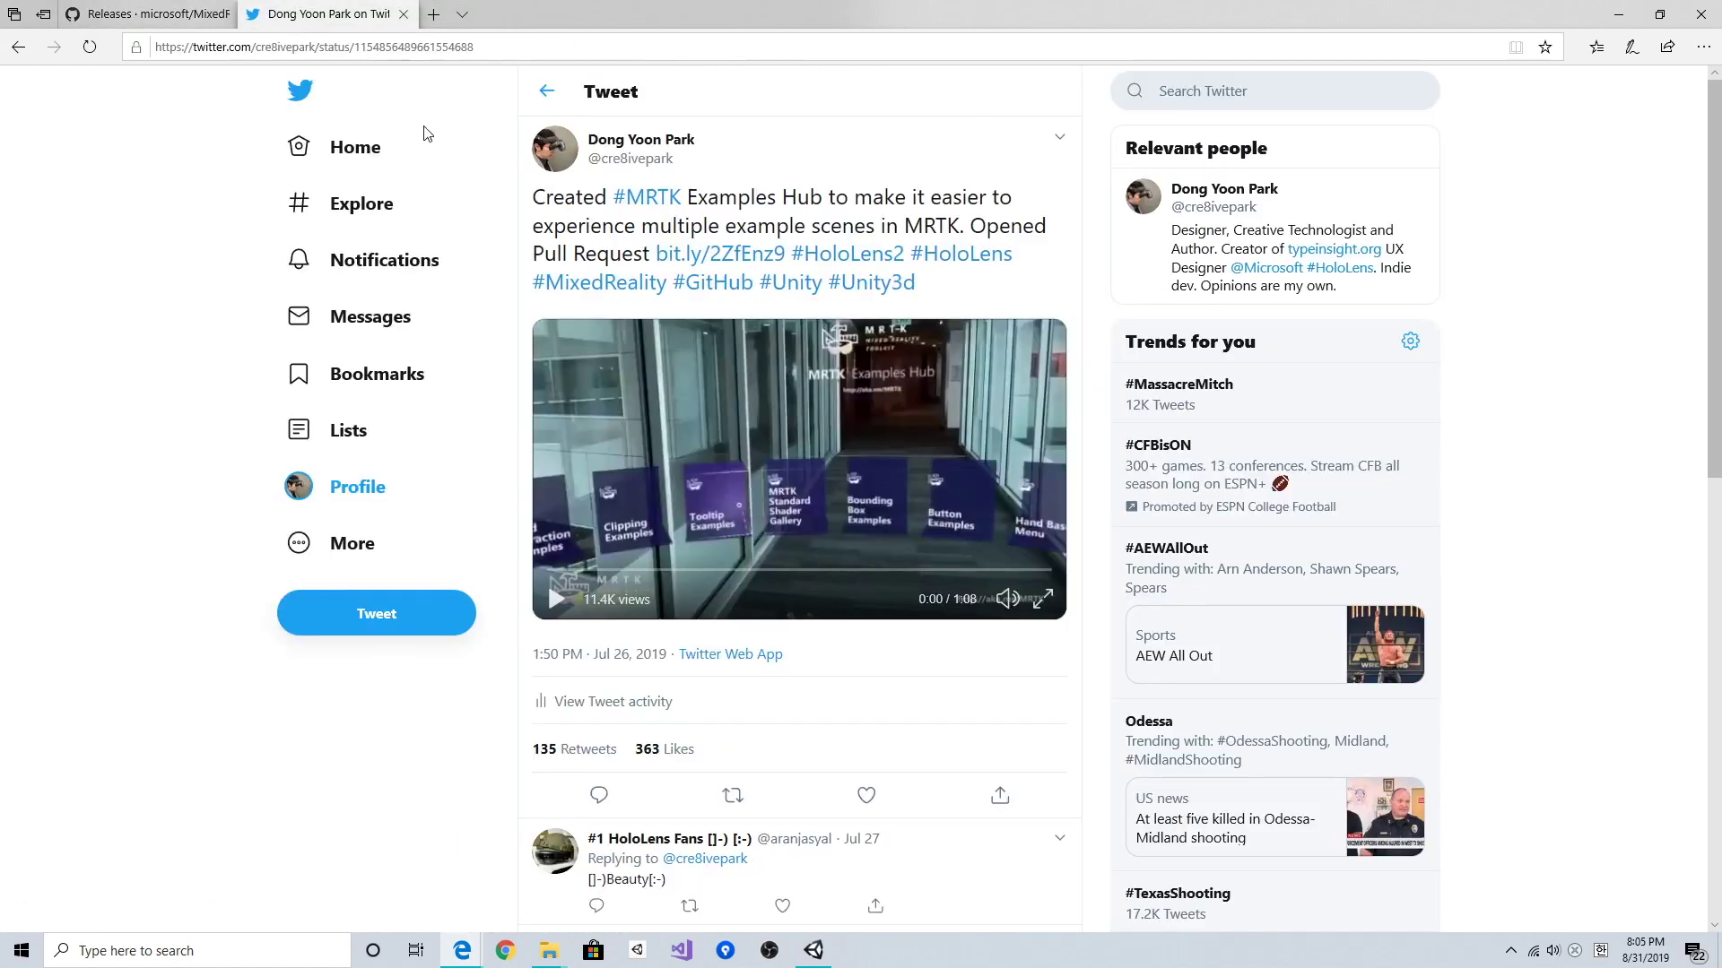
left_click(555, 600)
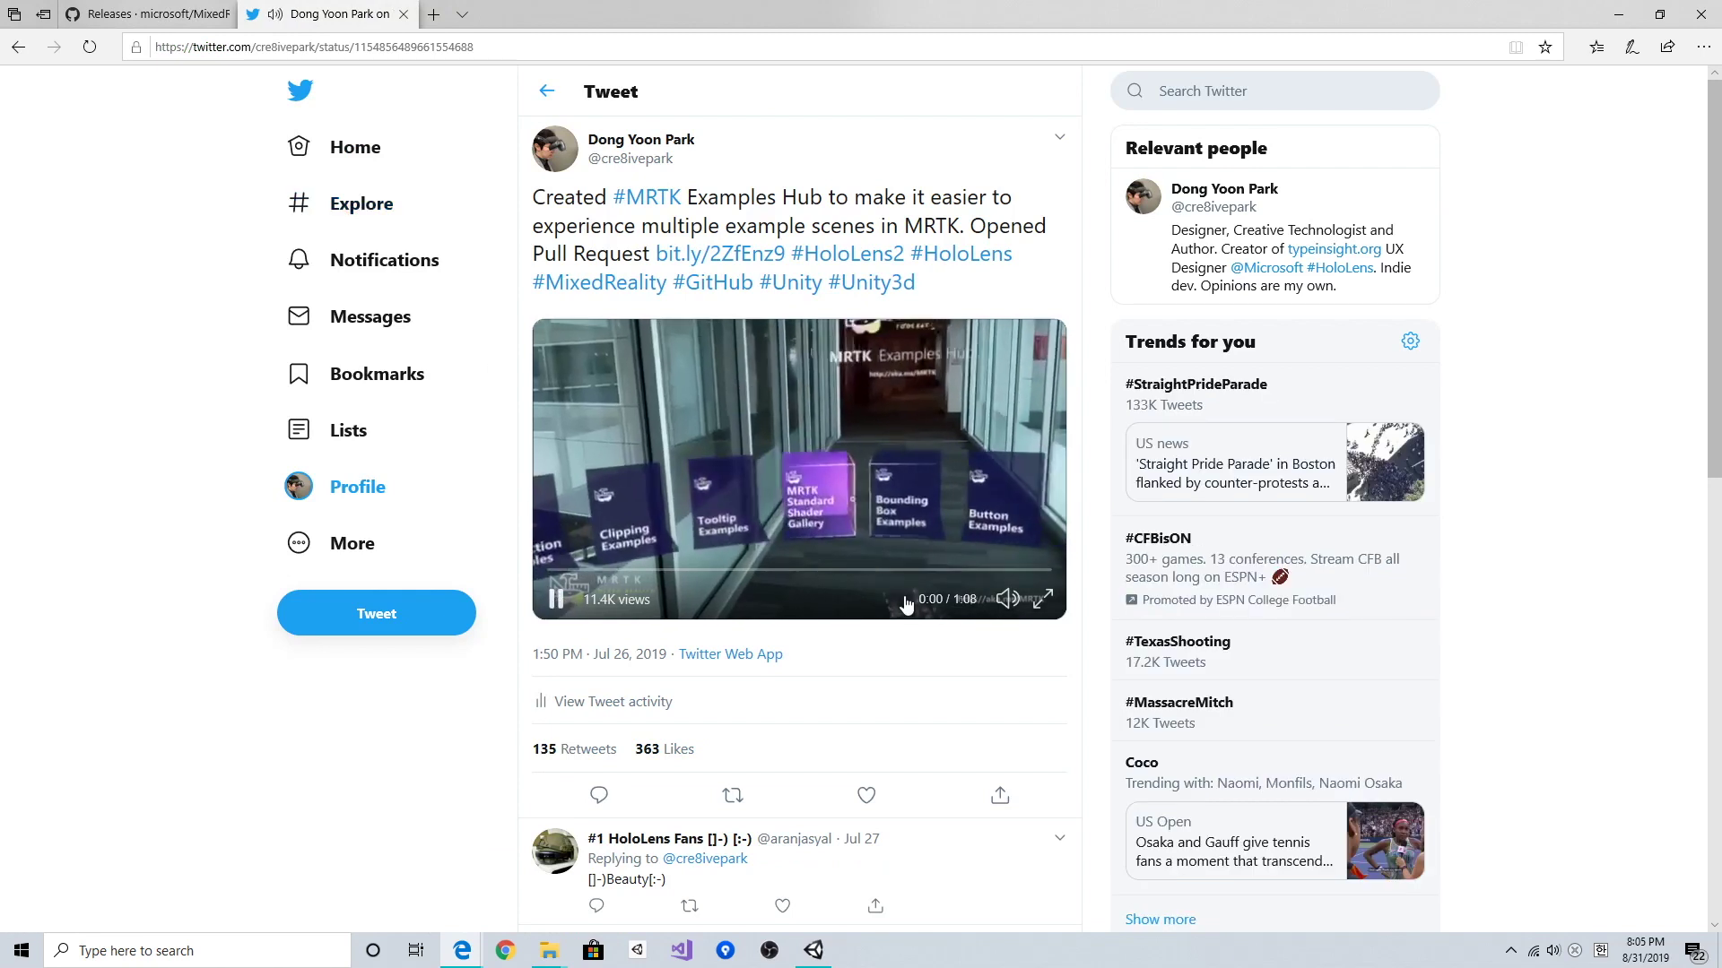
left_click(1039, 599)
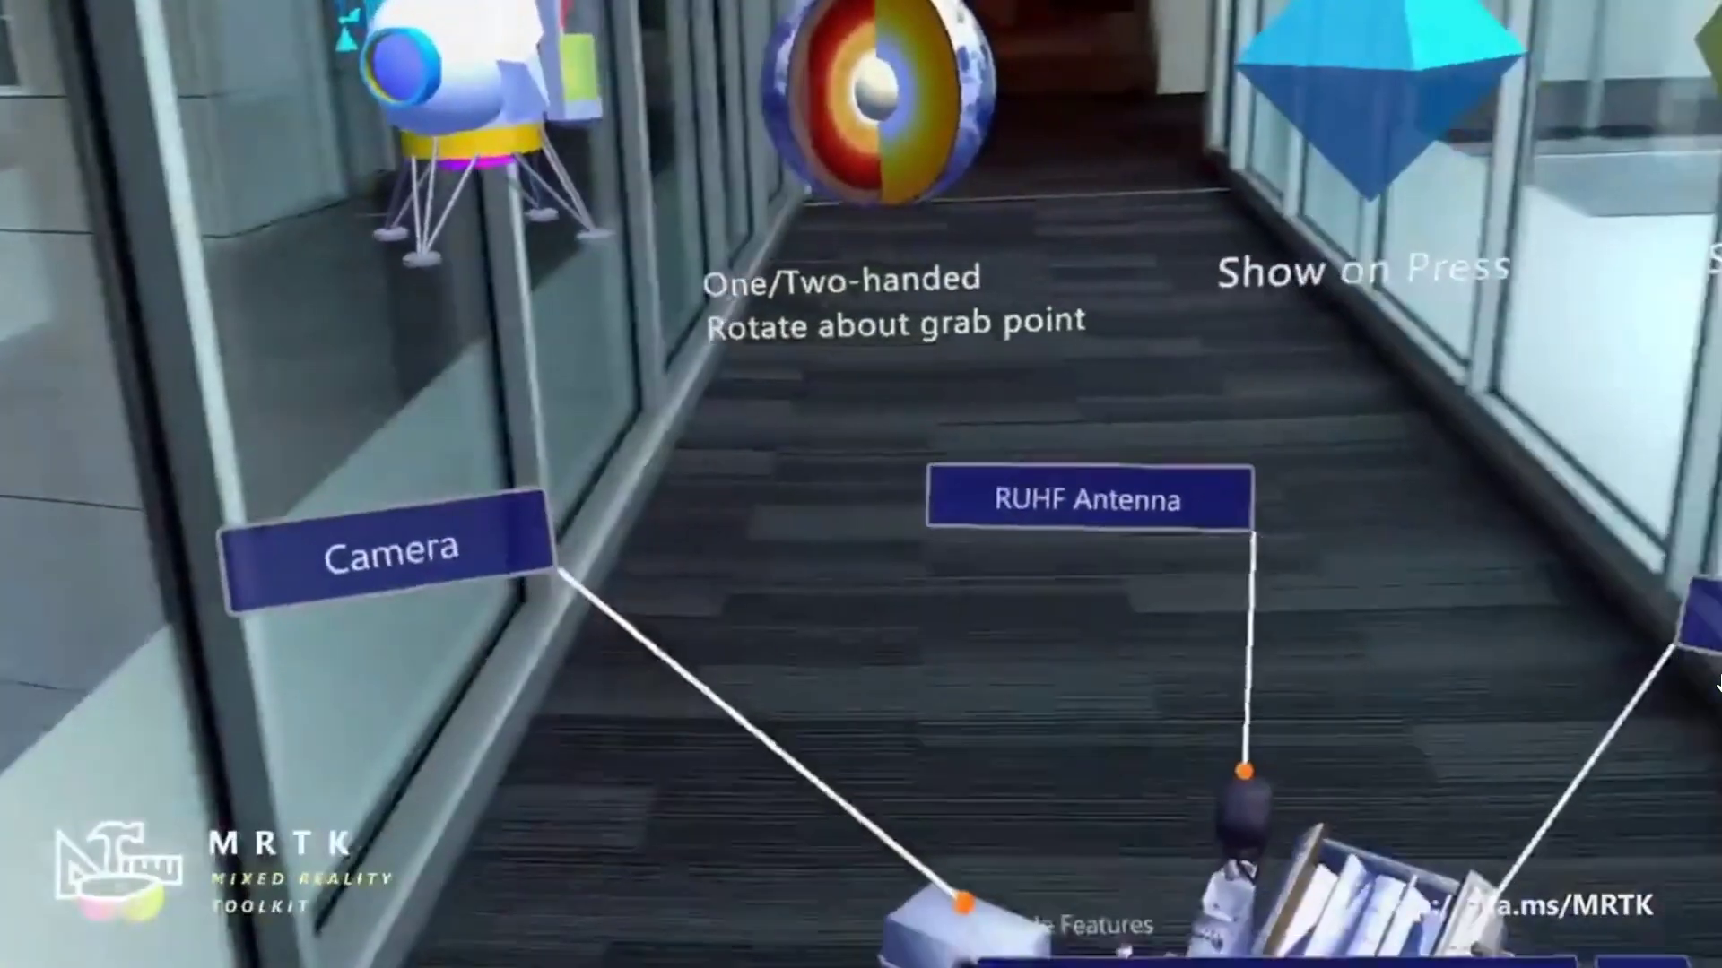
key("Escape")
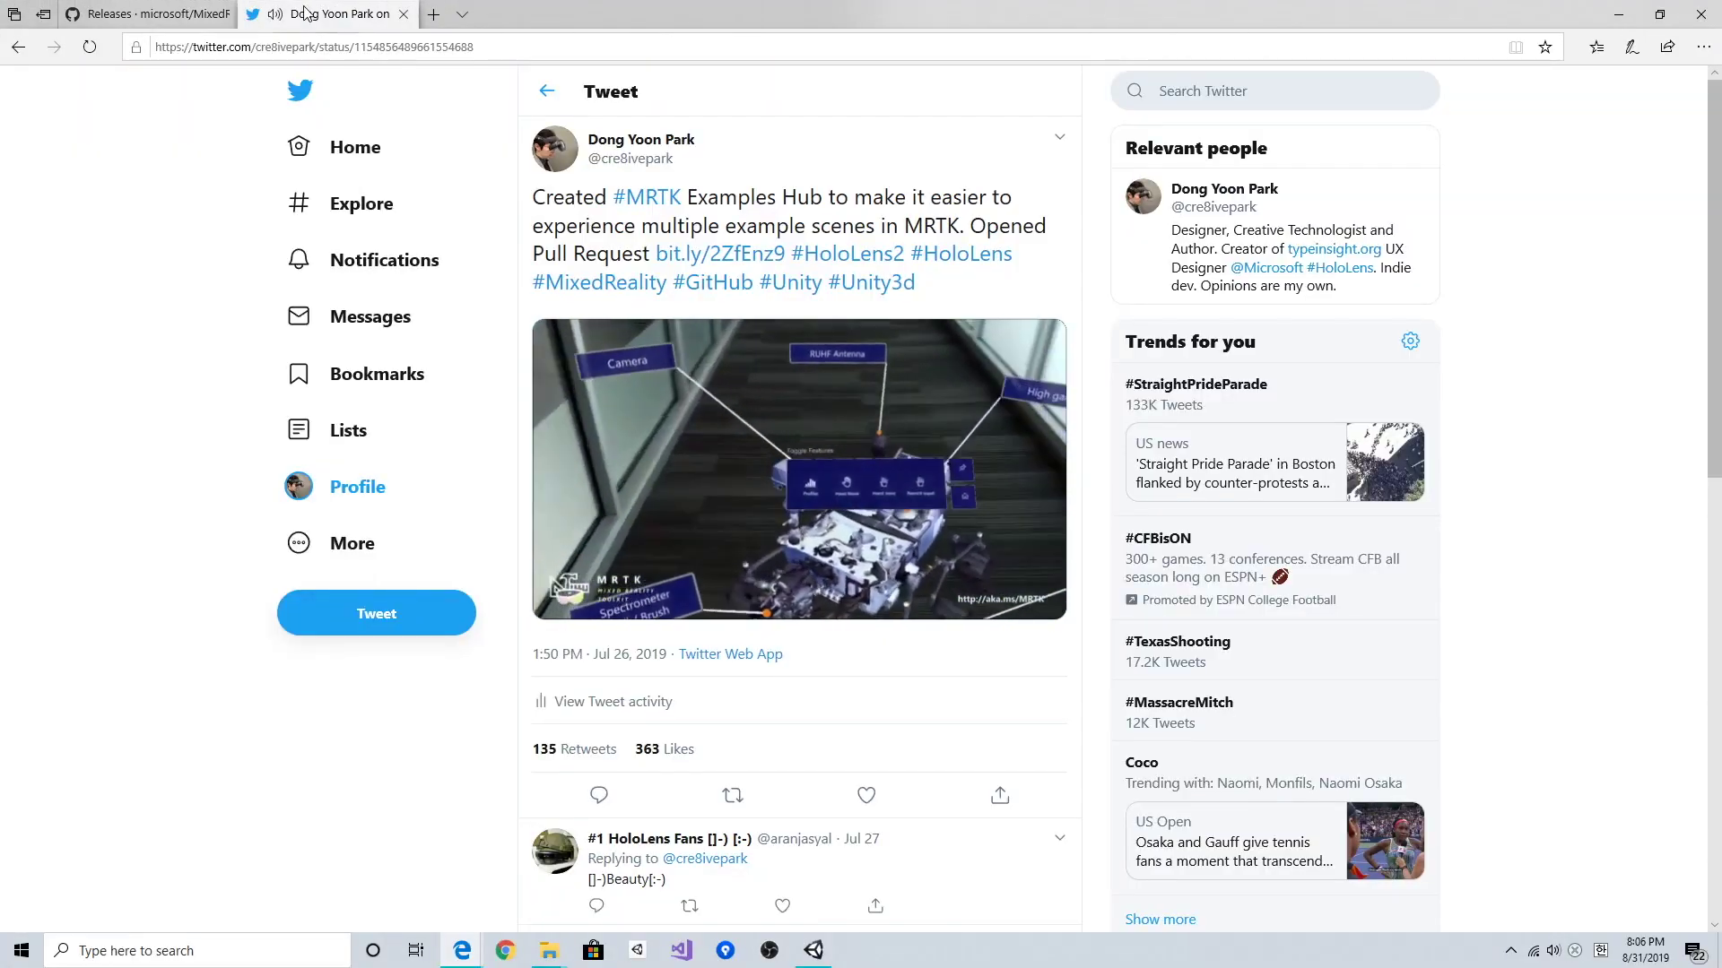
left_click(148, 11)
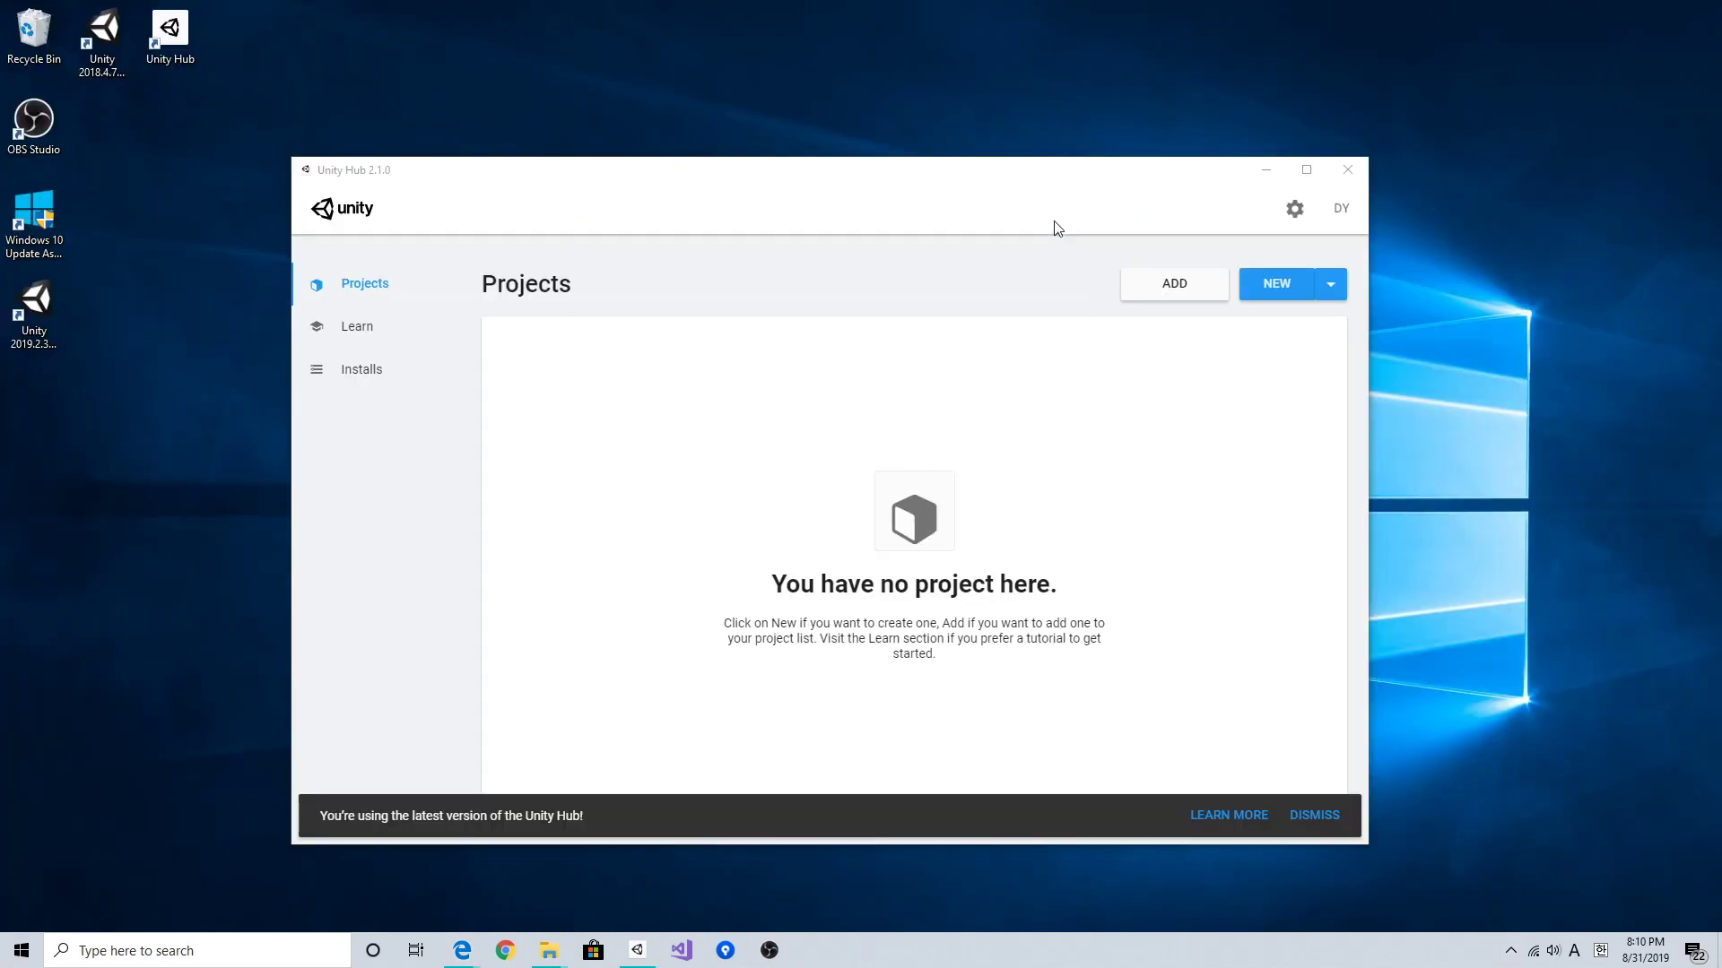
Step: Switch to Unity Hub and create a new 3D project named "Type In Space"
left_click(1027, 182)
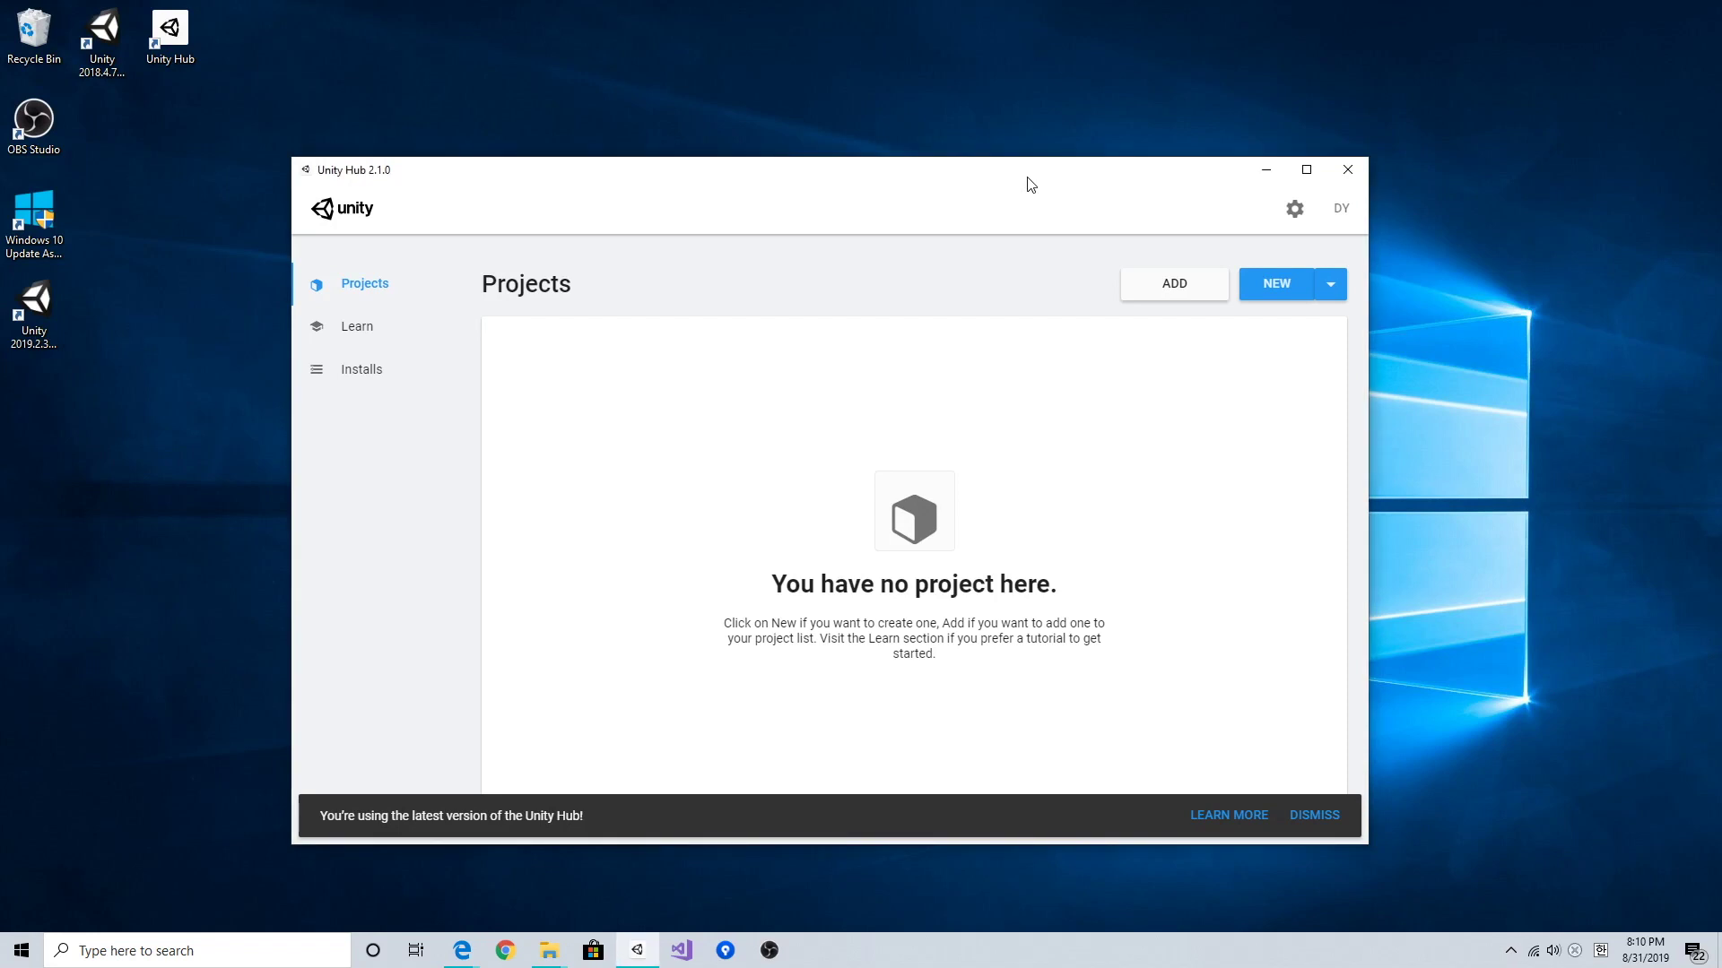
left_click(1284, 284)
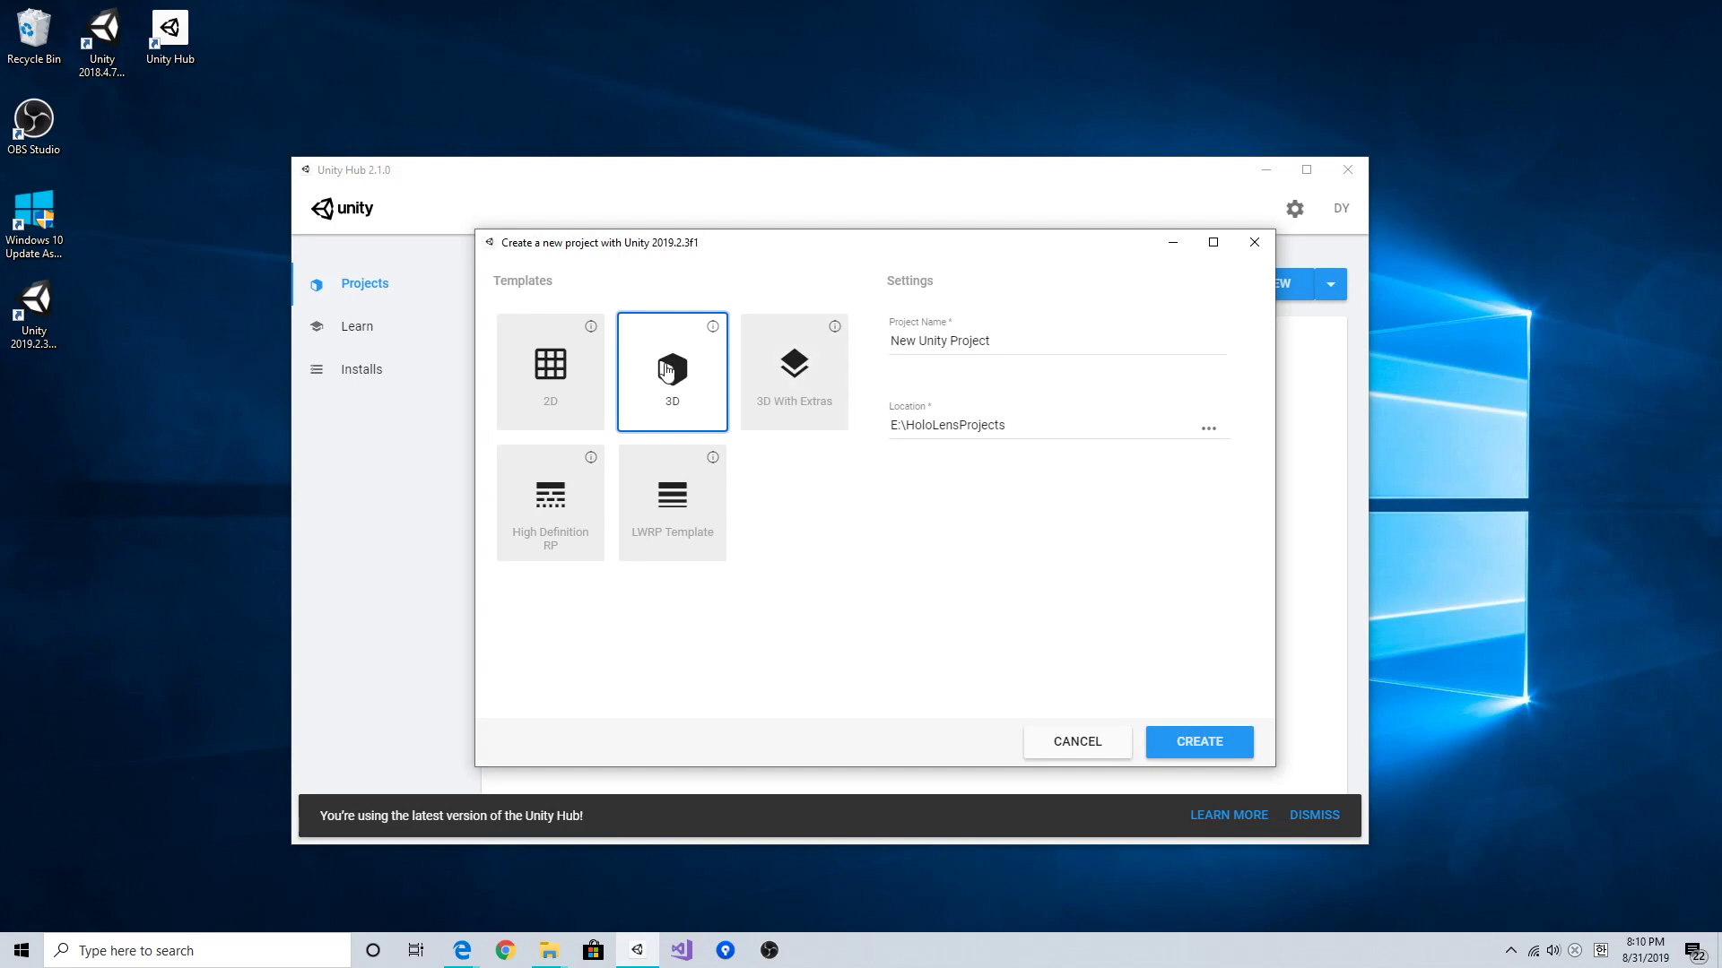
left_click(970, 341)
triple_click(974, 341)
type("Type In Spa")
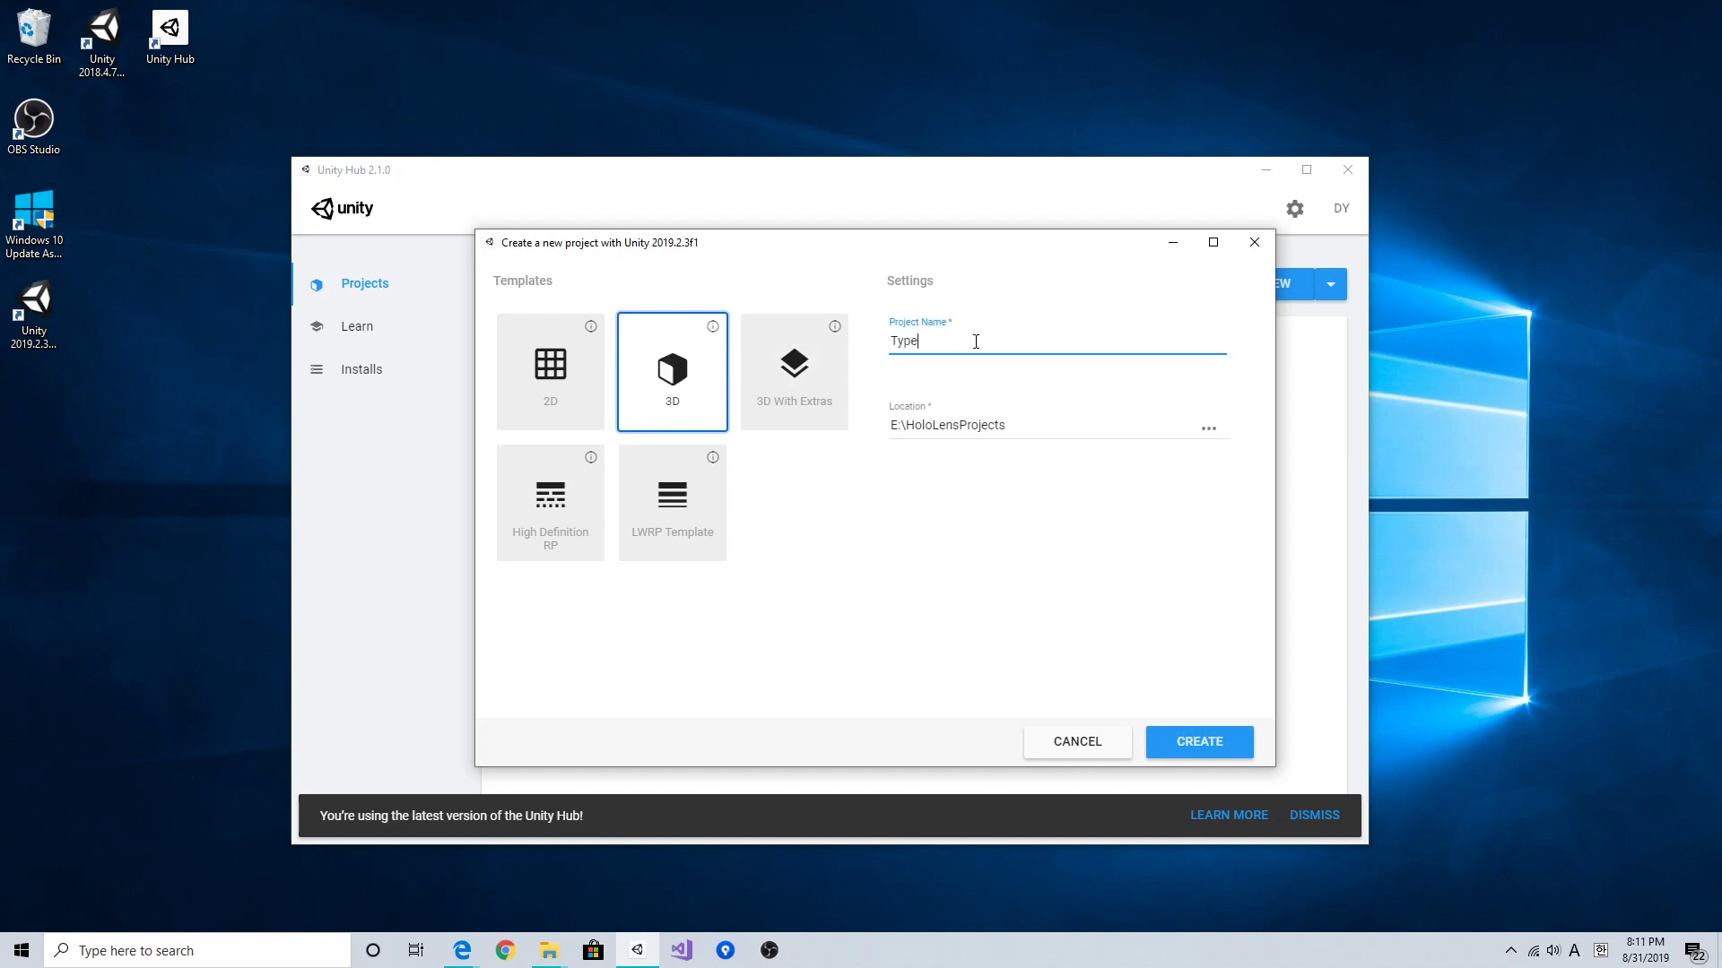
type("ce")
left_click(1199, 751)
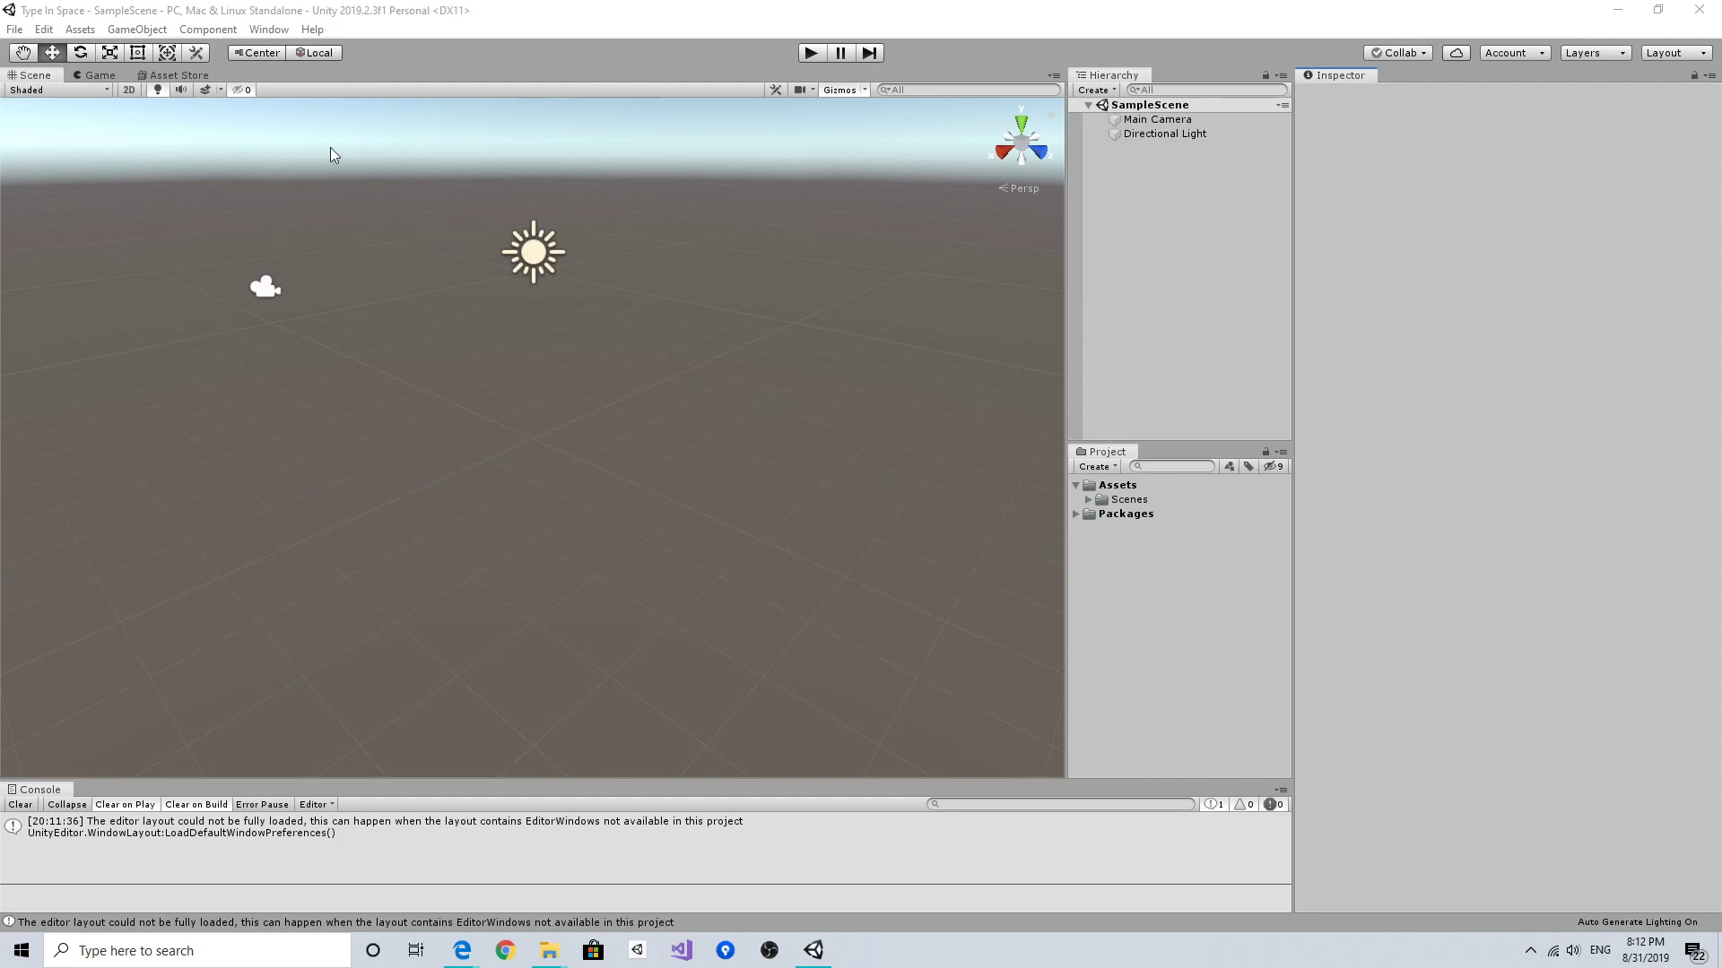
Step: Import all contents of Microsoft.MixedReality.Toolkit.Unity.Foundation.2.0.0.unitypackage from the Downloads folder into the project
left_click(80, 30)
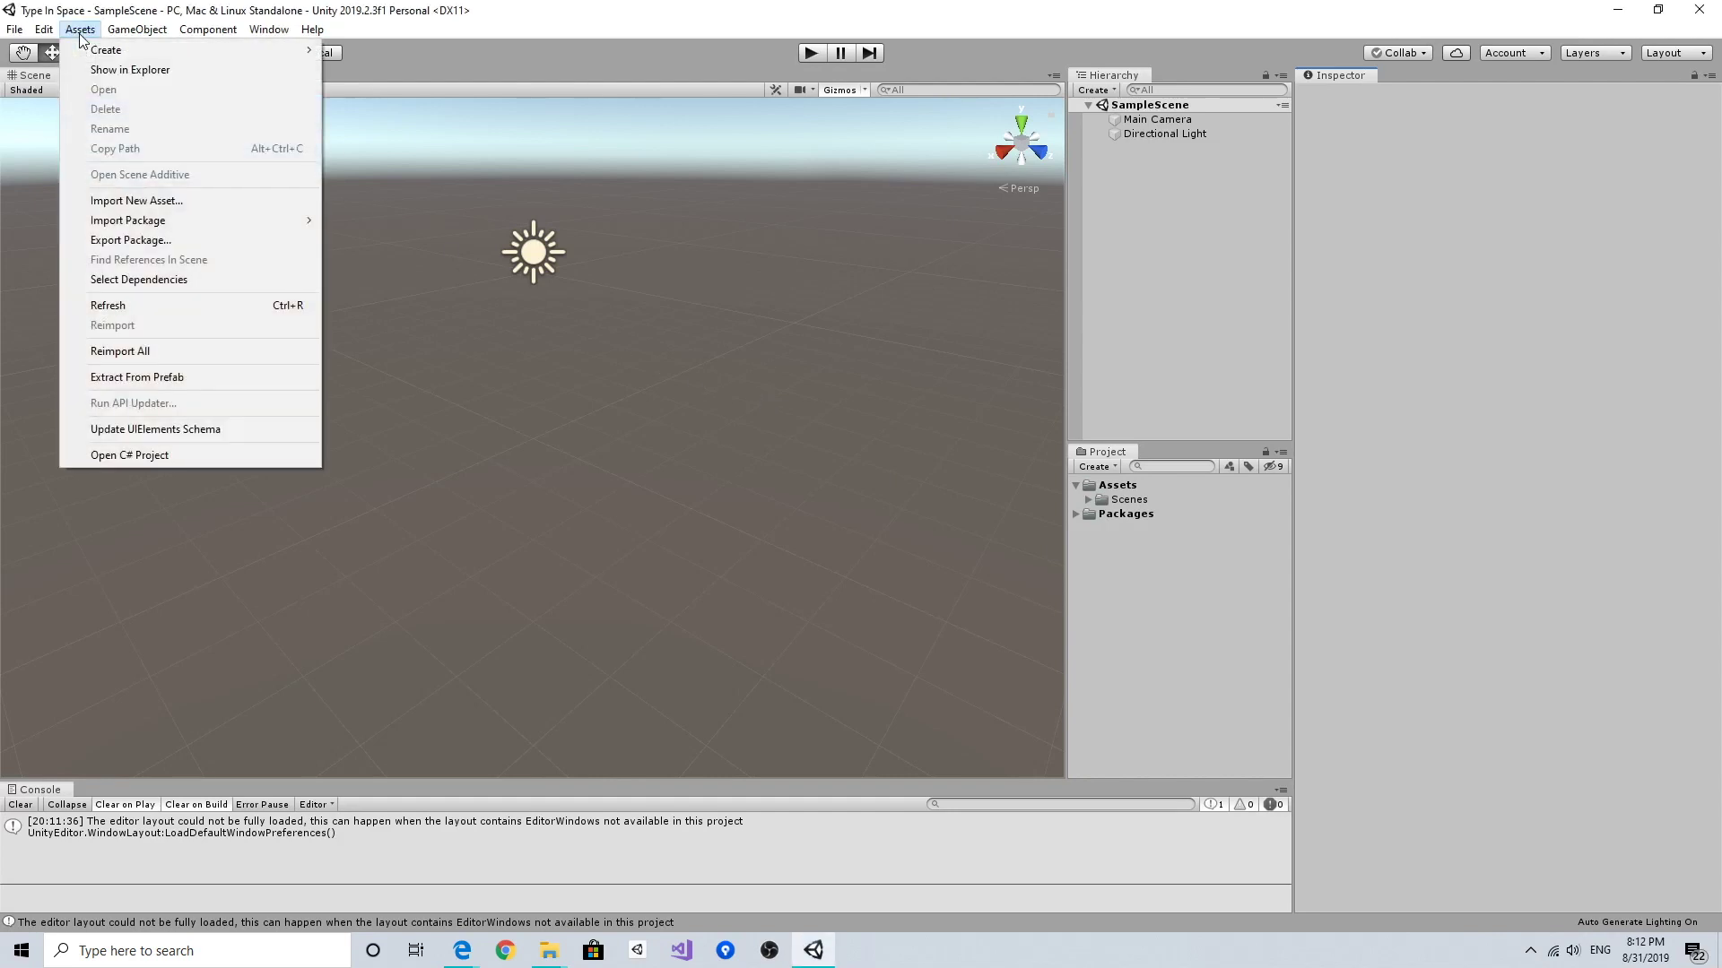
mouse_move(235, 220)
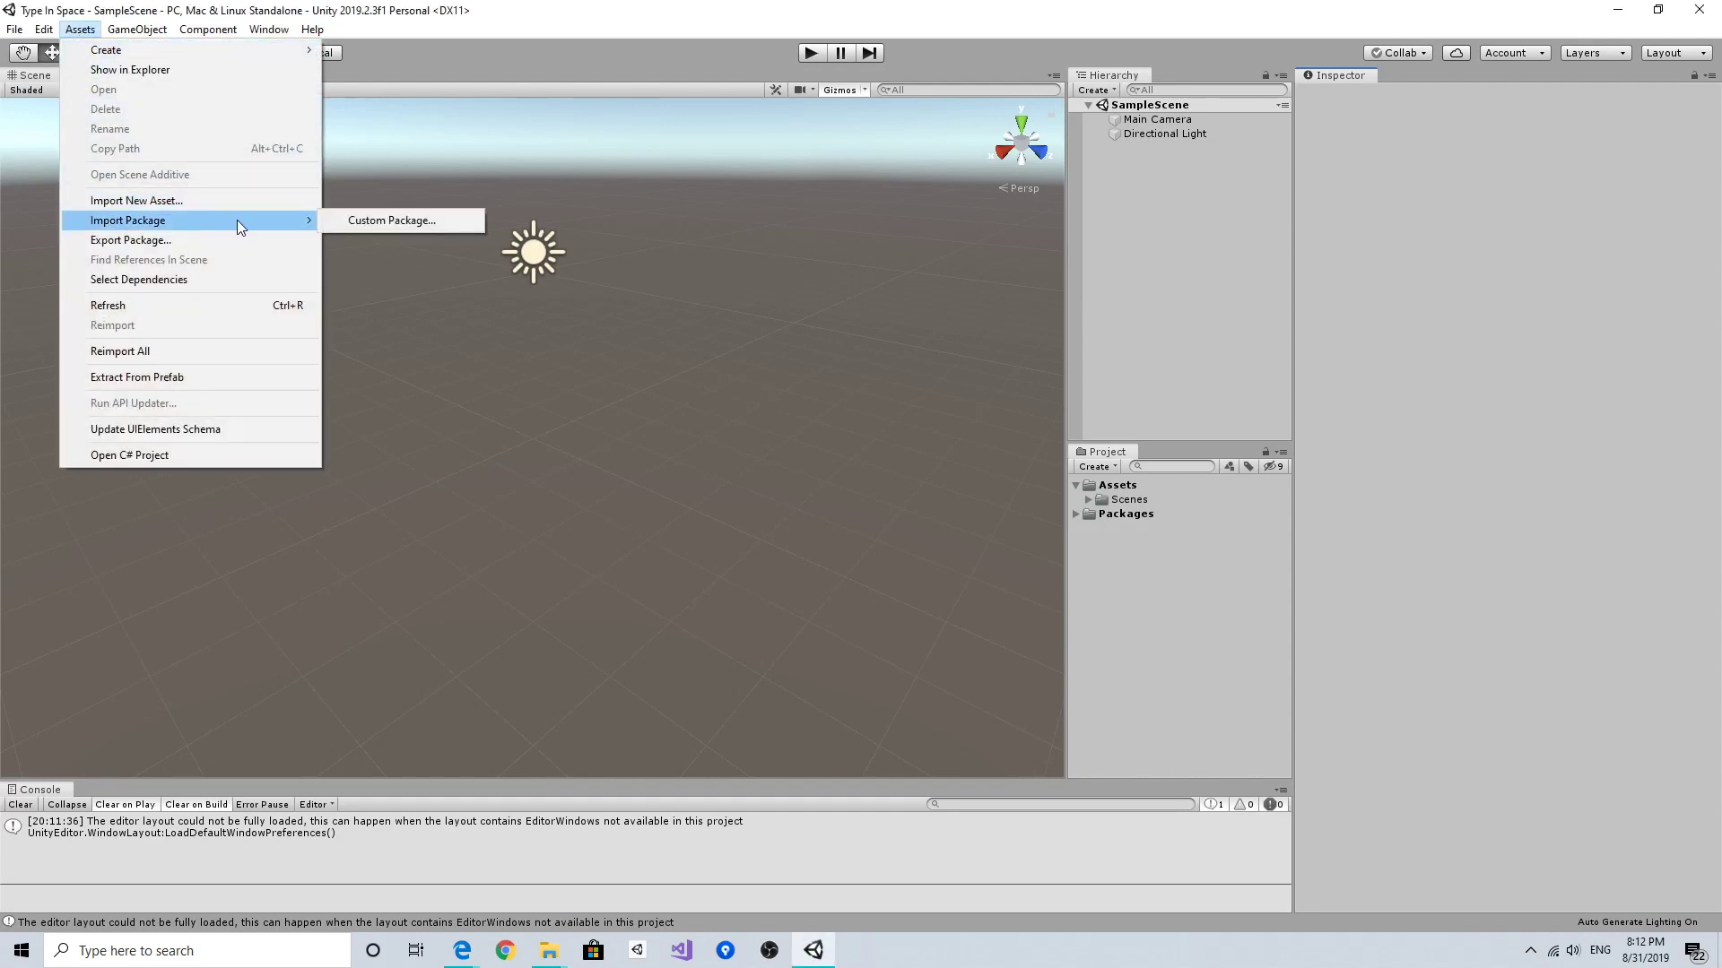
left_click(446, 225)
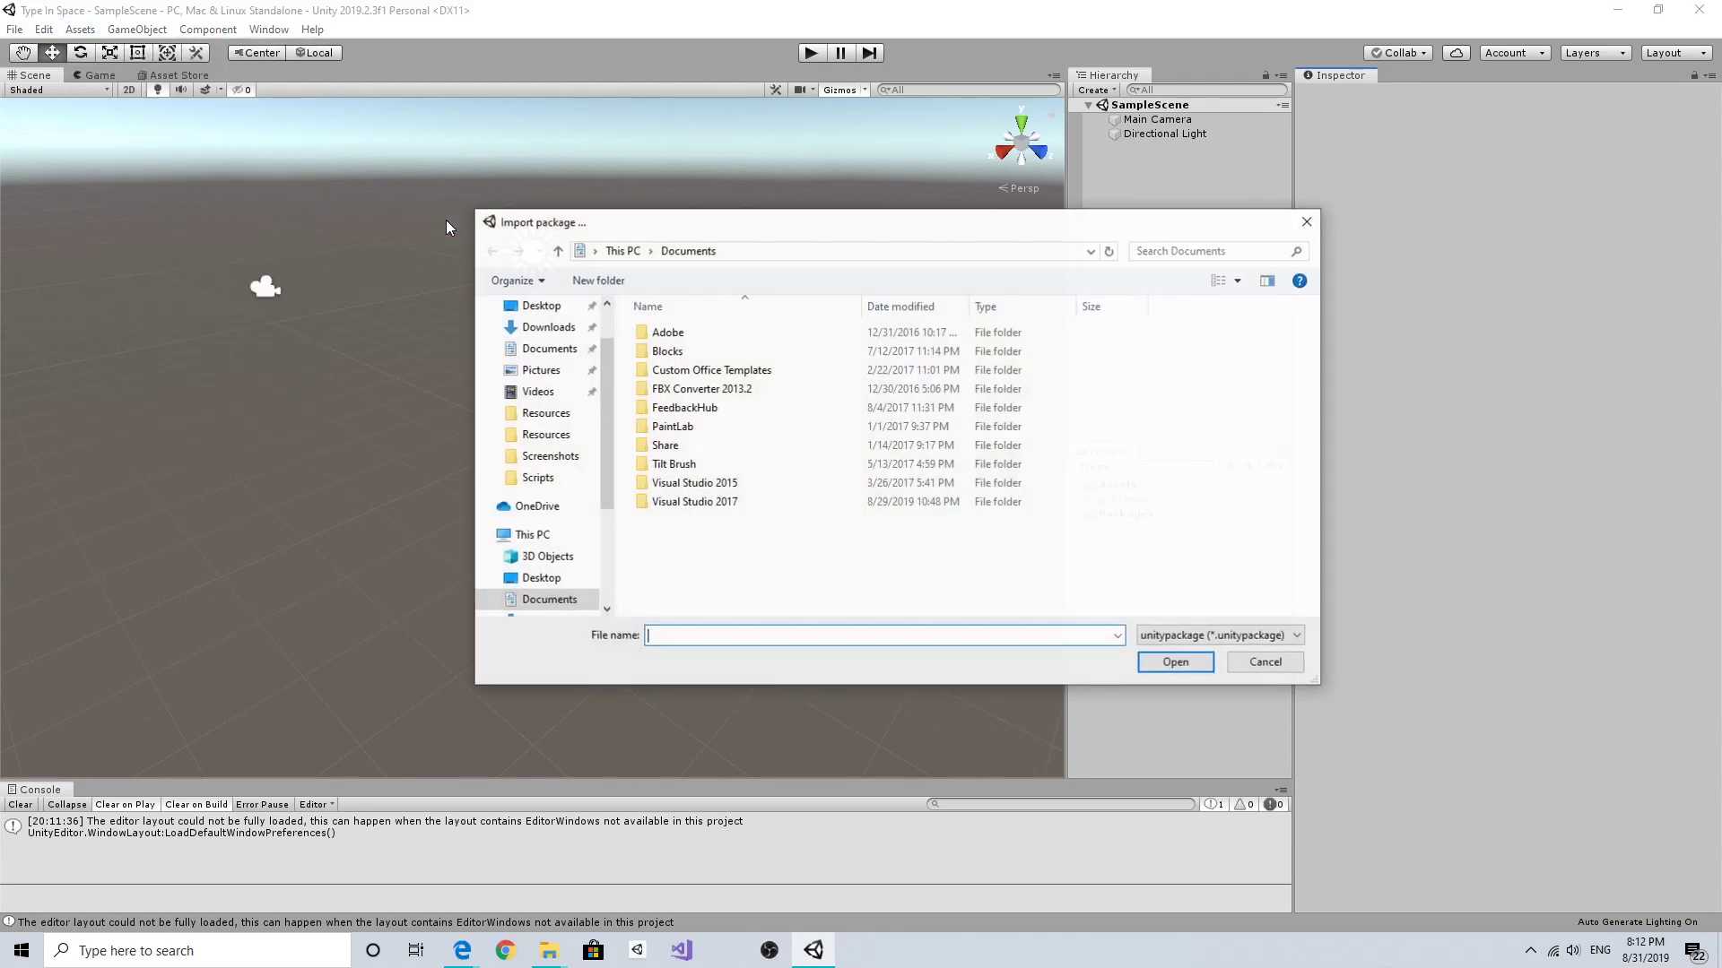
left_click(565, 332)
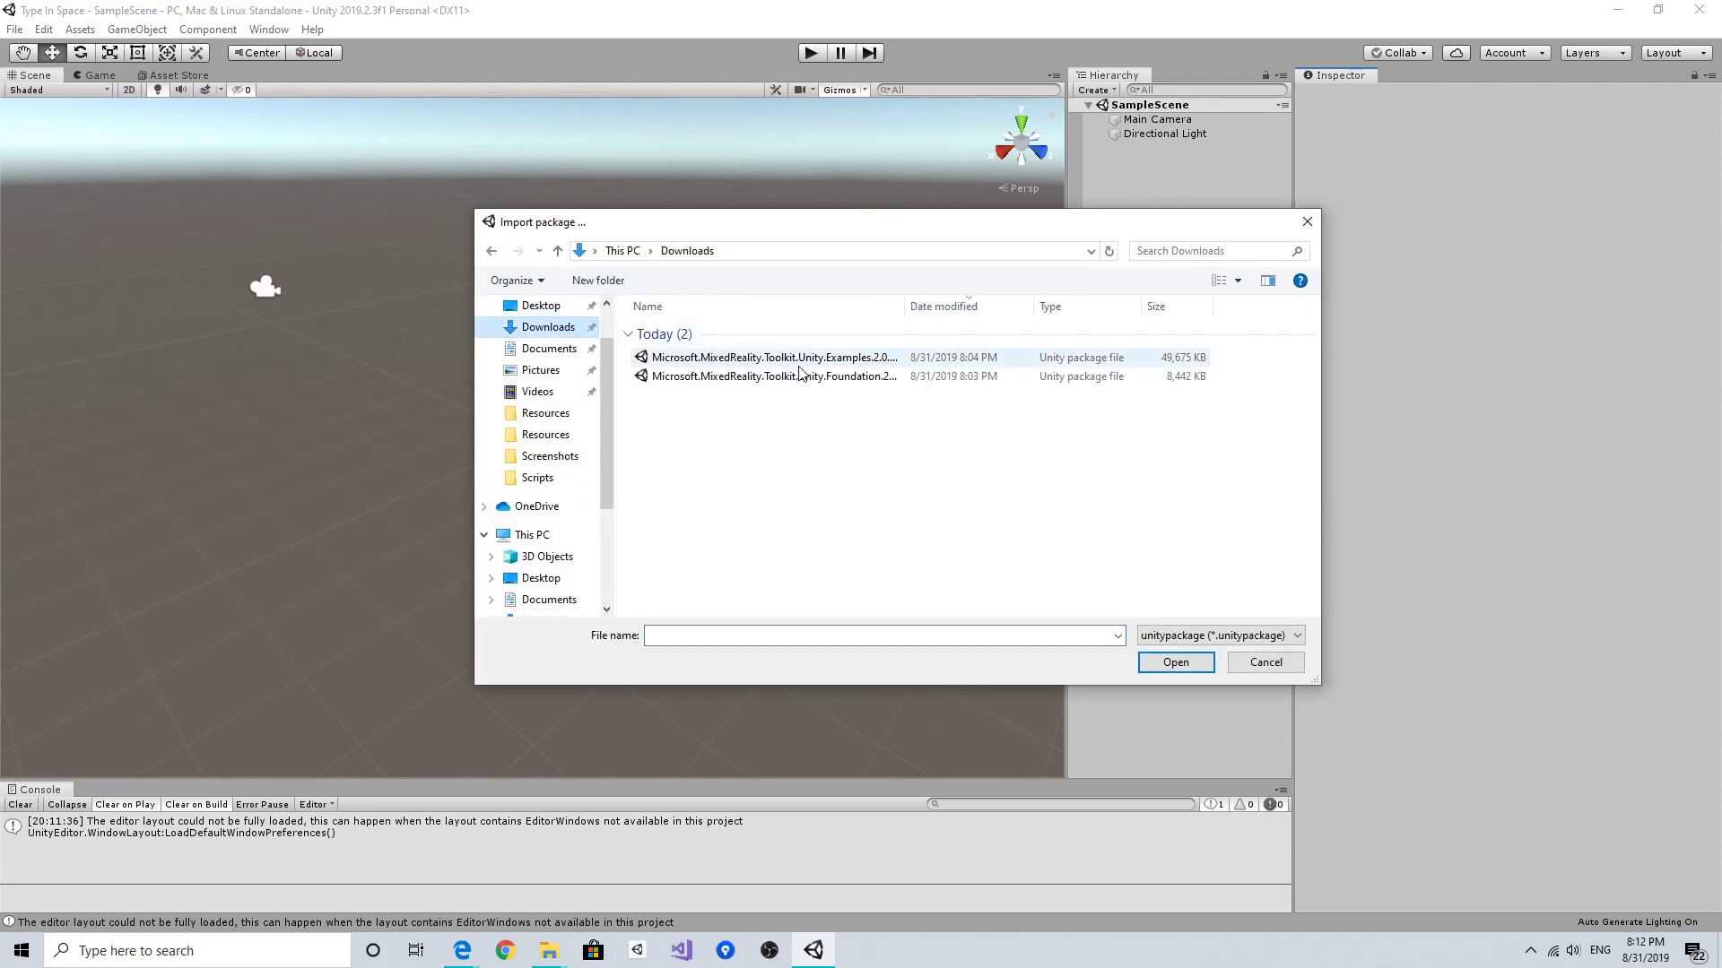
left_click(832, 383)
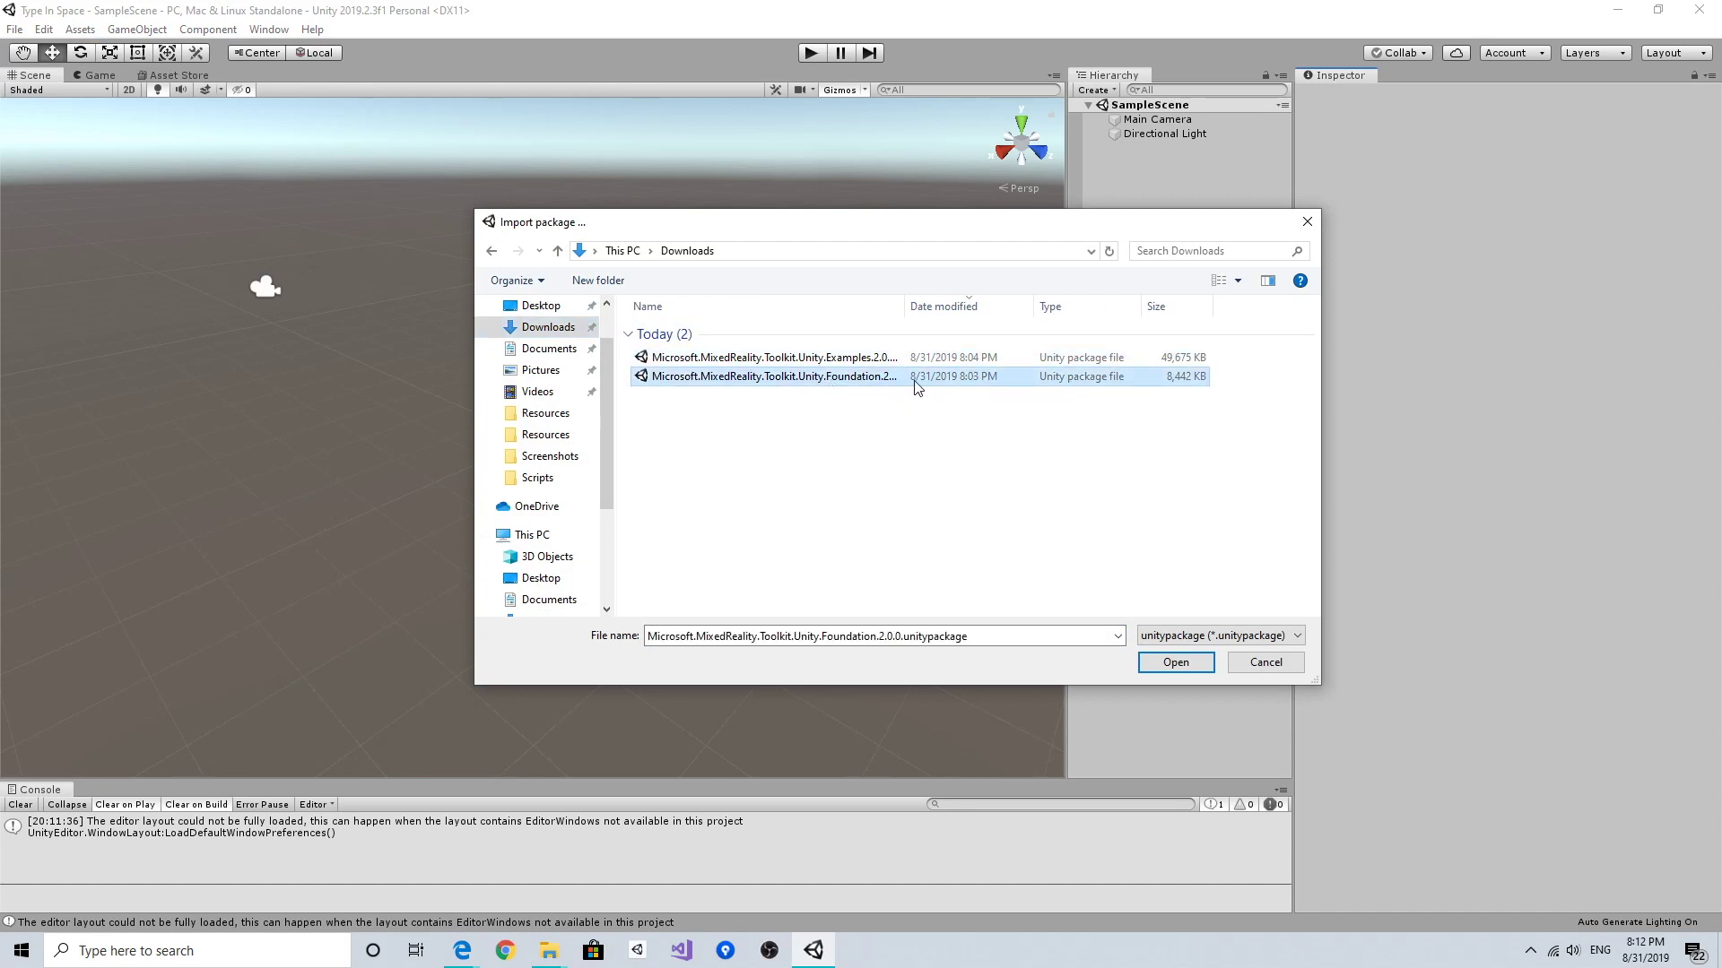
left_click(1175, 663)
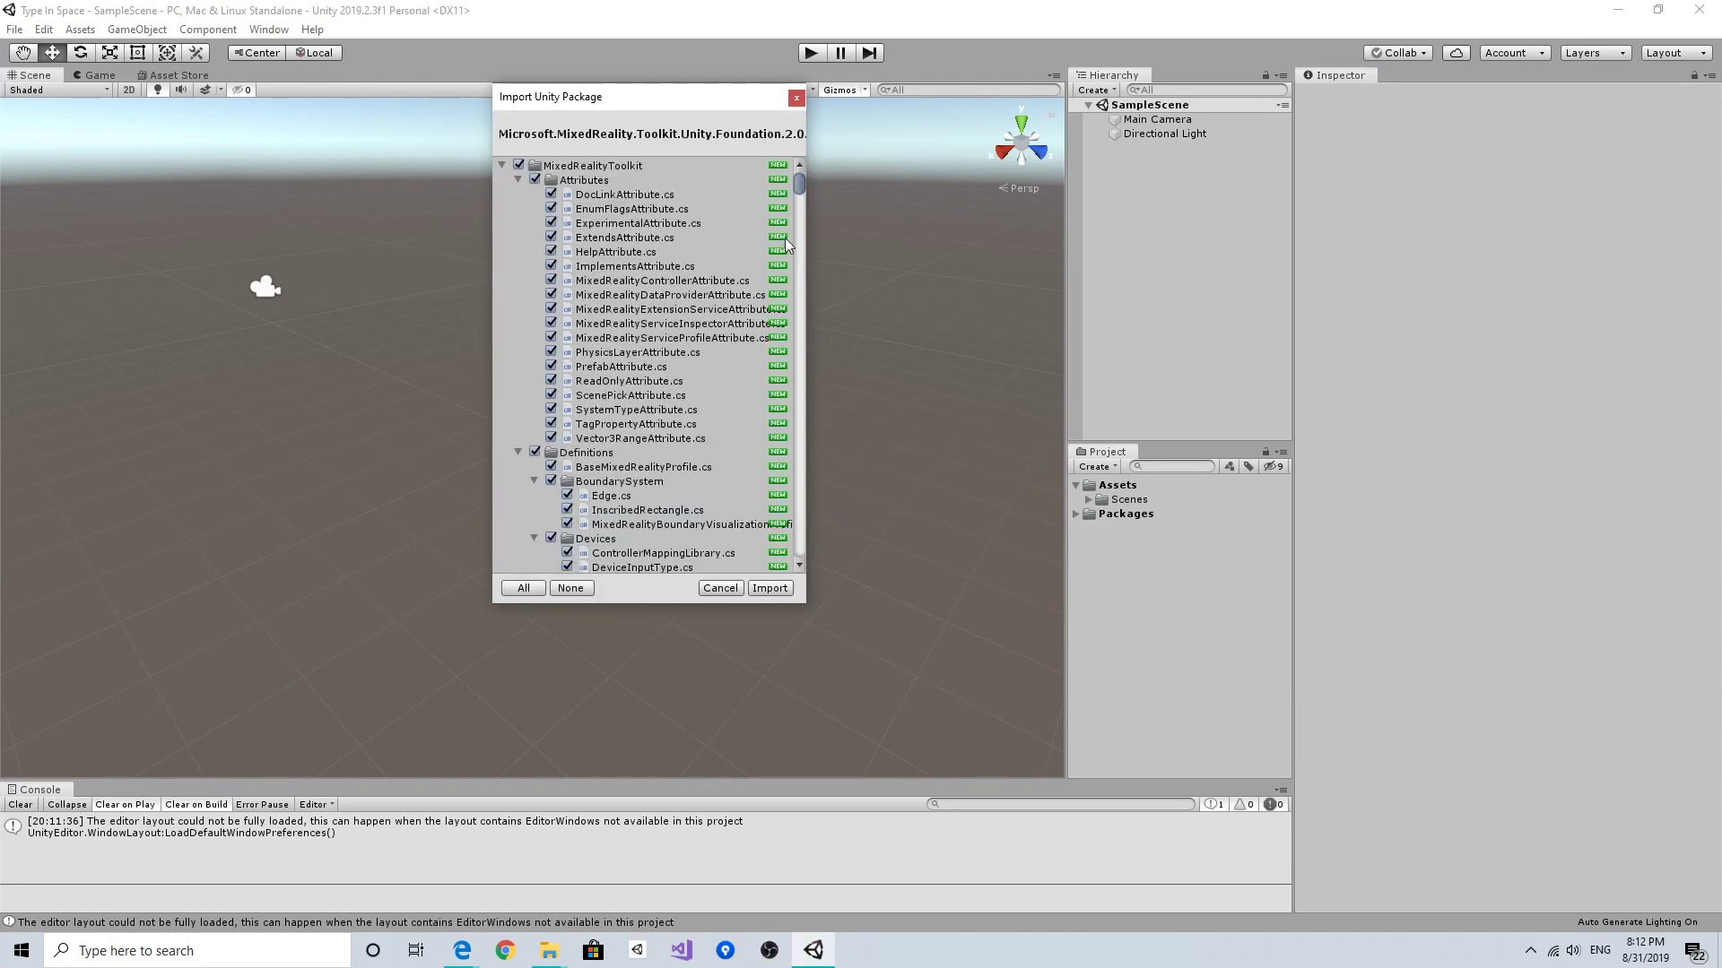
mouse_move(800, 185)
left_mouse_down()
mouse_move(800, 241)
mouse_move(803, 180)
left_mouse_up()
left_click(783, 590)
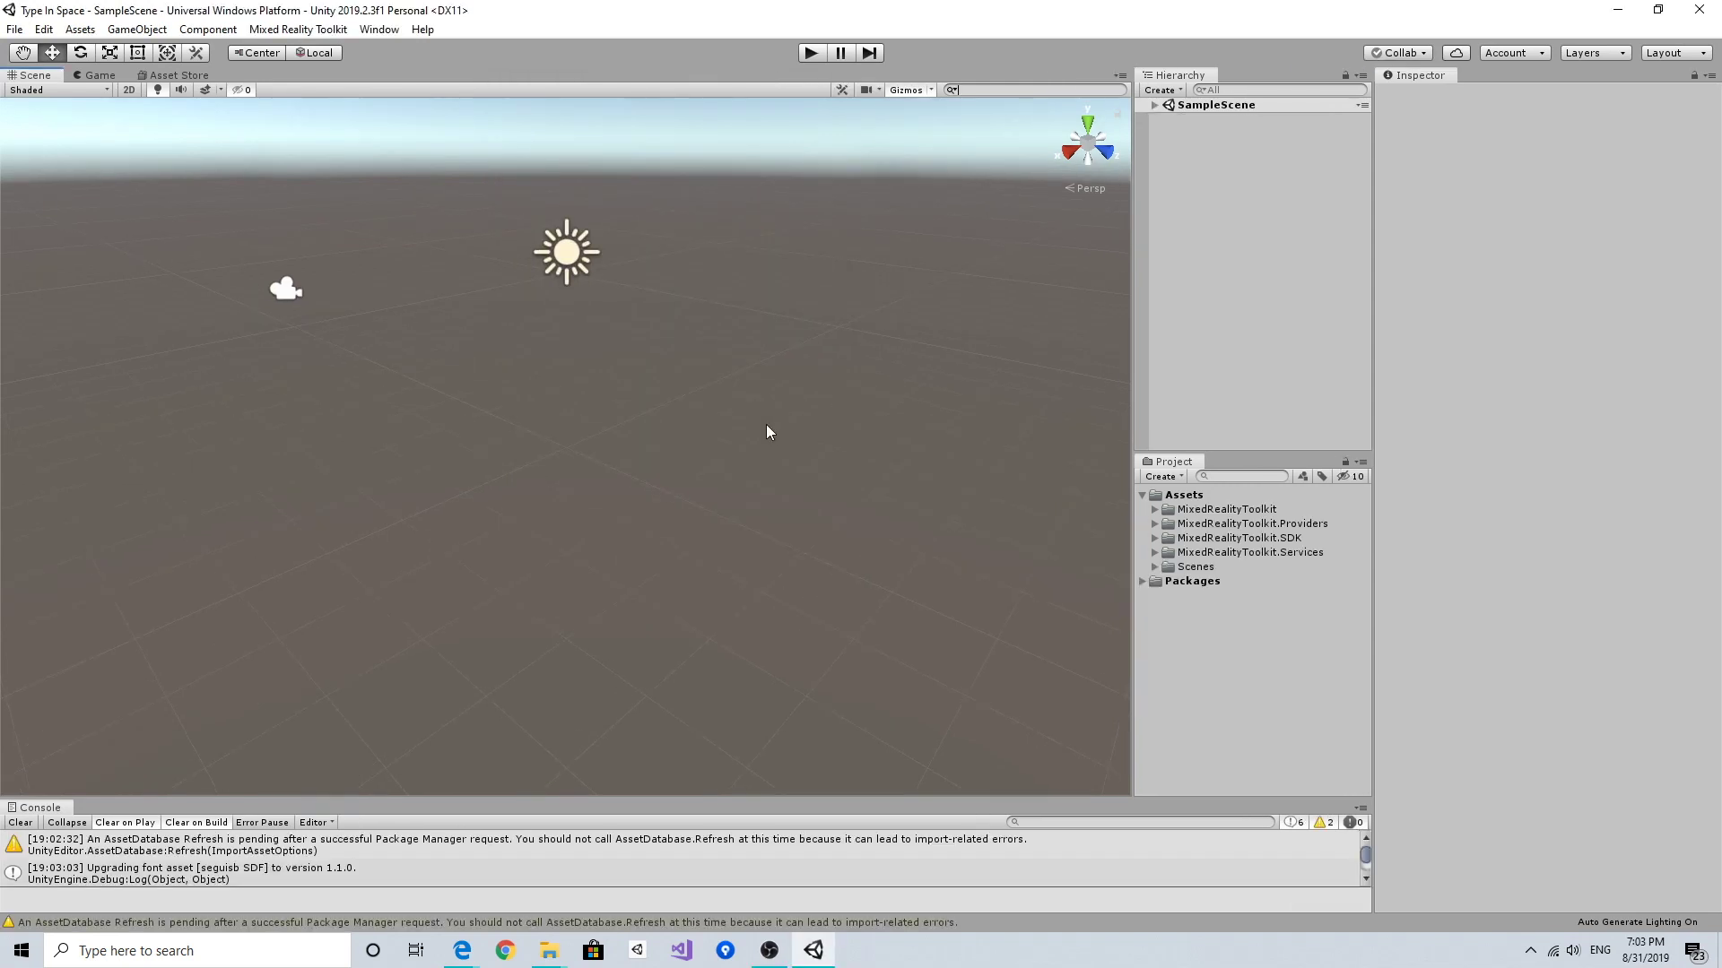
Step: Load the custom package Microsoft.MixedReality.Toolkit.Unity.Examples.2.0.0.unitypackage from the Downloads folder for import into the project
left_click(81, 33)
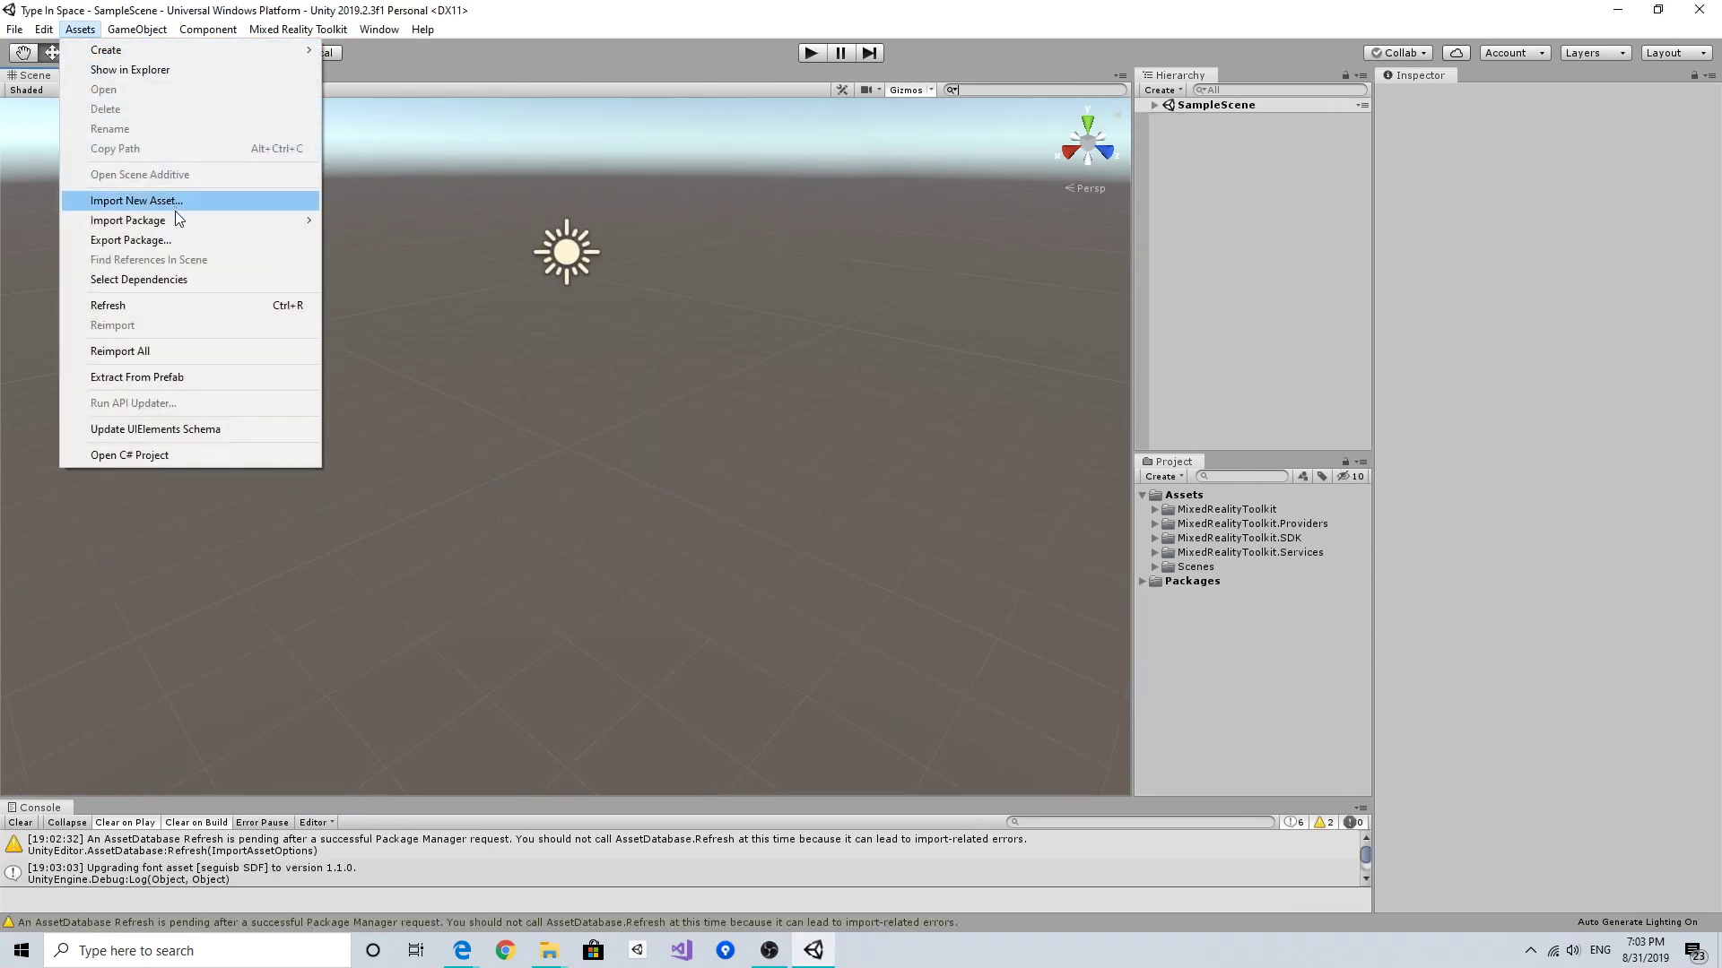
mouse_move(183, 222)
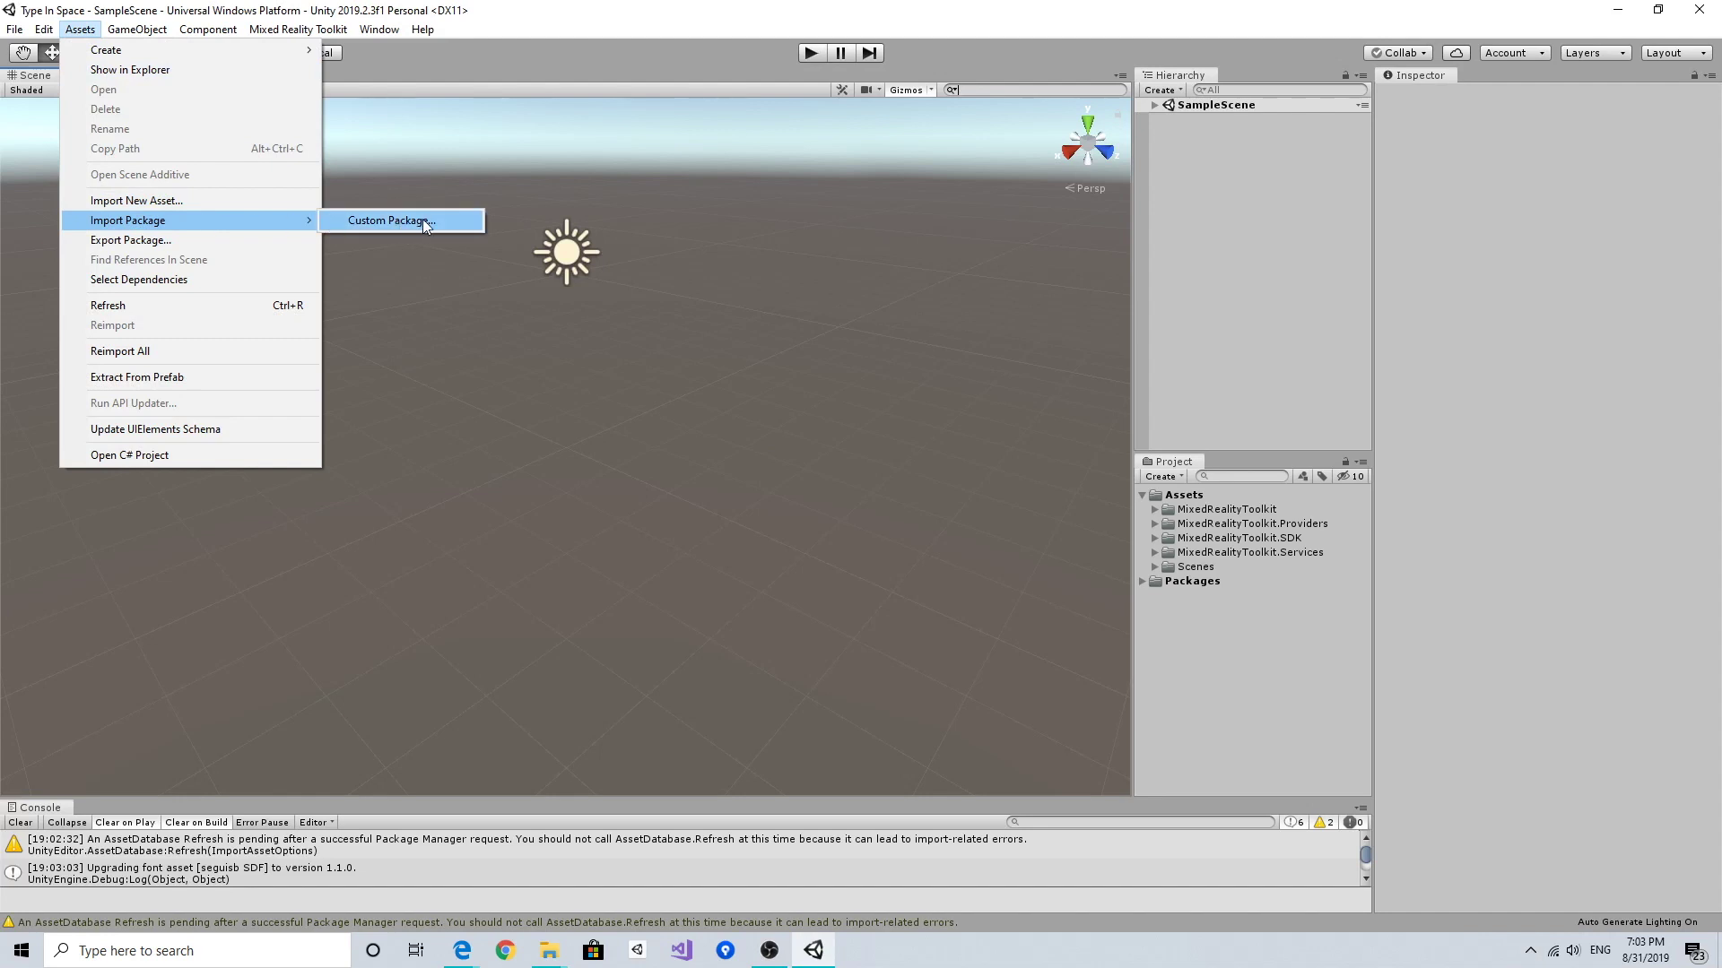
left_click(443, 220)
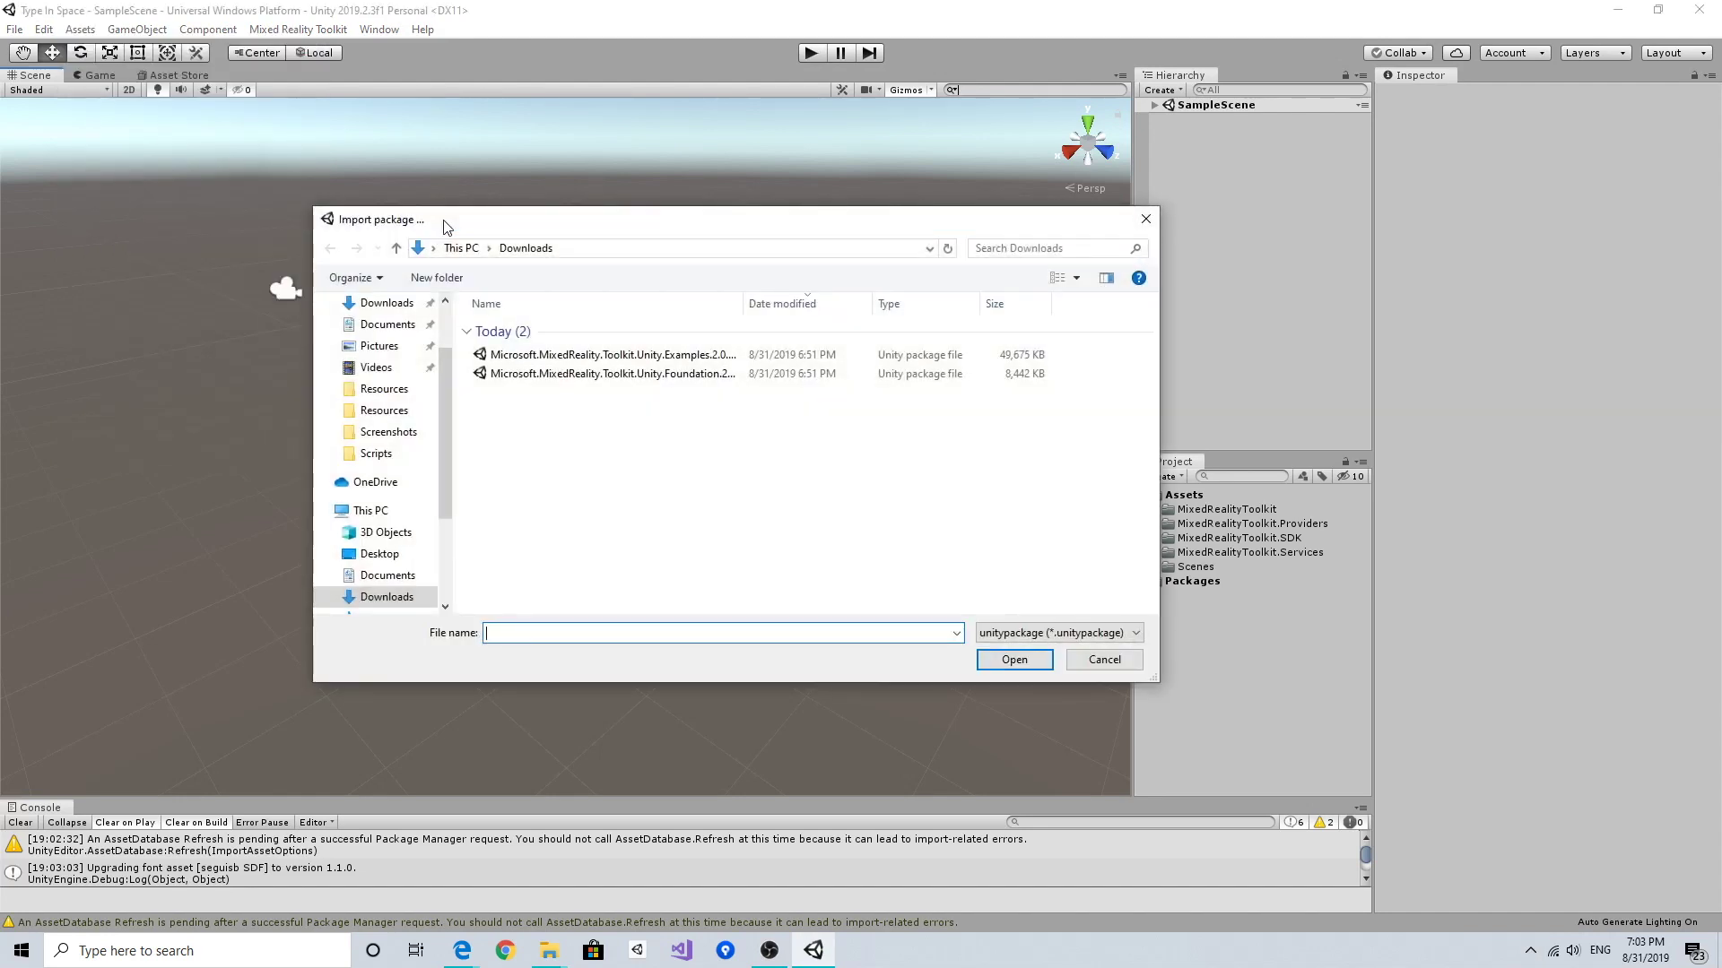
left_click(664, 354)
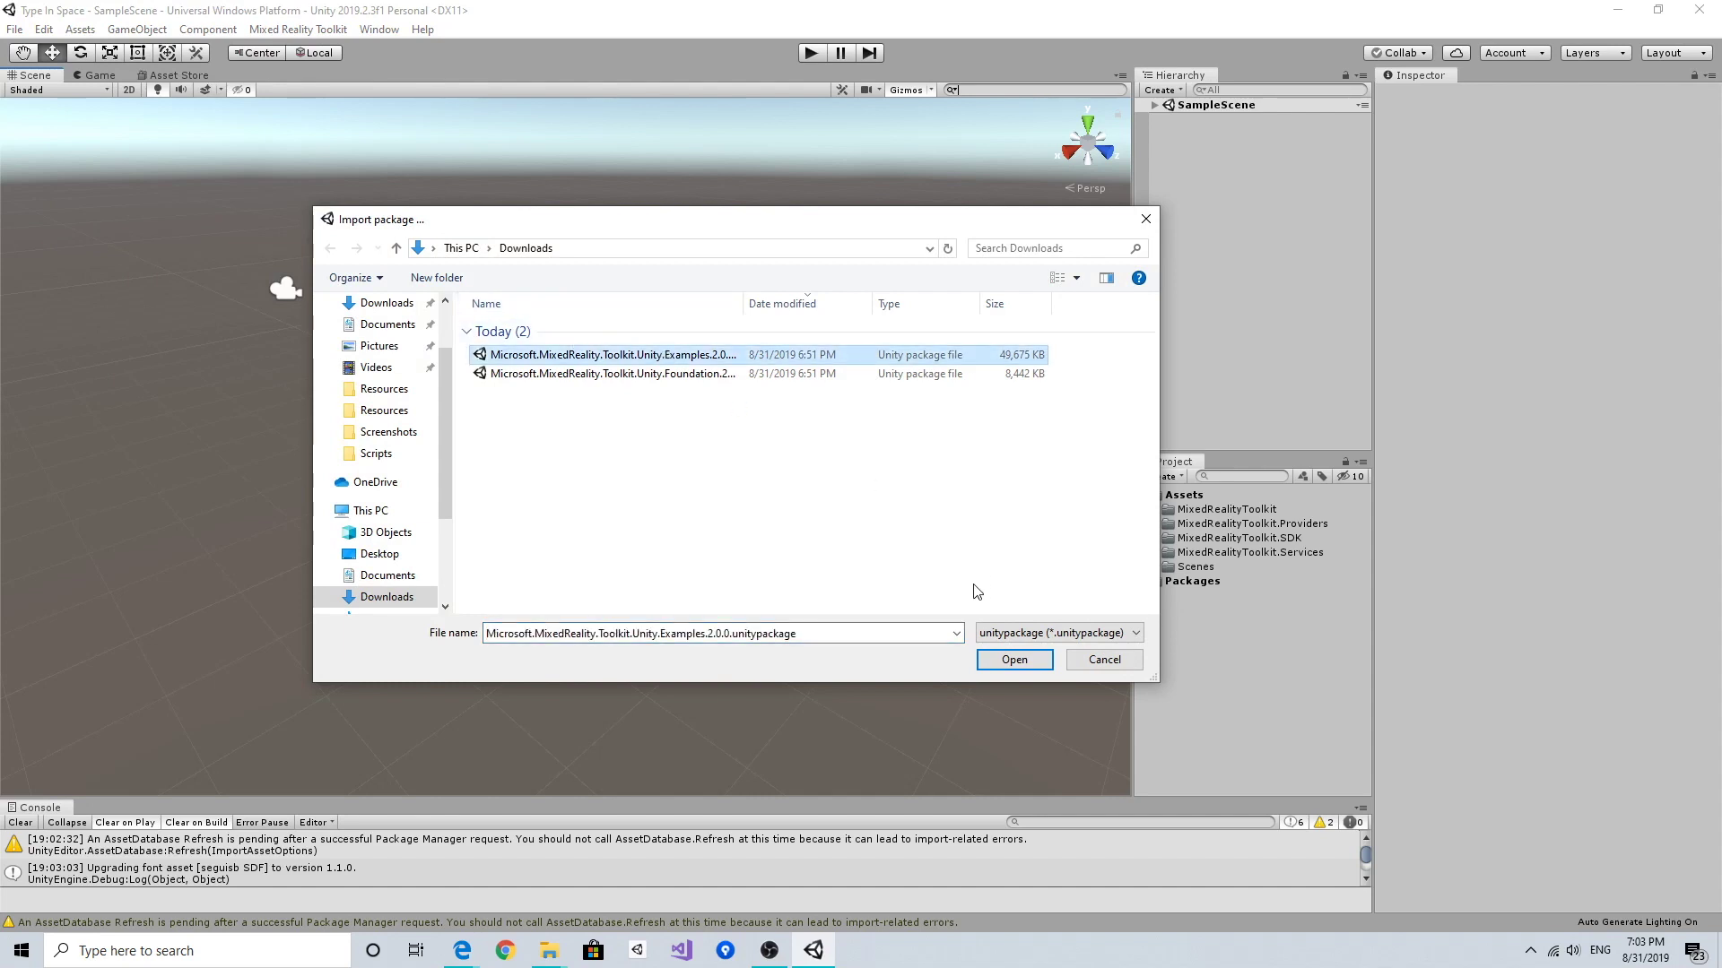
left_click(1007, 661)
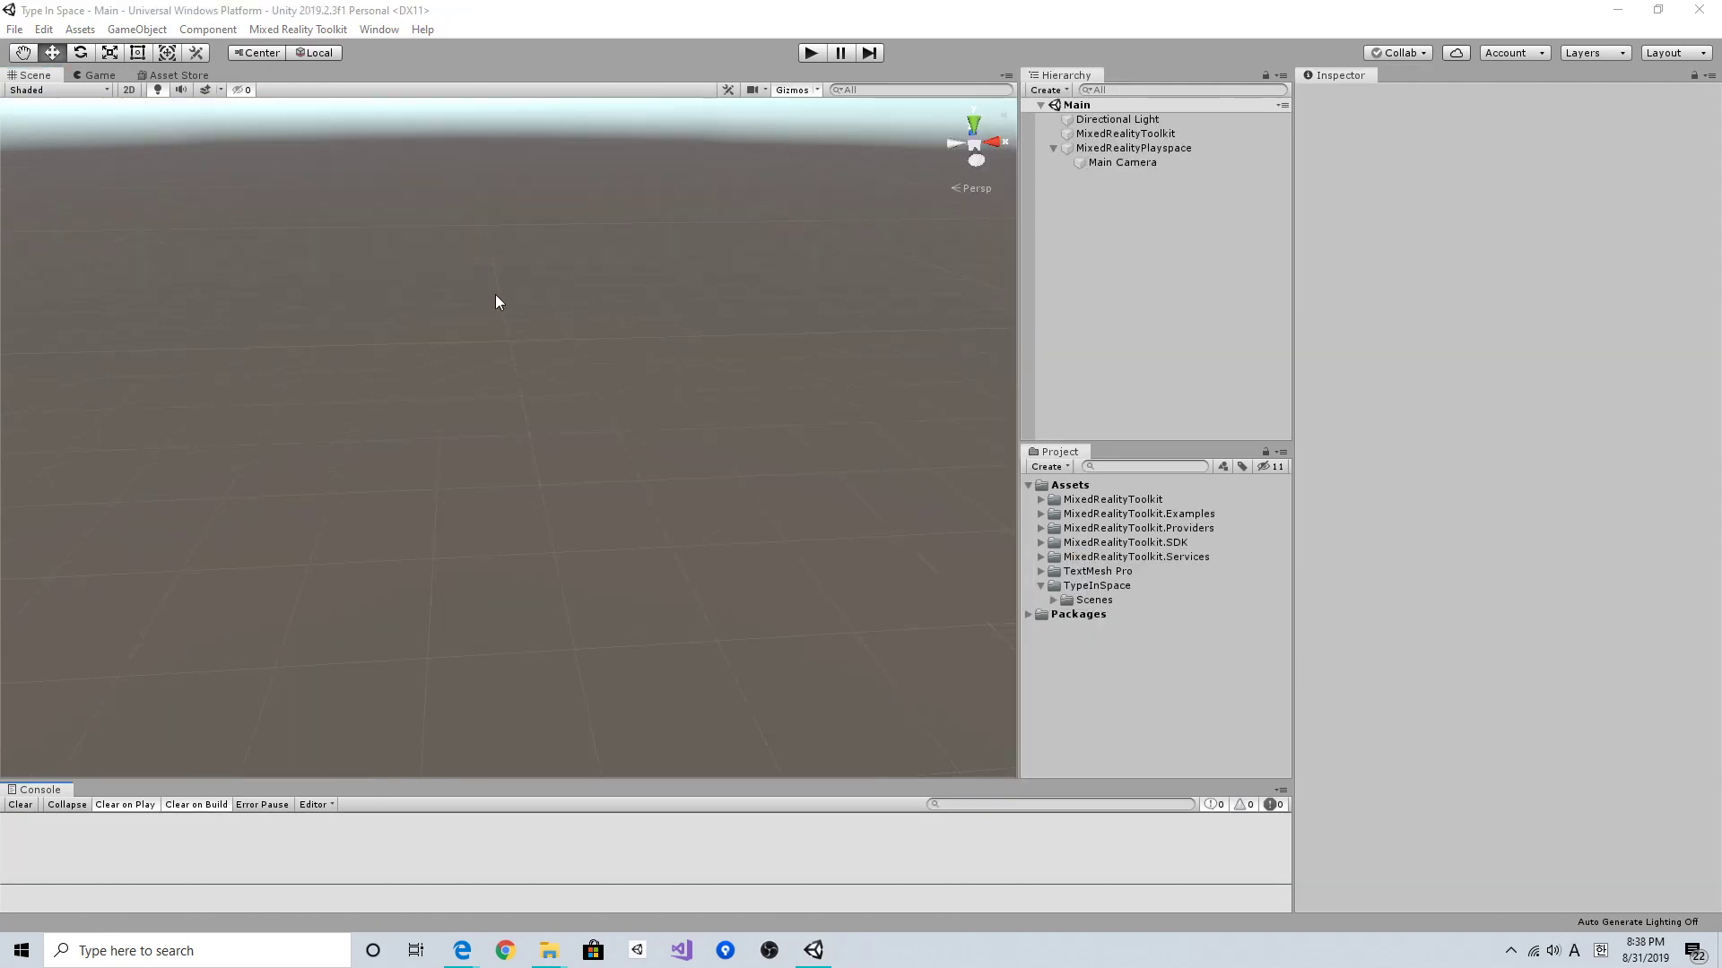
Step: Open the build settings and choose HoloLens as the target device and ARM as the architecture for Universal Windows Platform
left_click(15, 30)
left_click(115, 207)
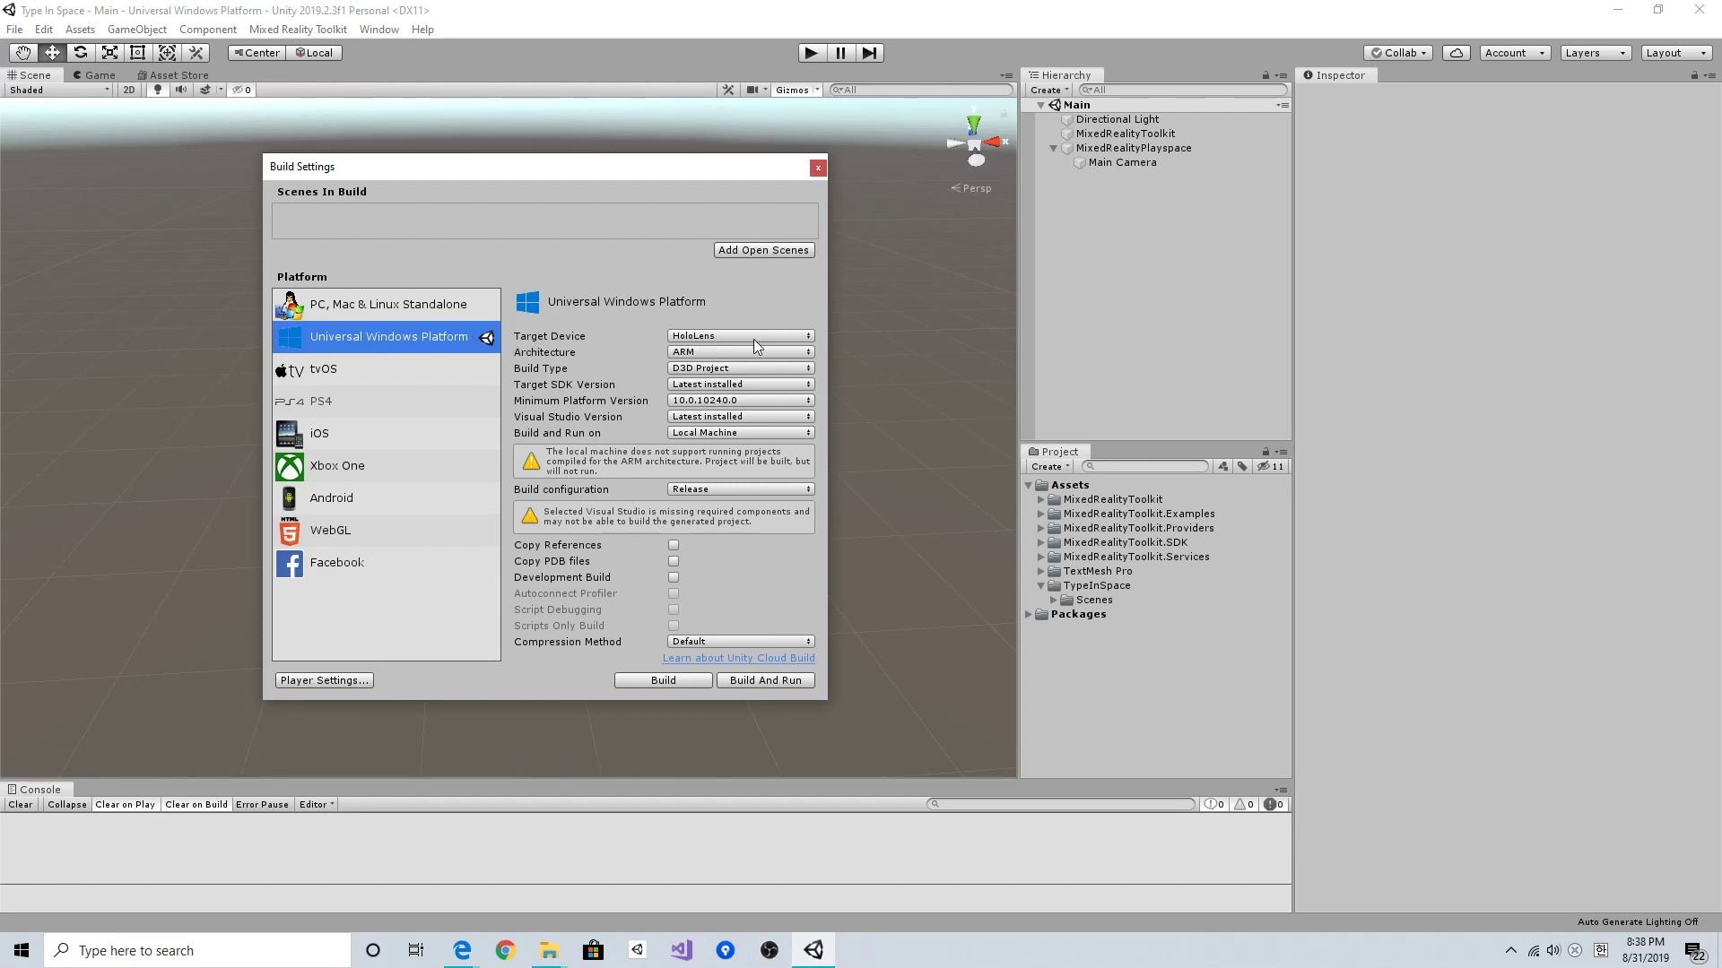
left_click(777, 336)
left_click(777, 336)
left_click(775, 352)
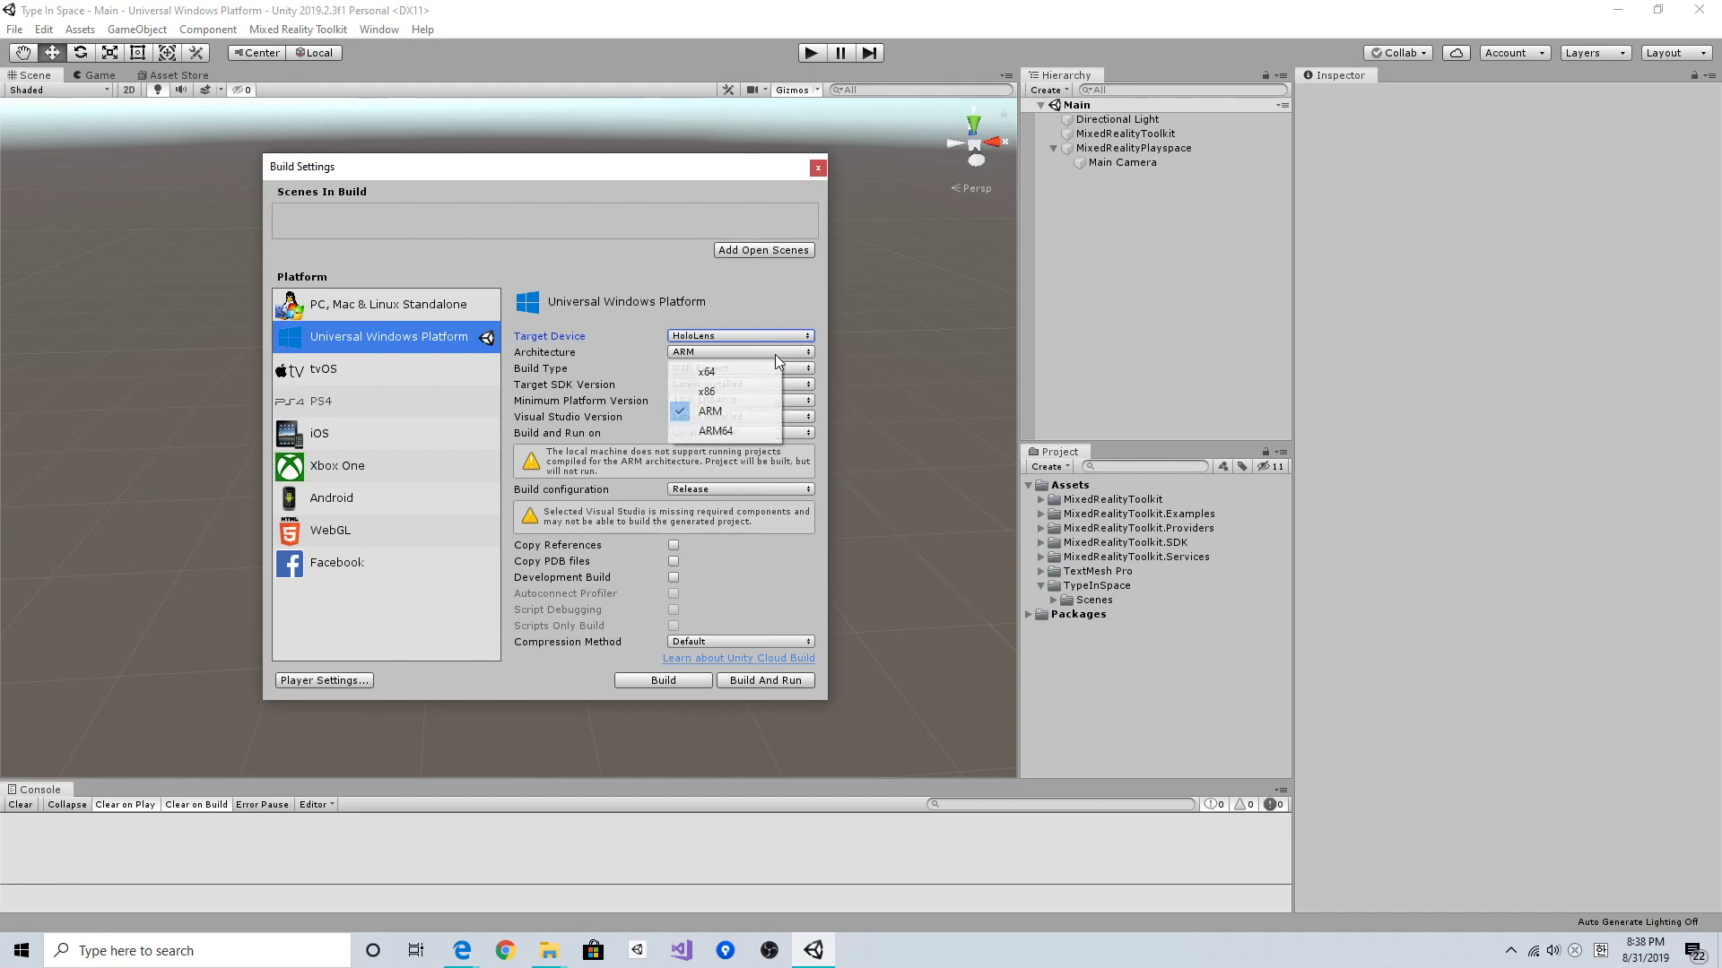
left_click(762, 411)
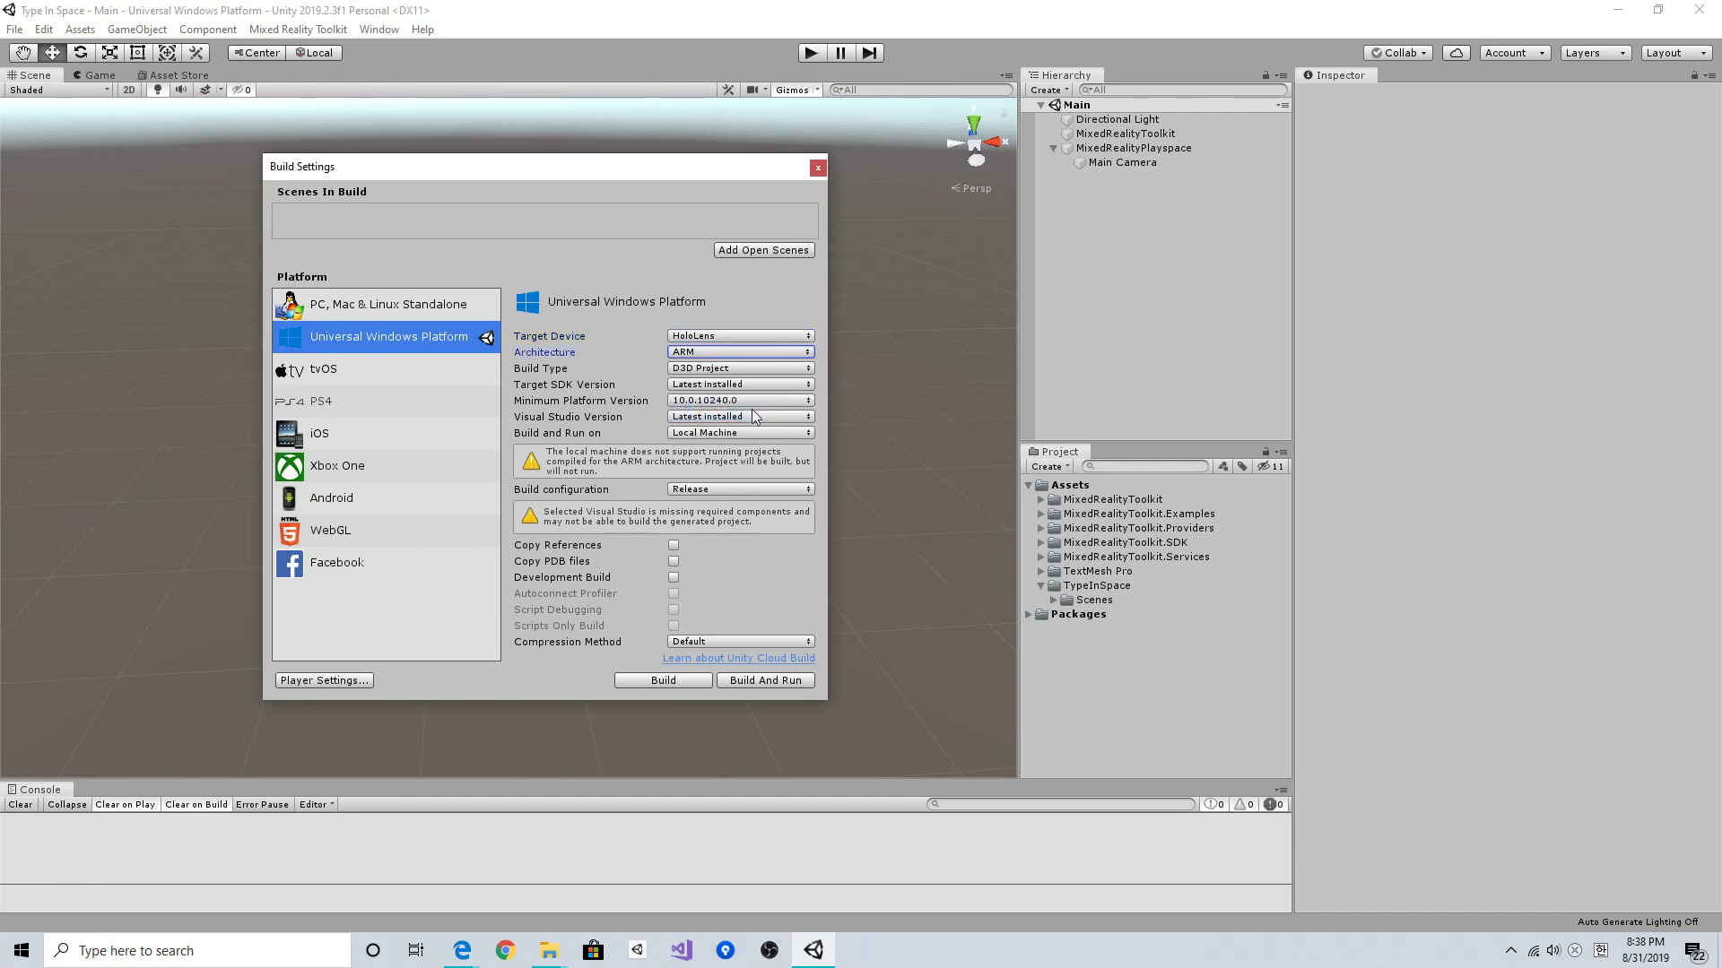
Step: Open the player settings for Universal Windows Platform and review the XR settings, including virtual reality support and stereo rendering mode
left_click(358, 682)
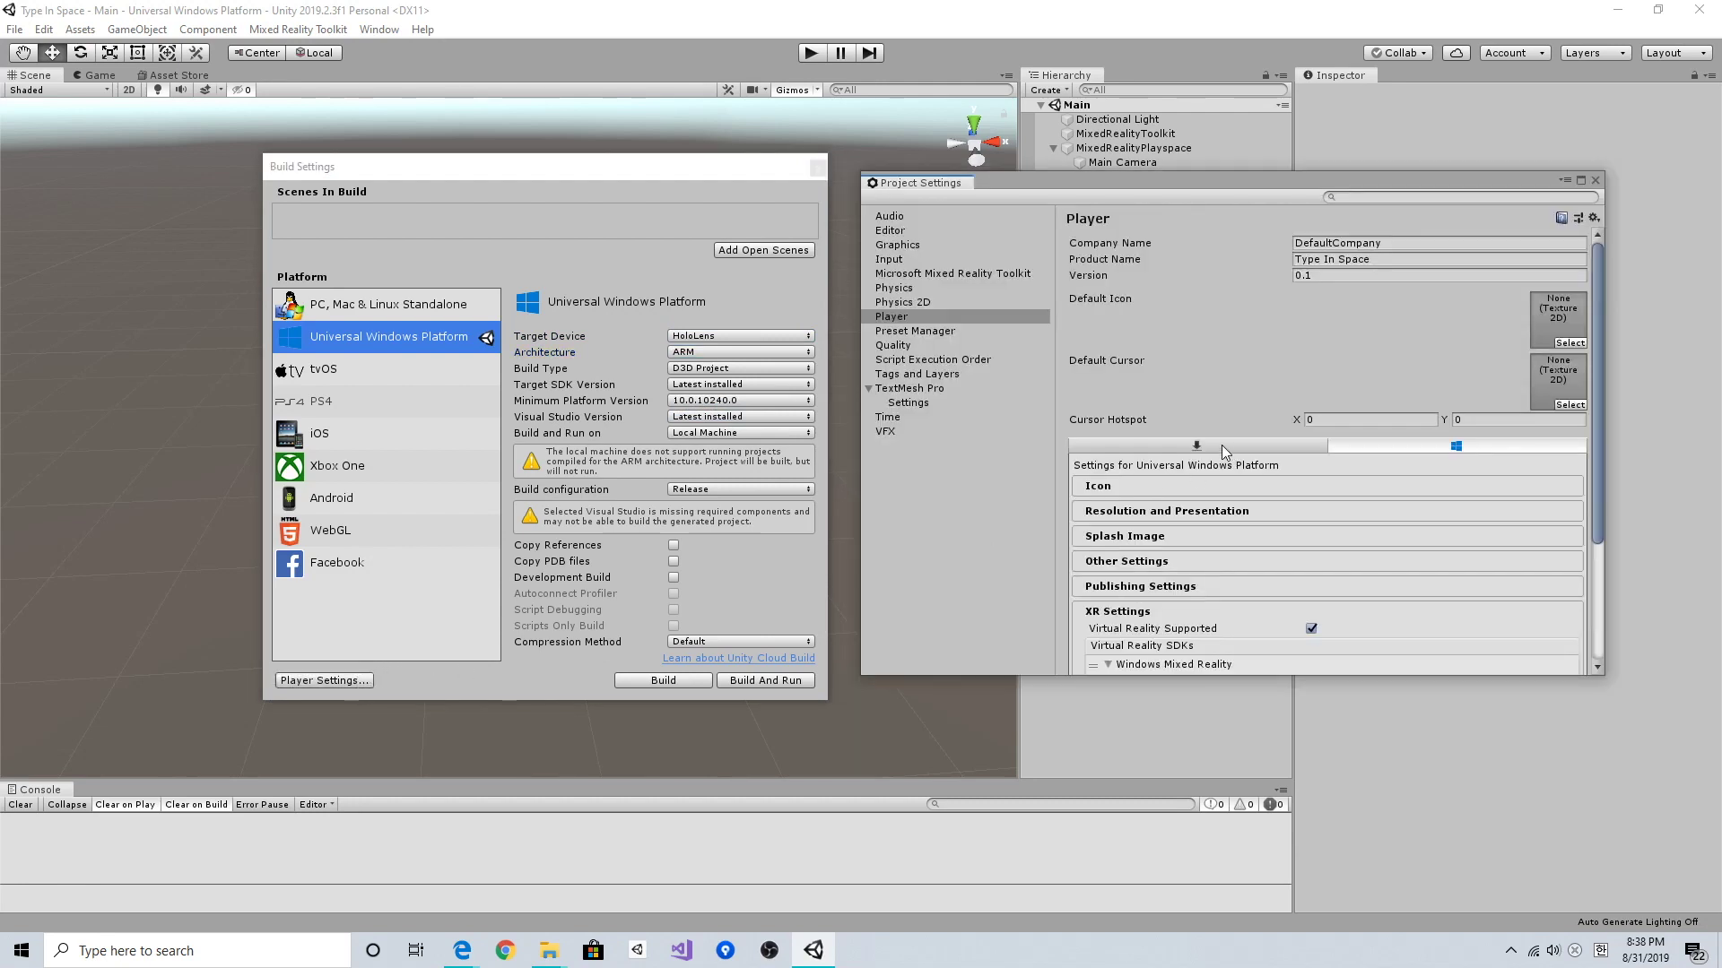
left_click_drag(1600, 375, 1598, 500)
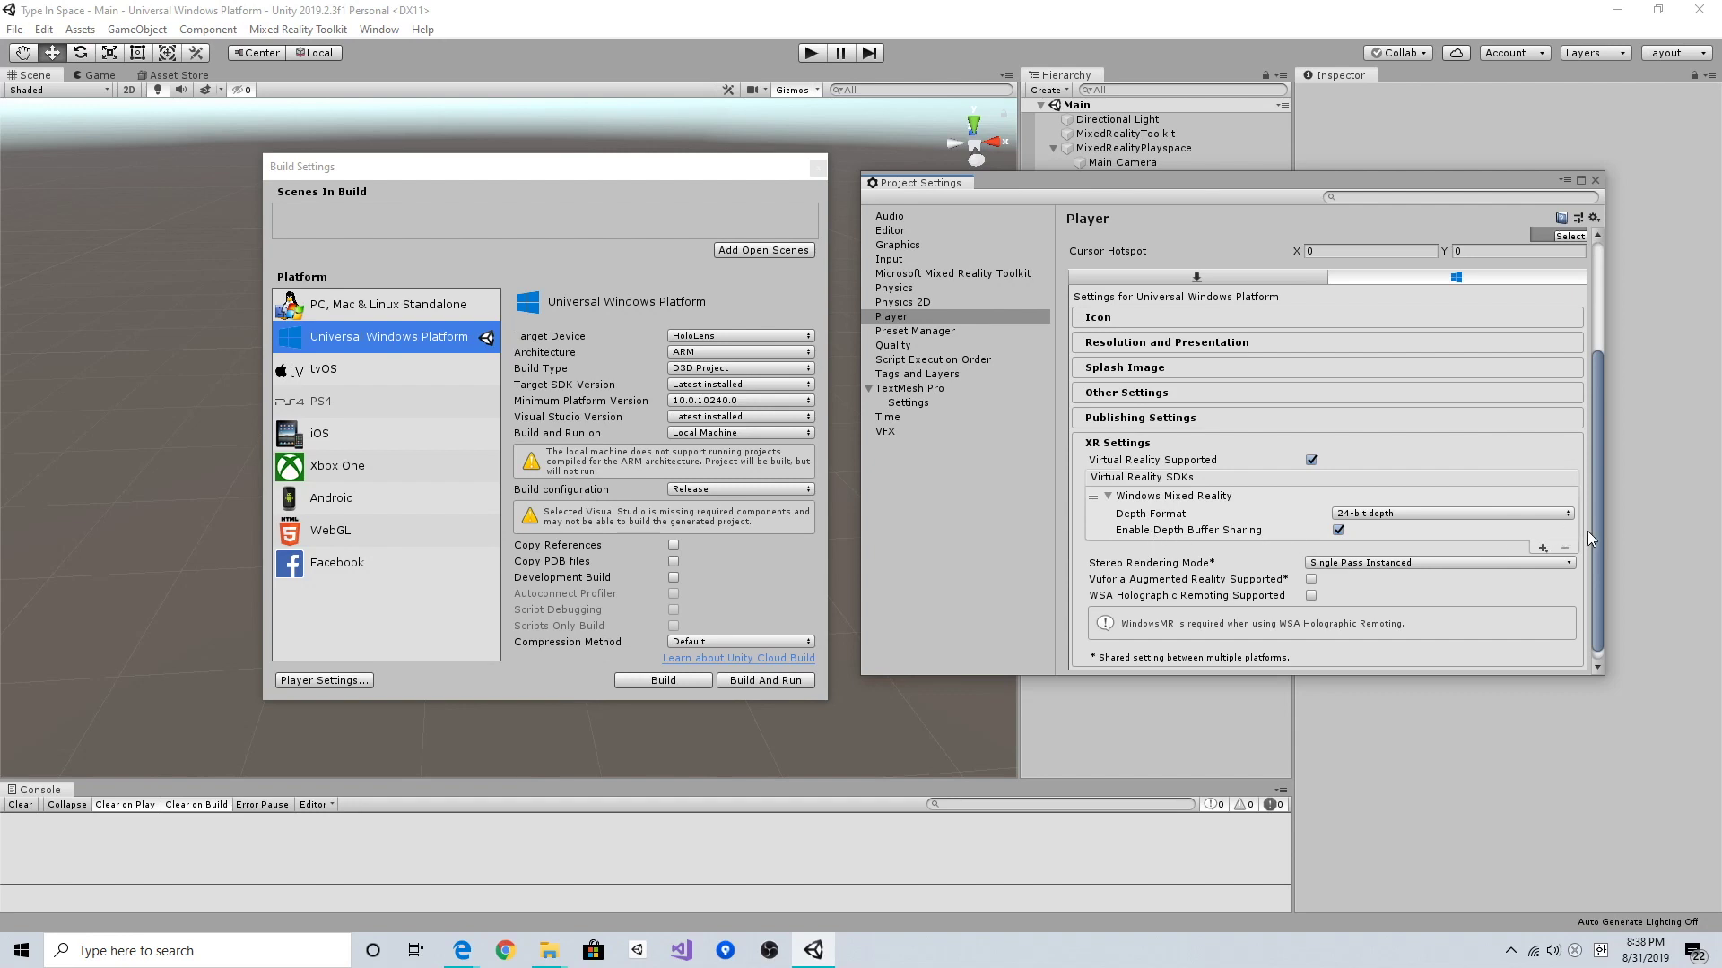
Step: Choose Single Pass Instanced as the stereo rendering mode in the XR settings and close the project settings
scroll(1591, 540, "down", 1)
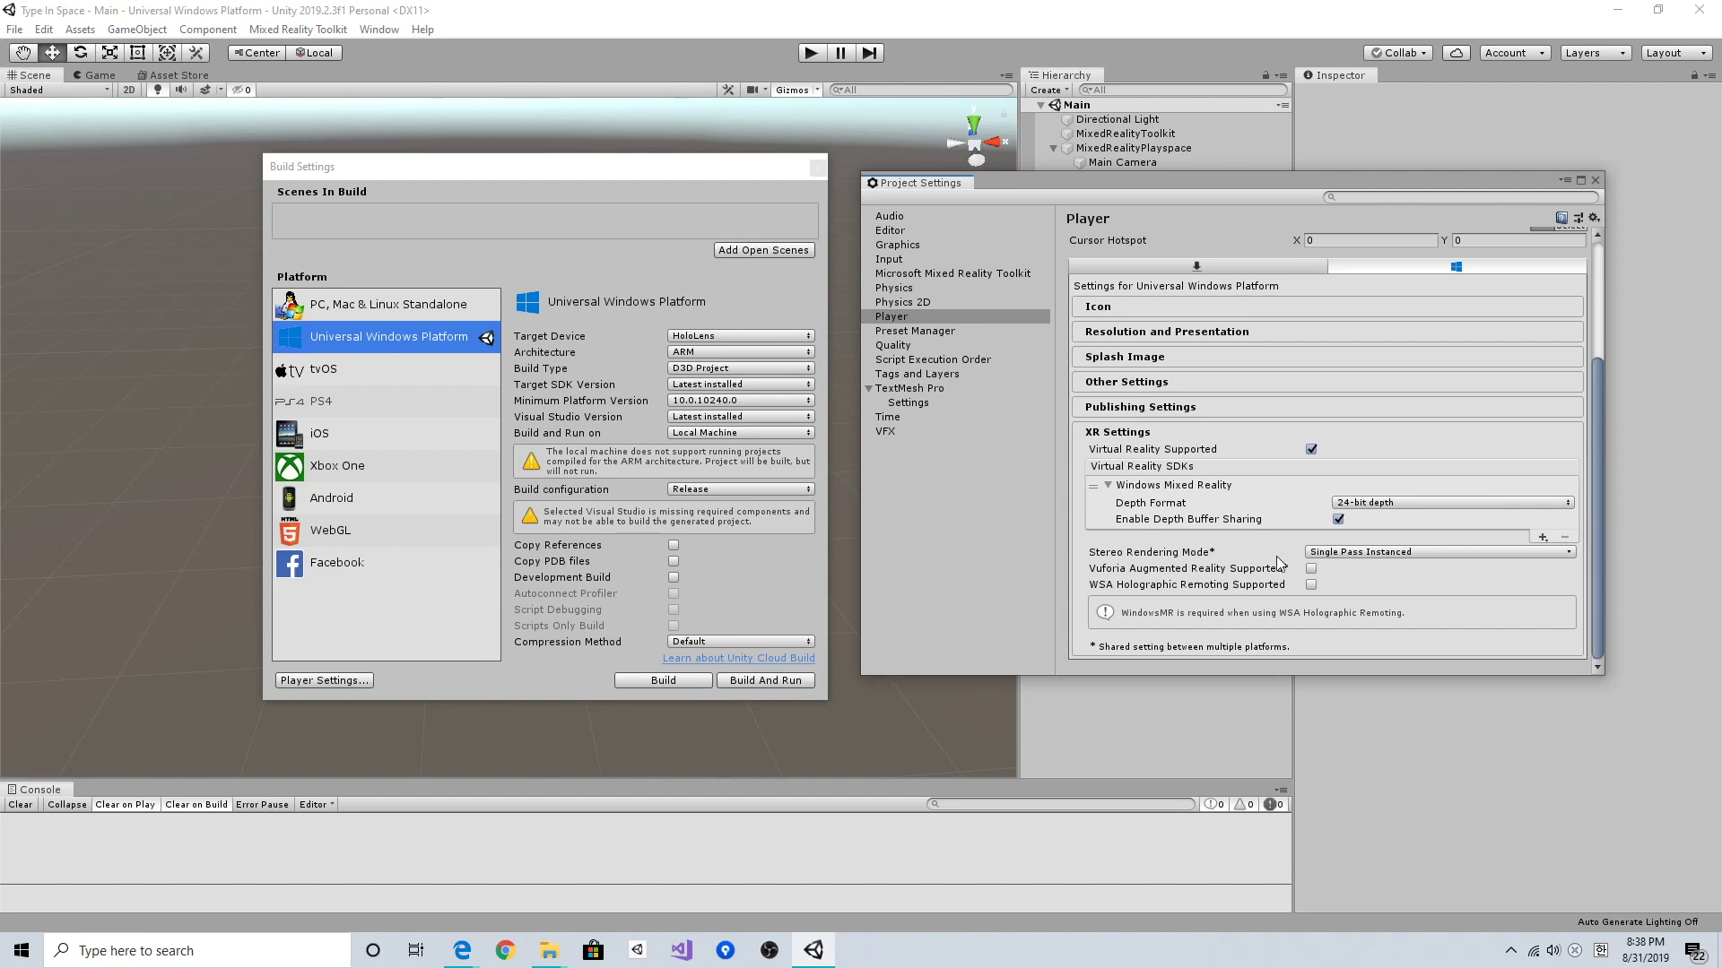
left_click(1373, 554)
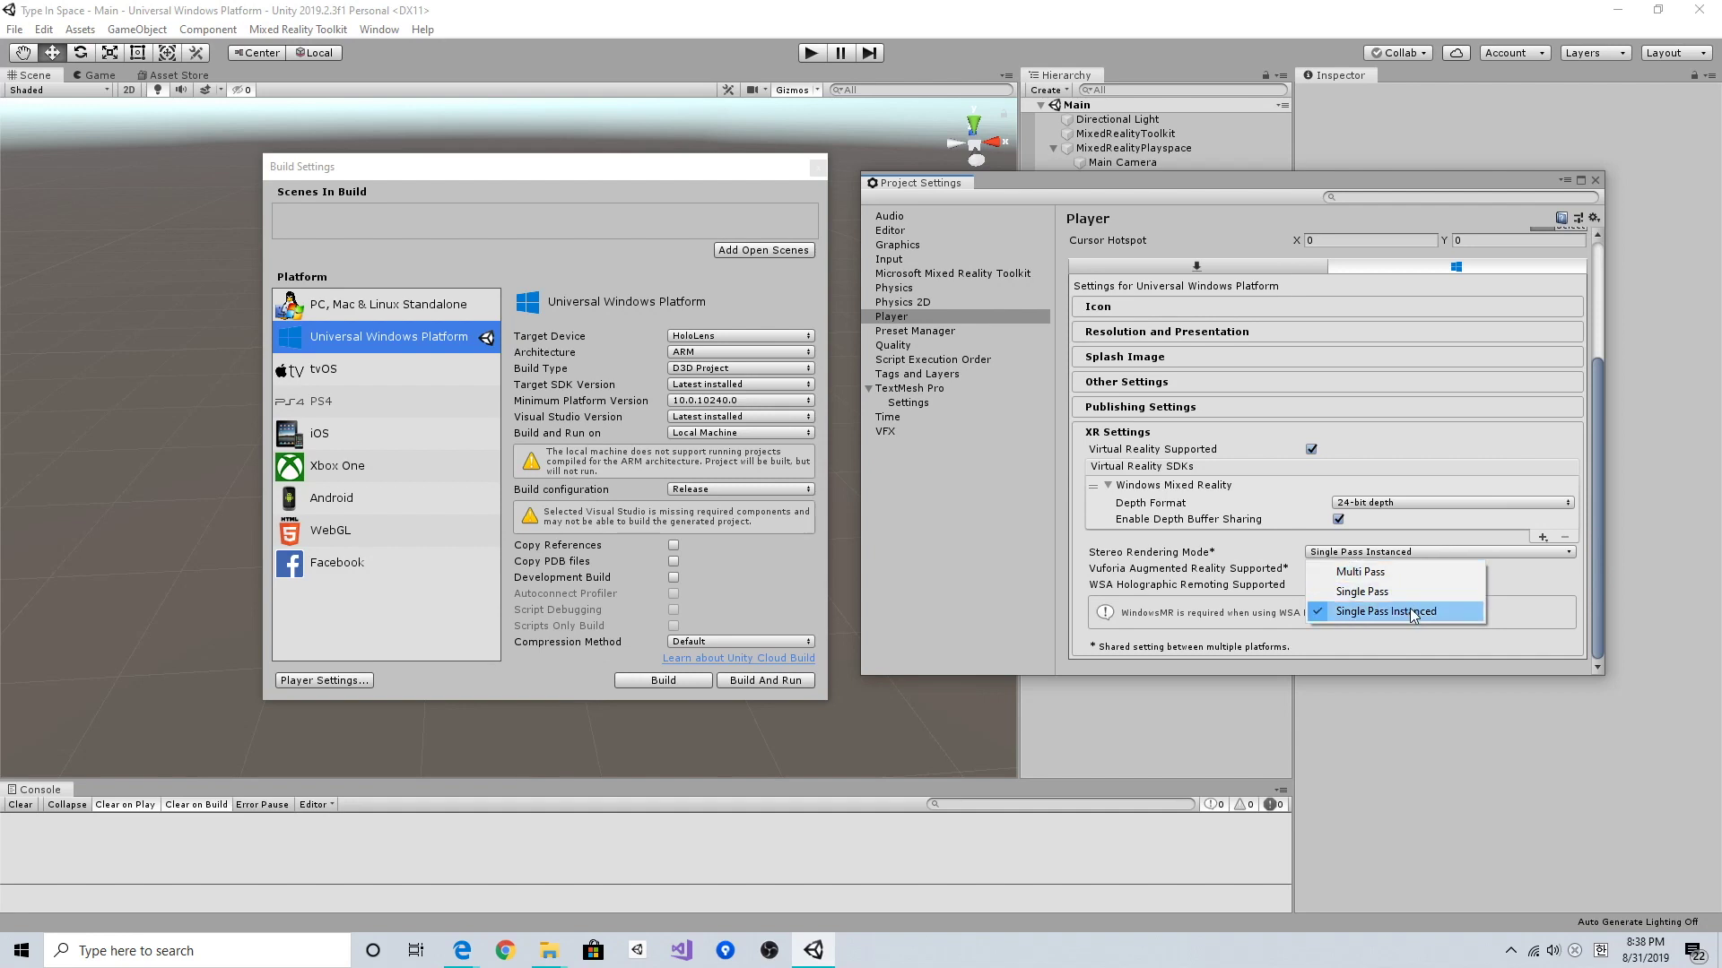
left_click(1443, 606)
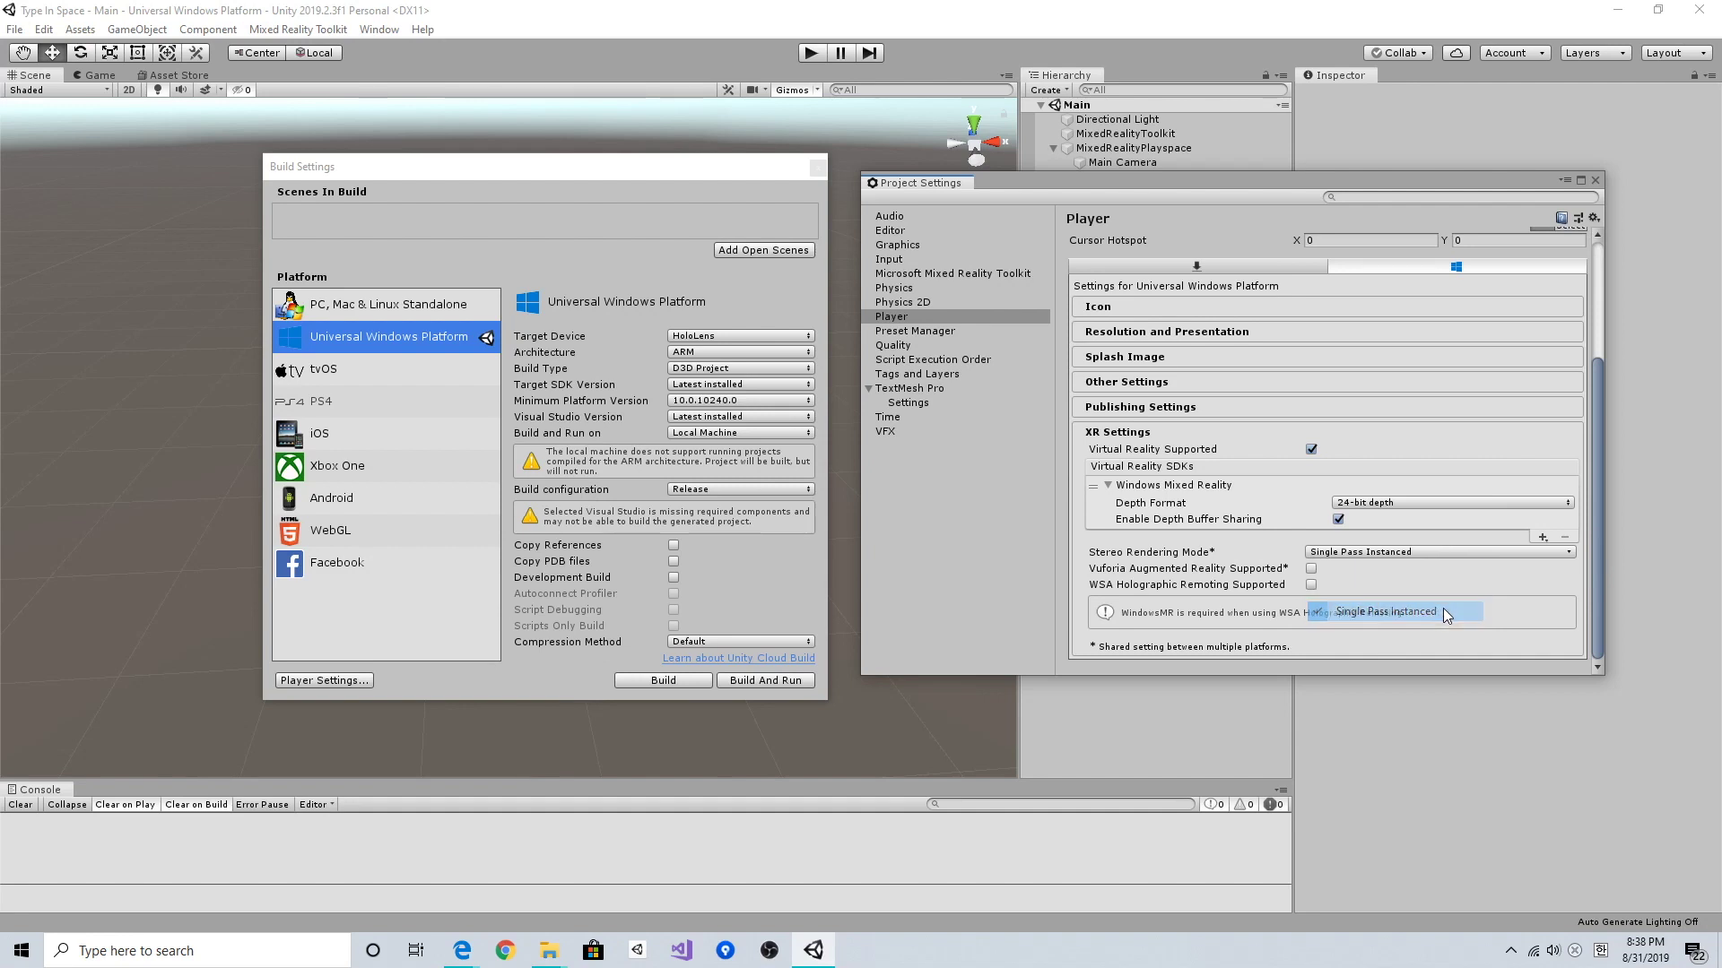
scroll(1596, 562, "up", 1)
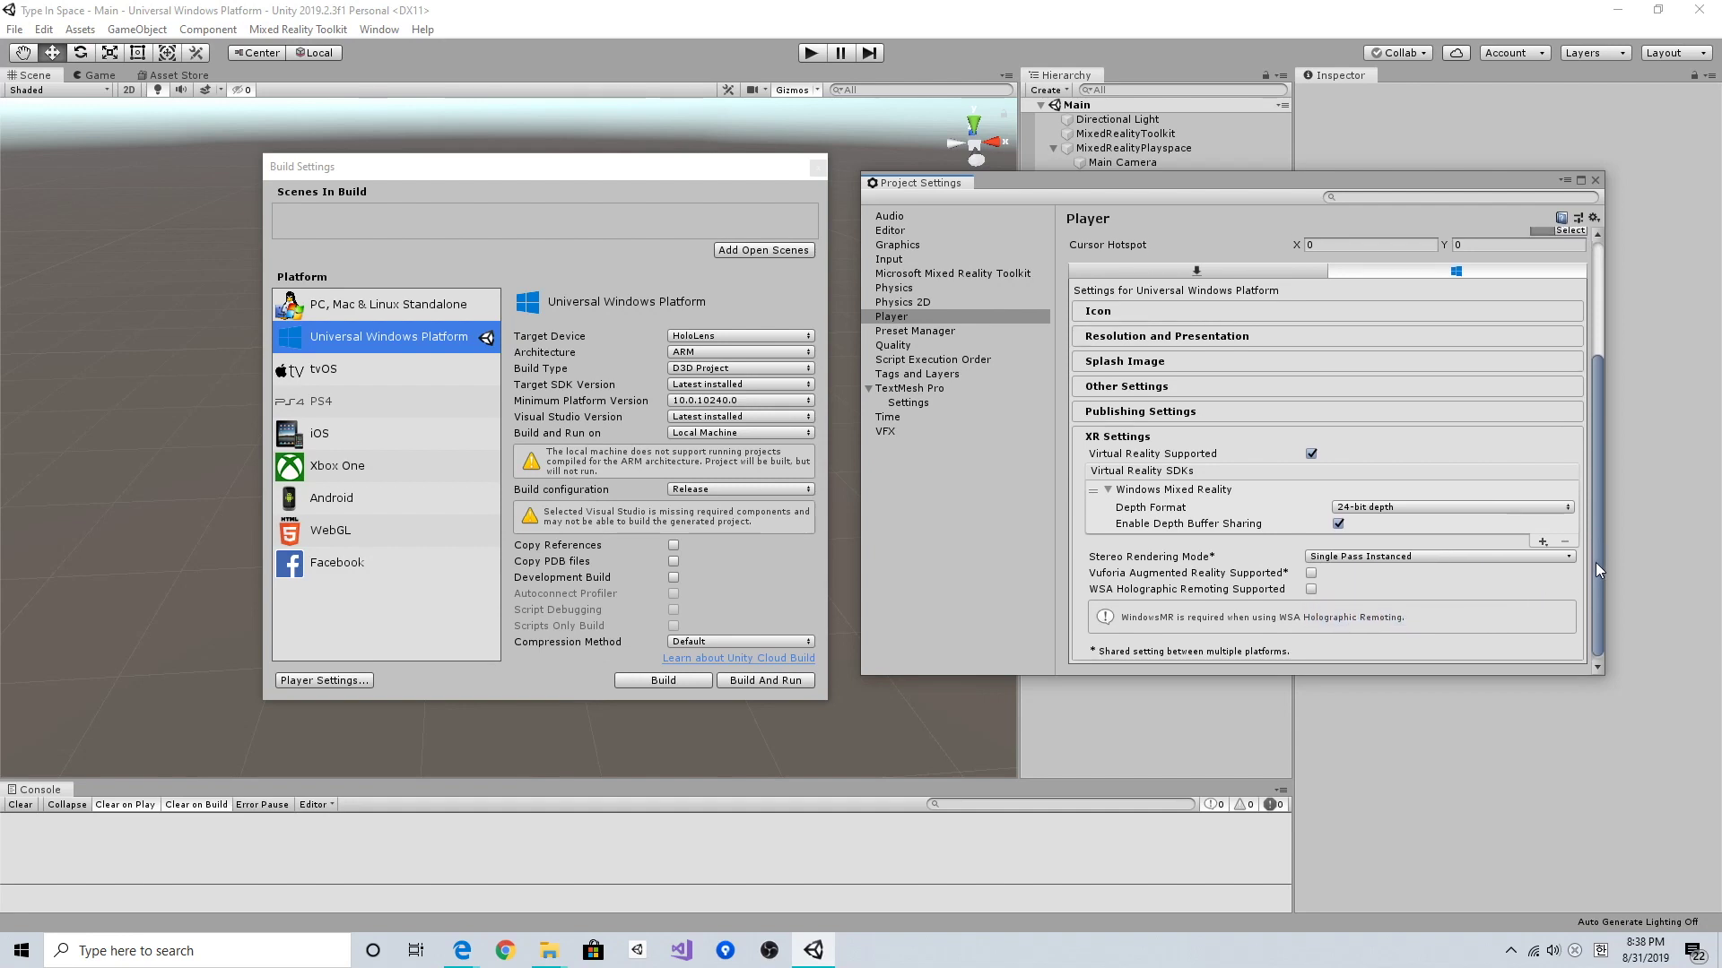
scroll(1578, 529, "down", 1)
left_click(1595, 180)
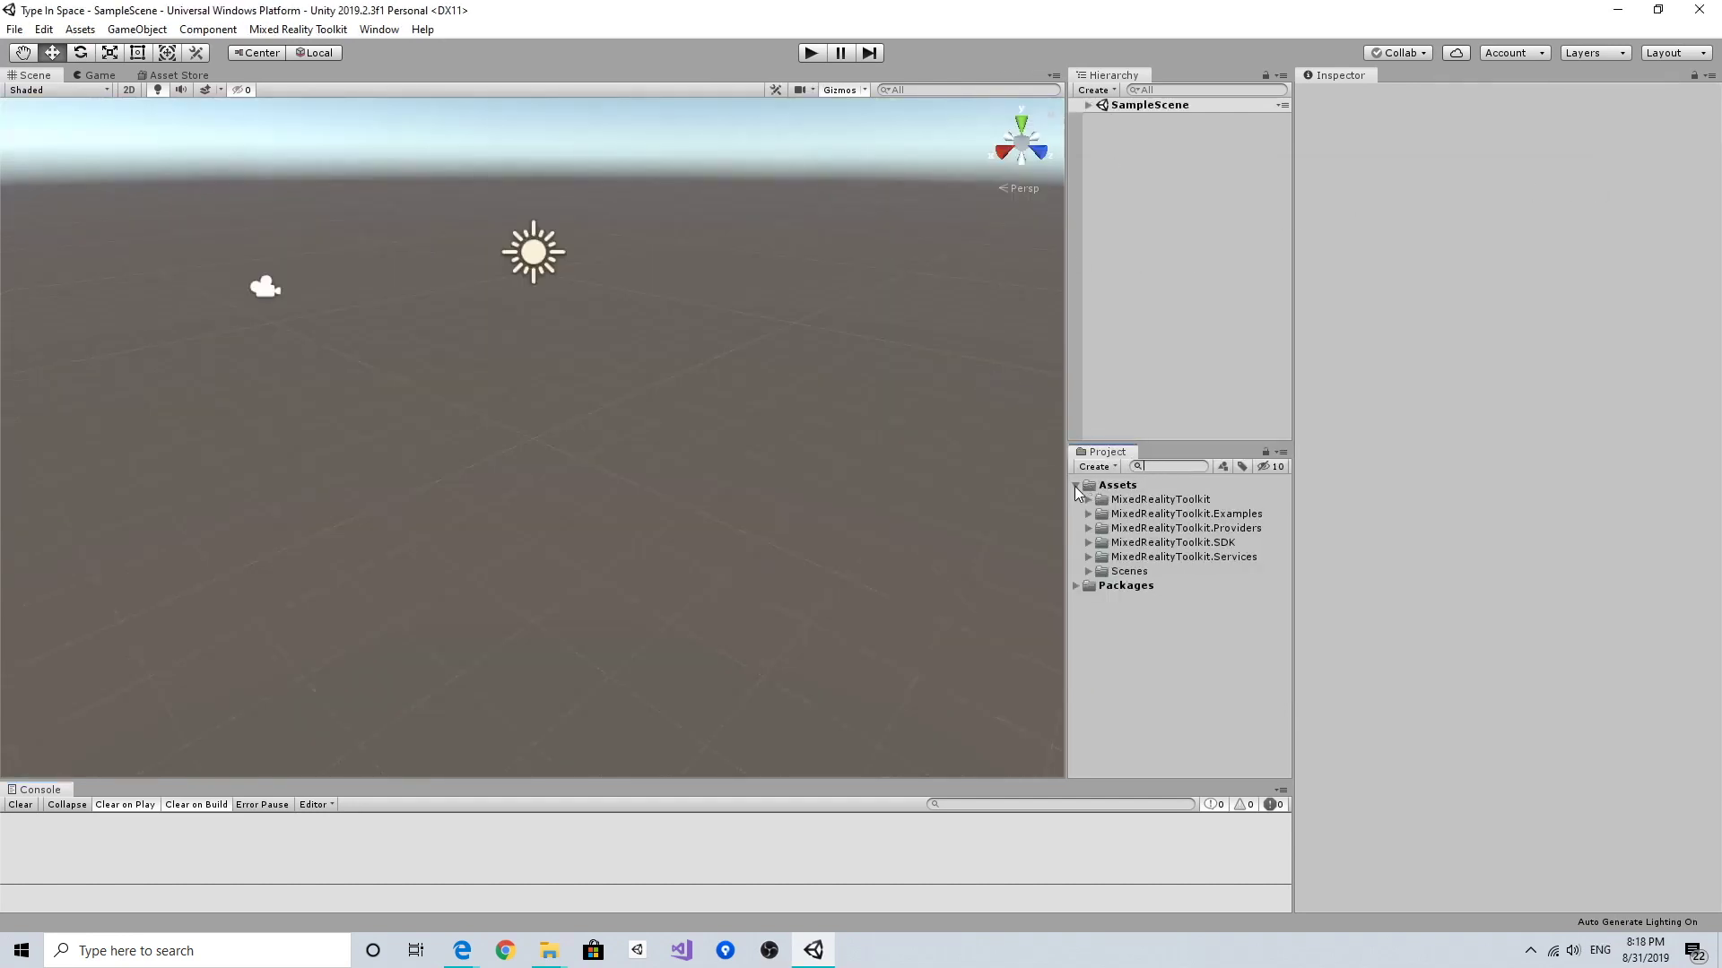
Step: Widen the project panel, search the assets for "handinter" and open the HandInteractionExamples scene
left_click_drag(1067, 486, 1002, 484)
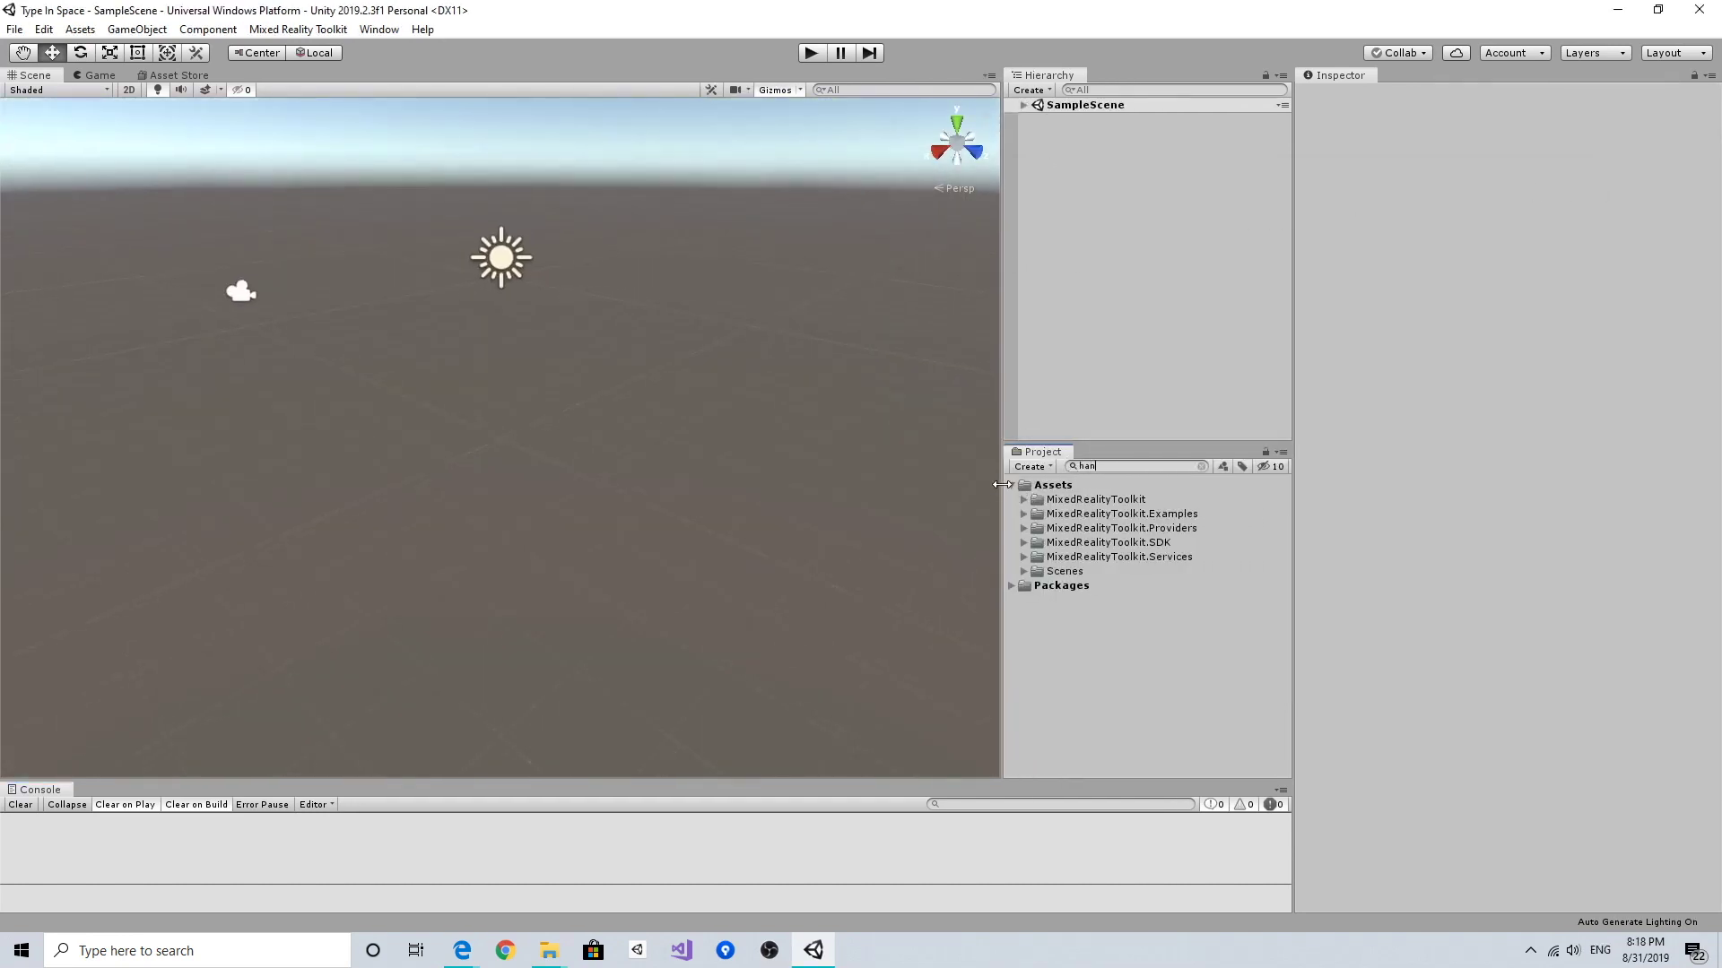
type("r")
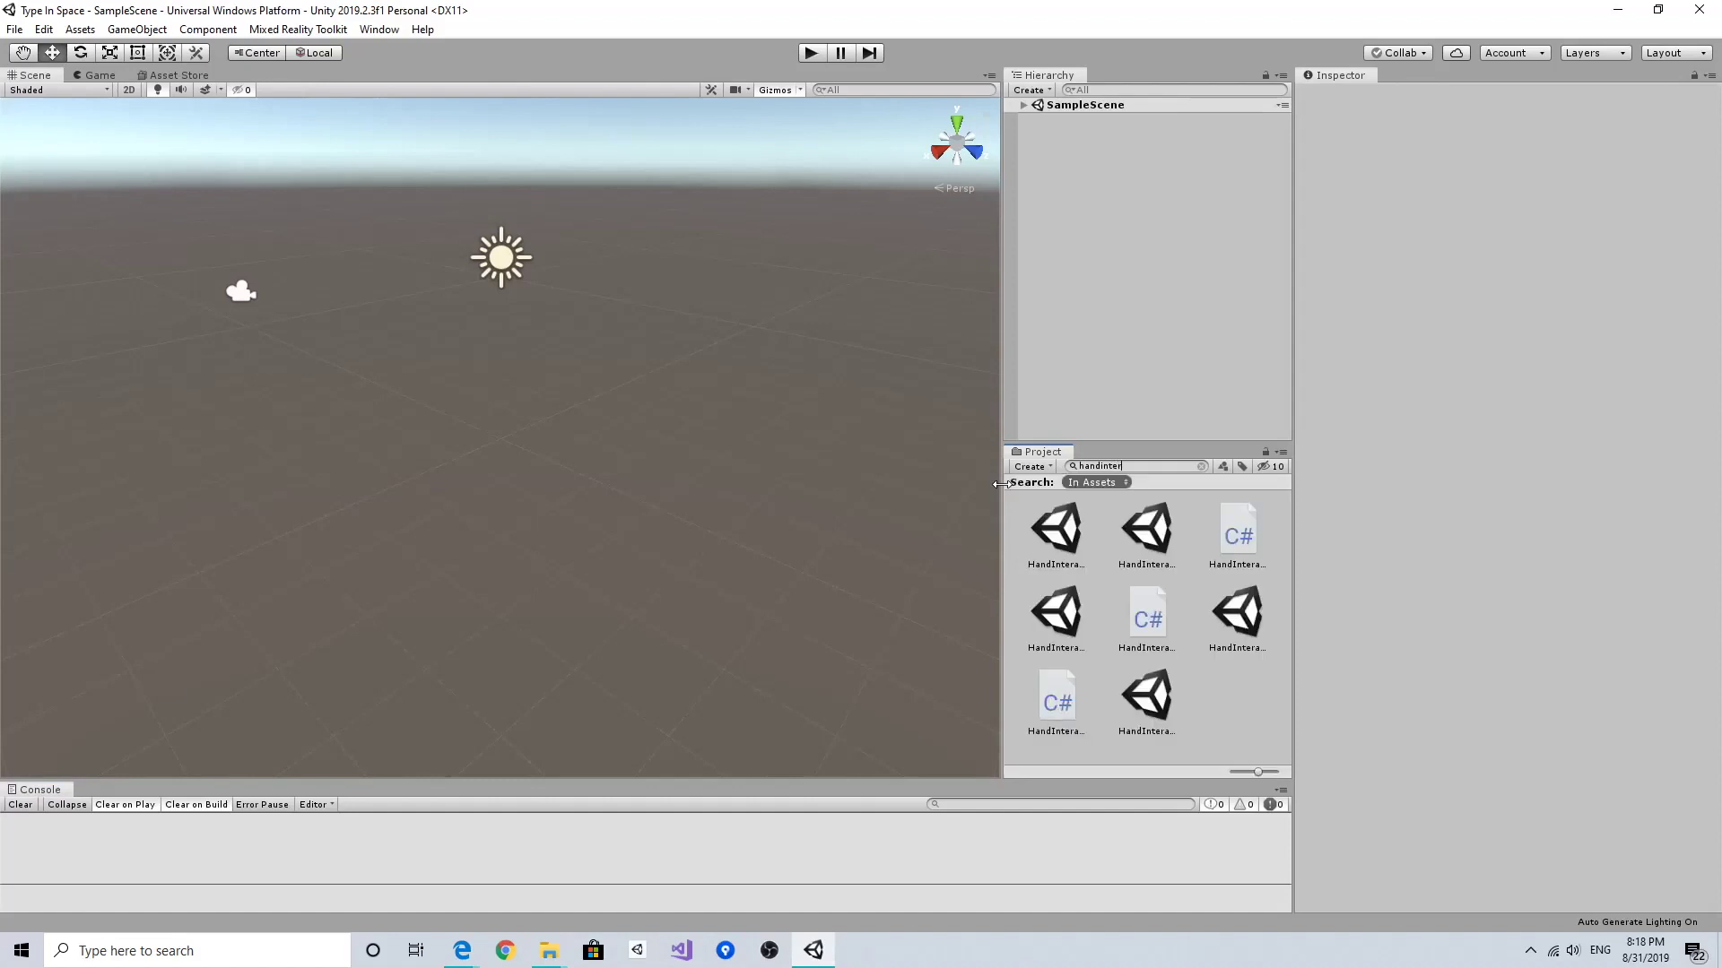
left_click(1058, 531)
double_click(1064, 538)
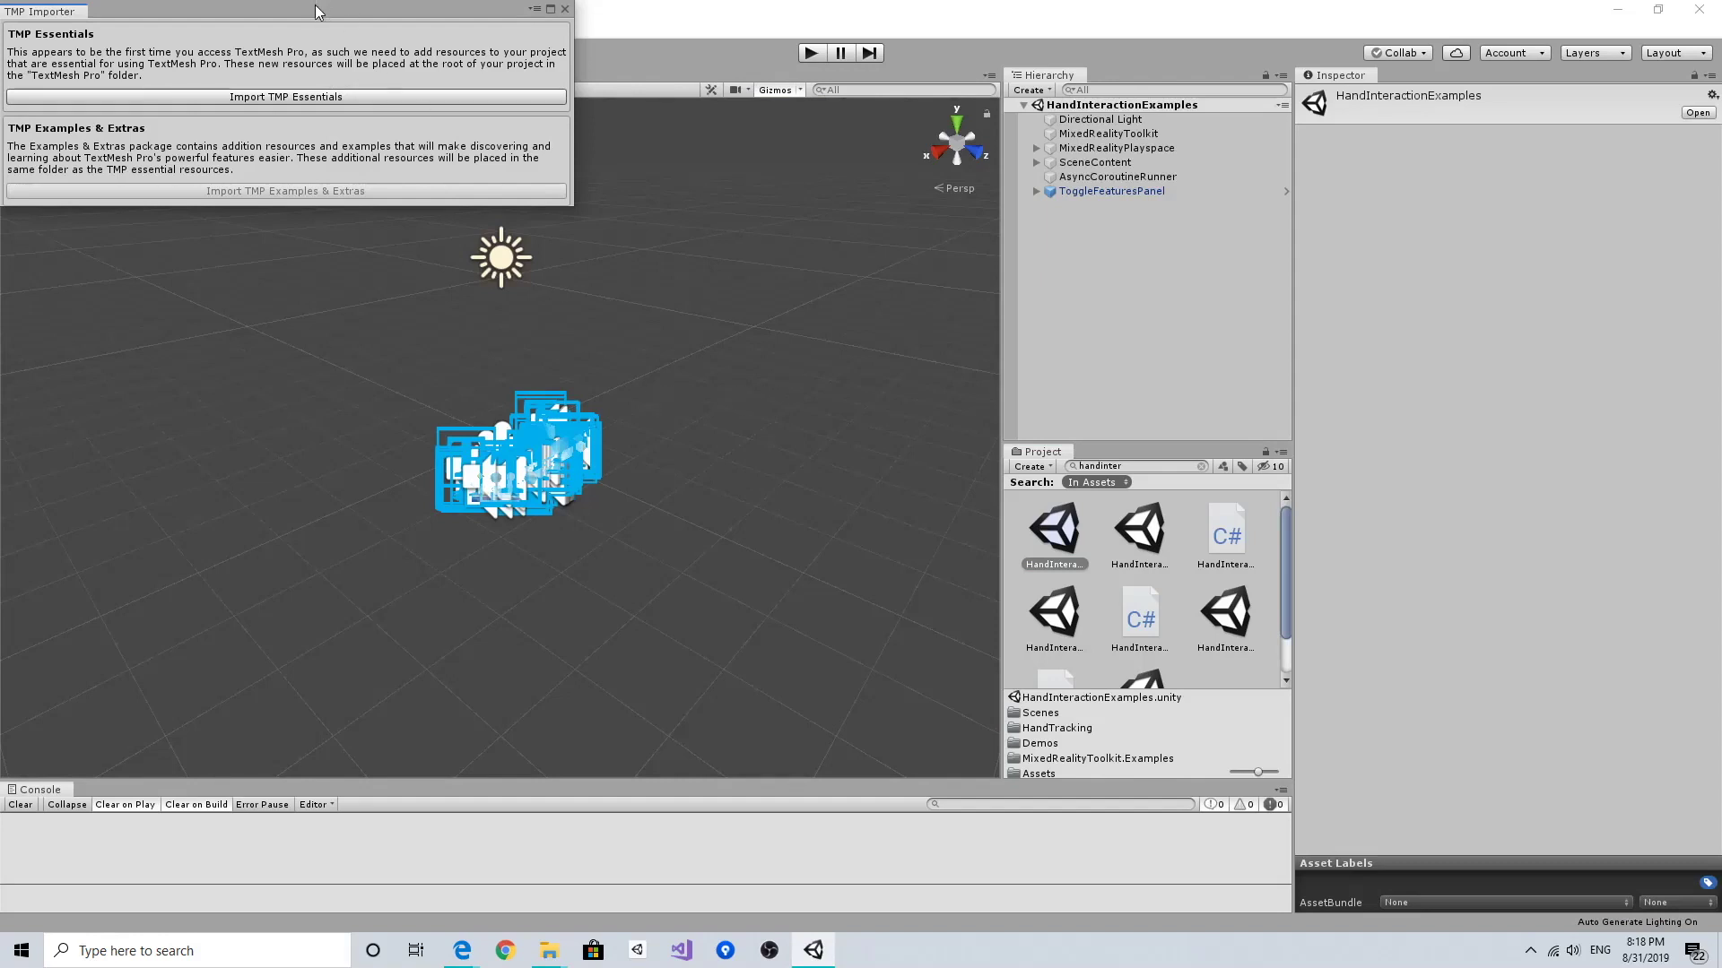
Step: Import the TMP Essentials resources into the project and close the TMP Importer
left_click_drag(318, 8, 582, 186)
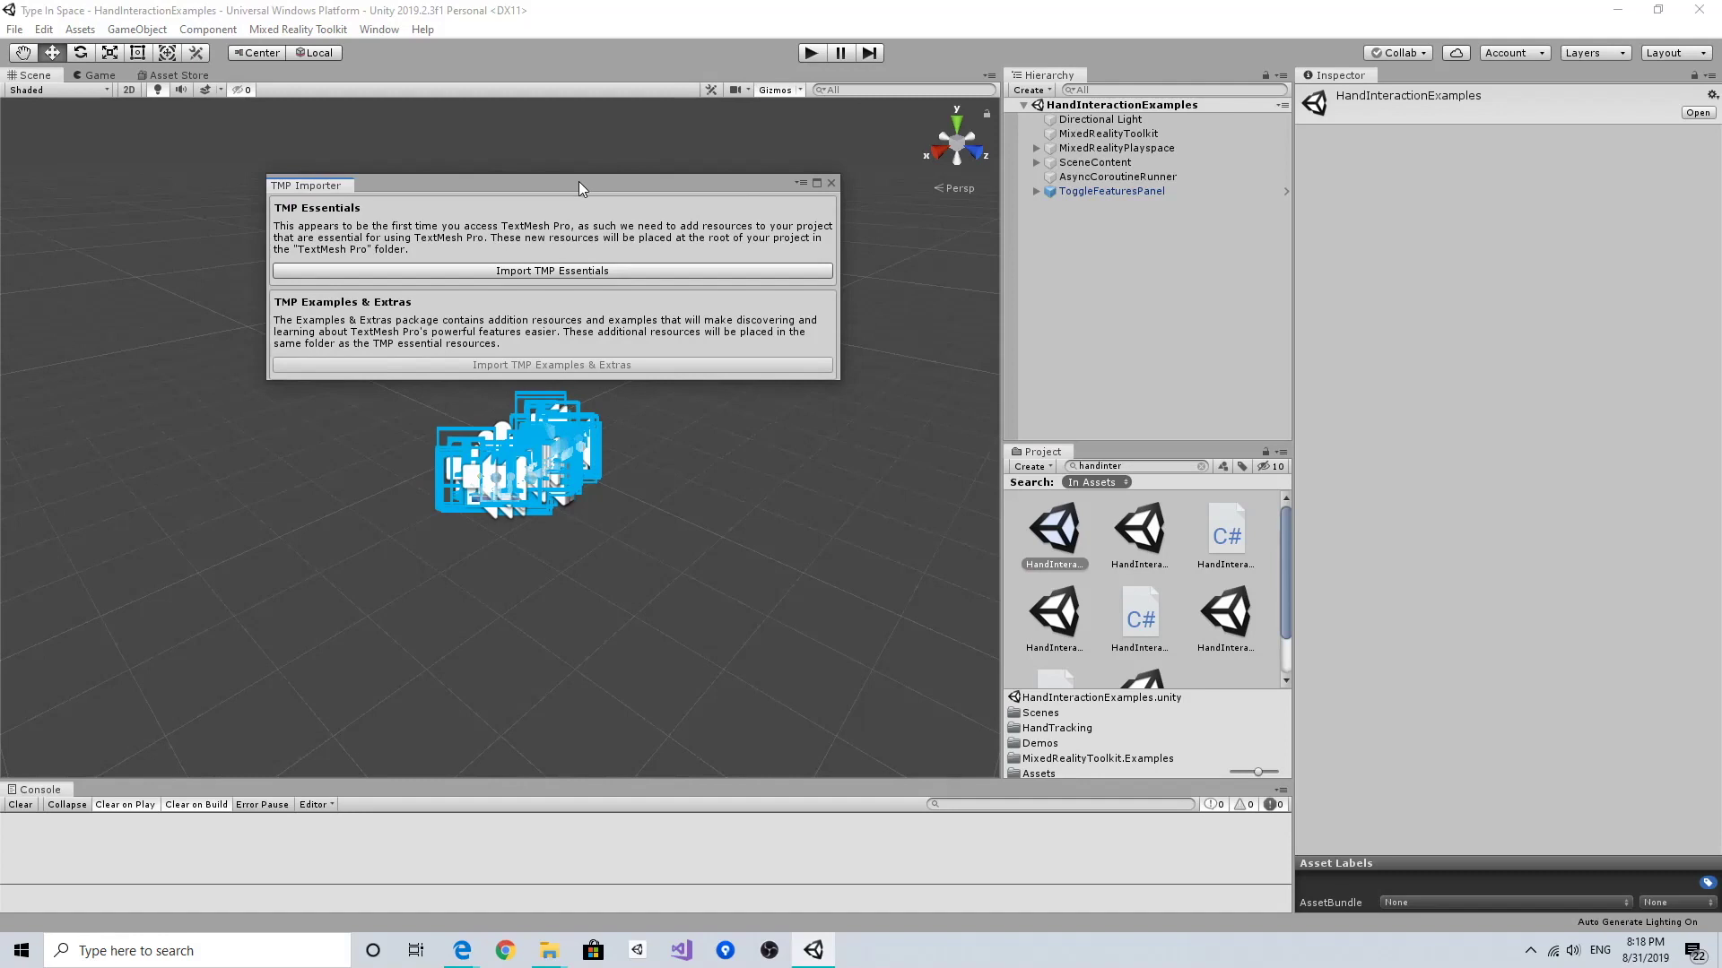
left_click_drag(526, 193, 557, 237)
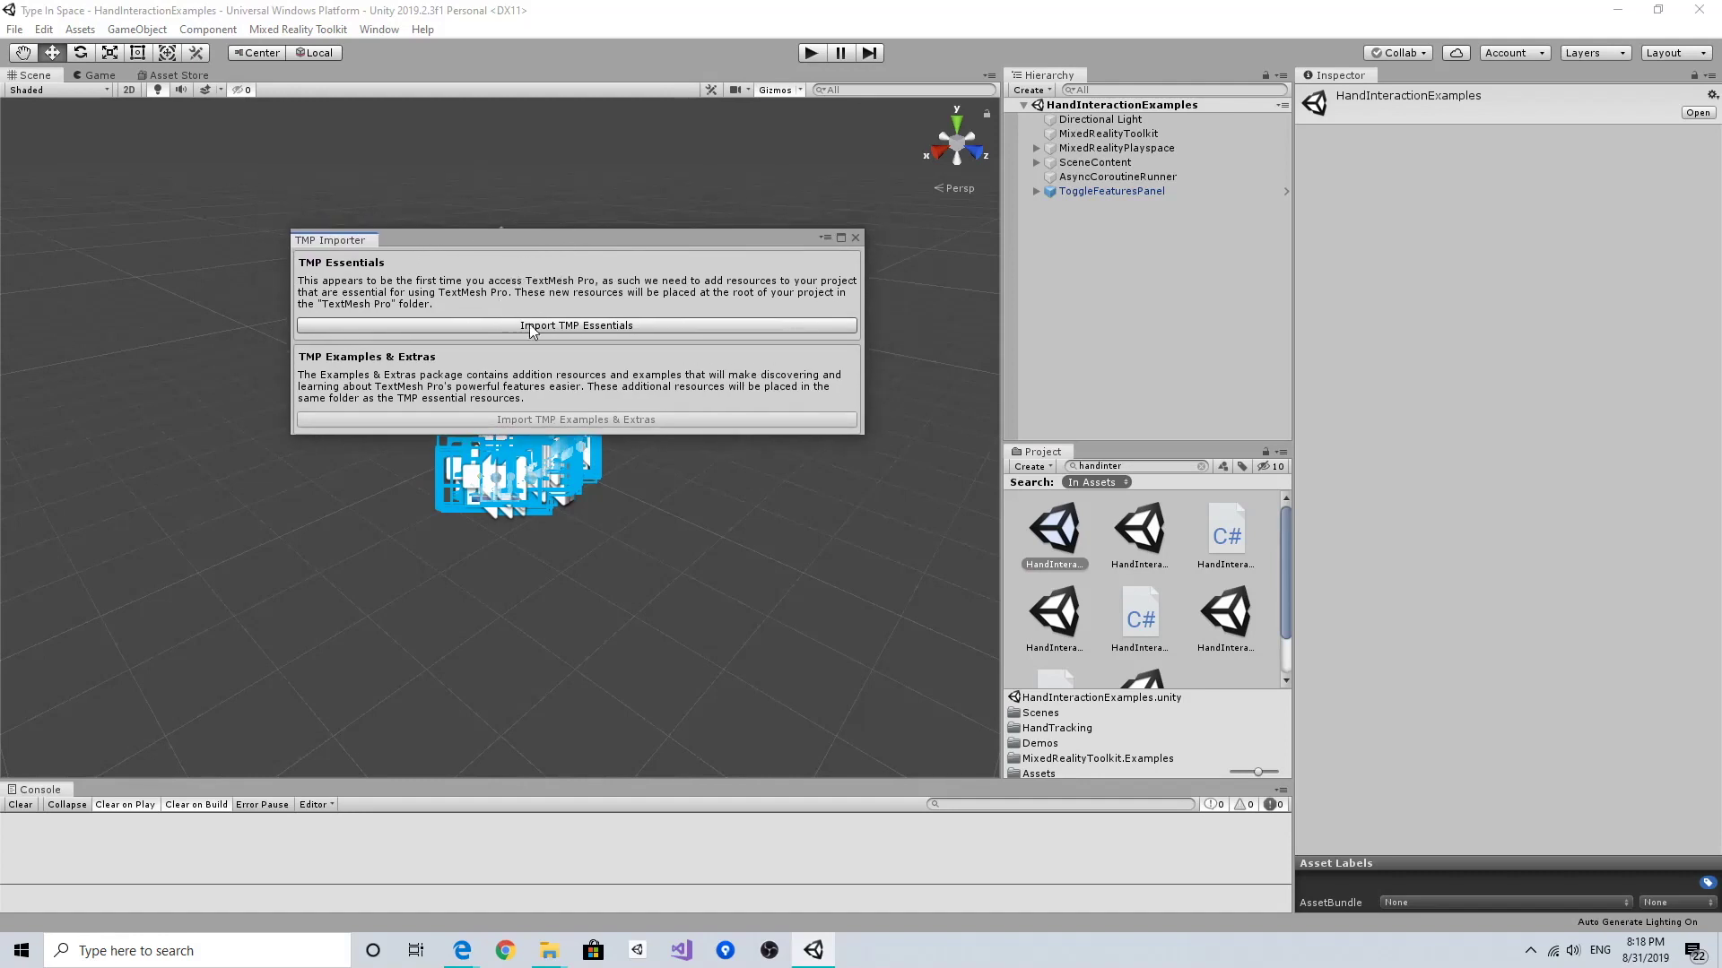
left_click(609, 328)
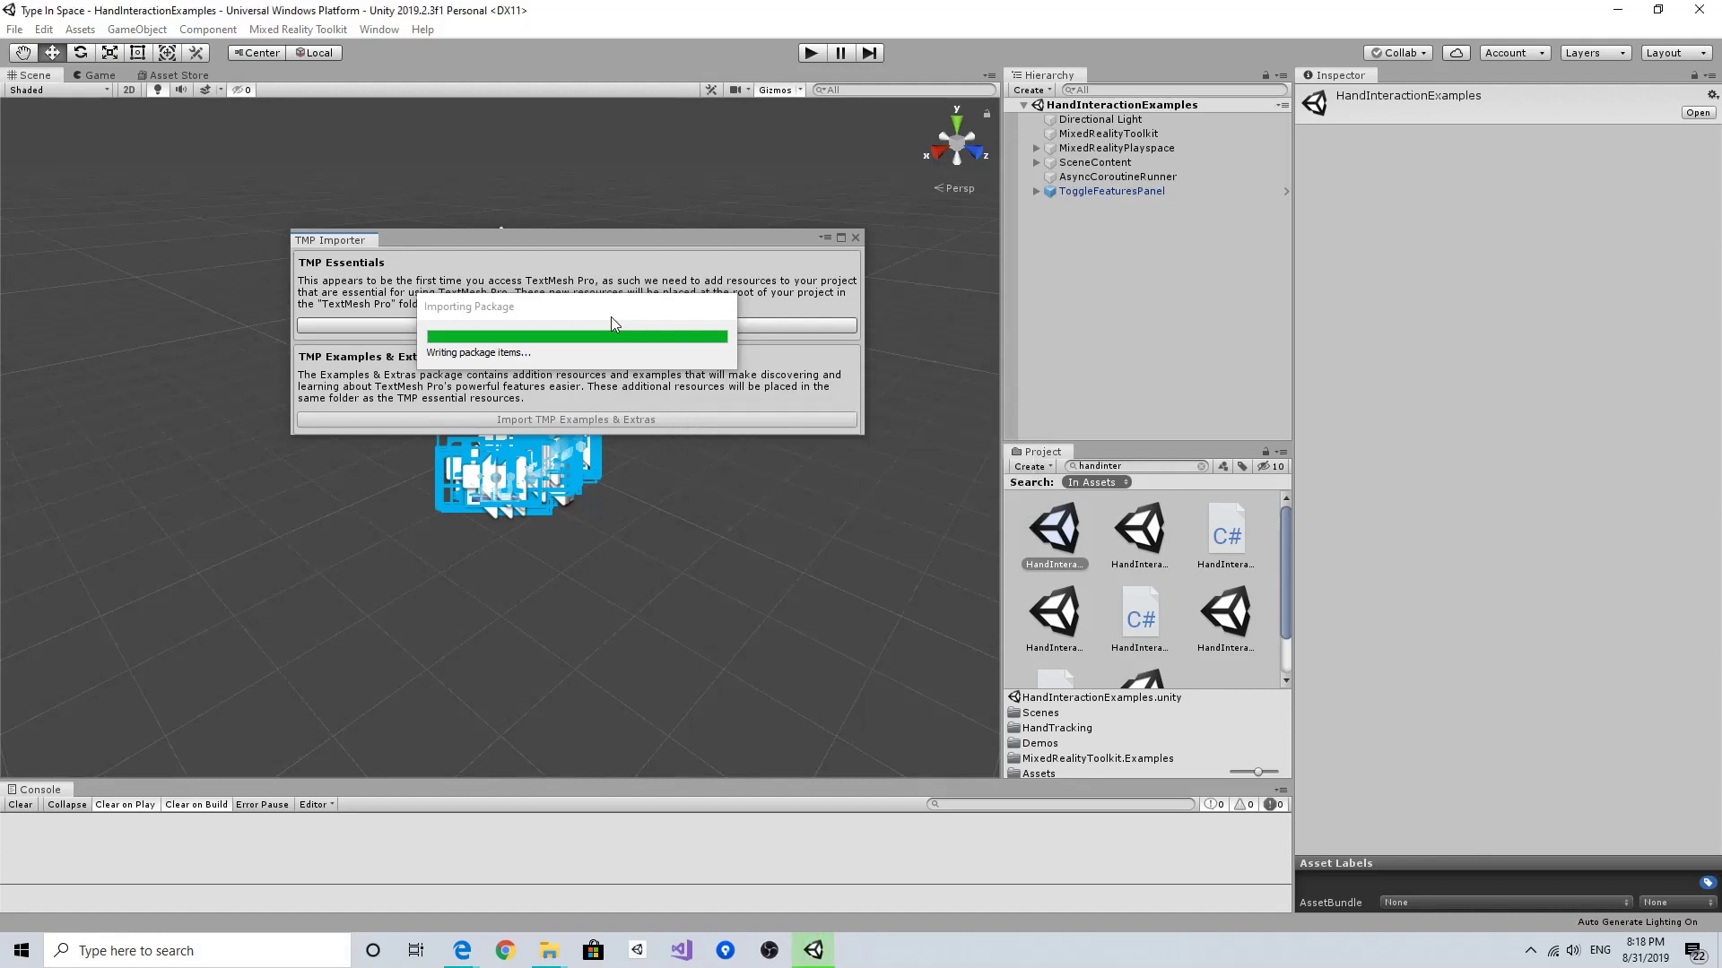
left_click(855, 237)
Step: Reload the HandInteractionExamples scene from the asset search results
left_click_drag(488, 409, 669, 464, "alt")
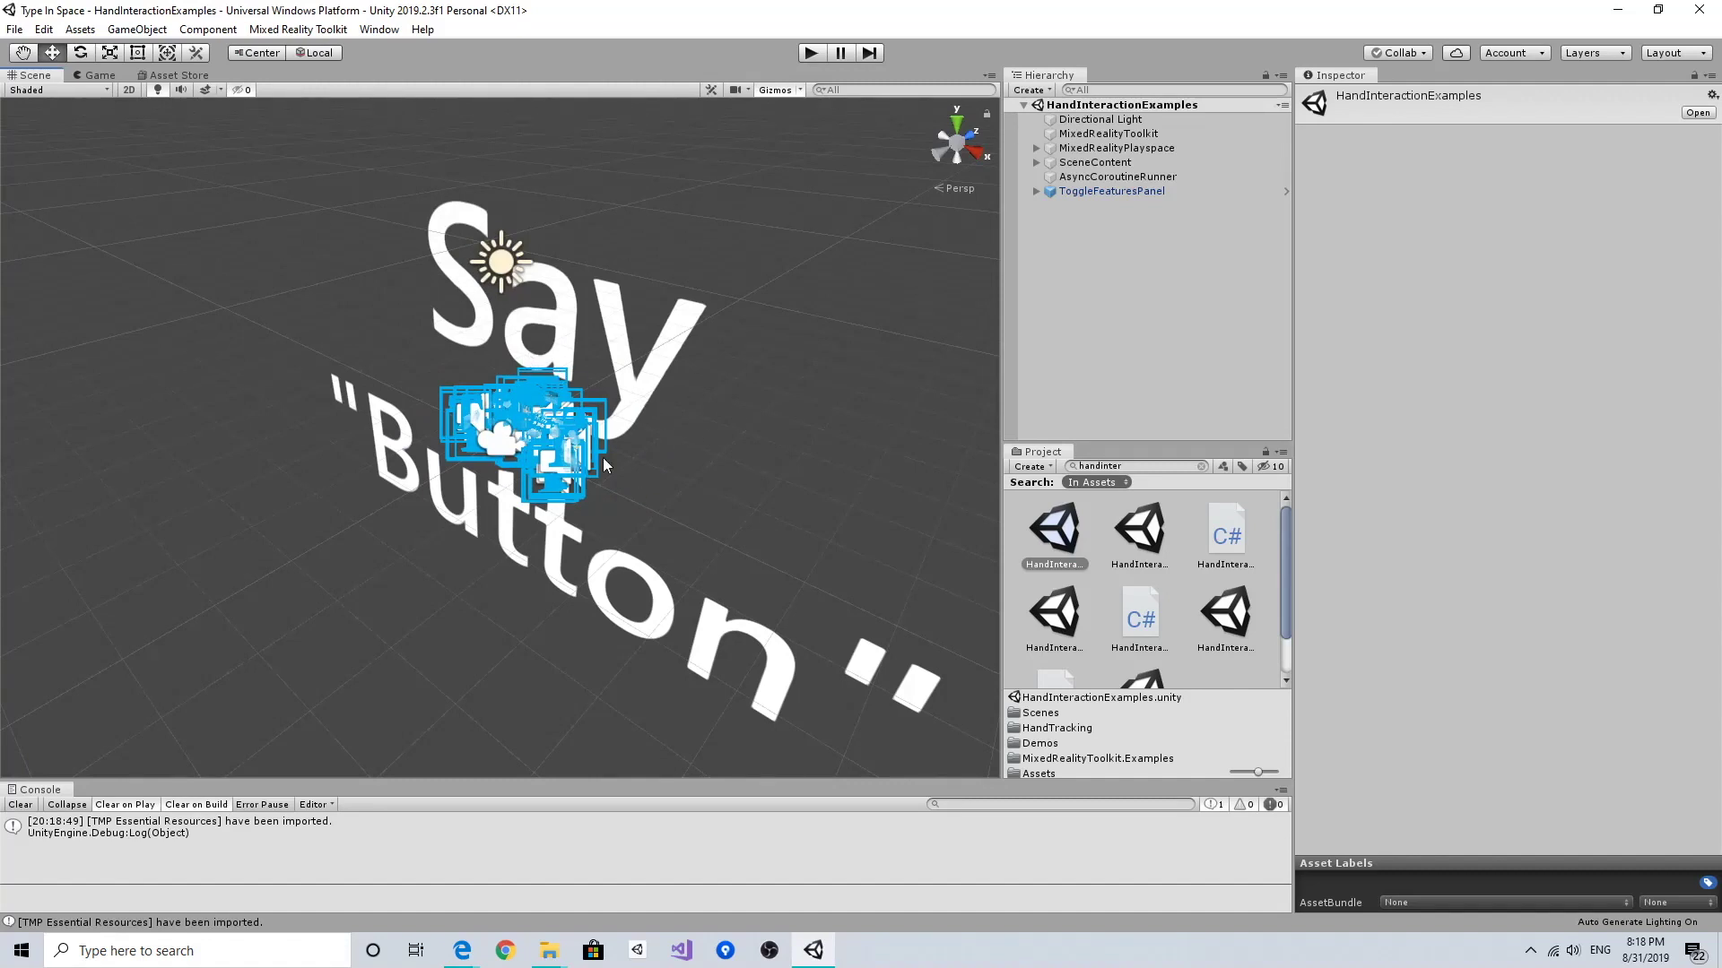
double_click(1137, 540)
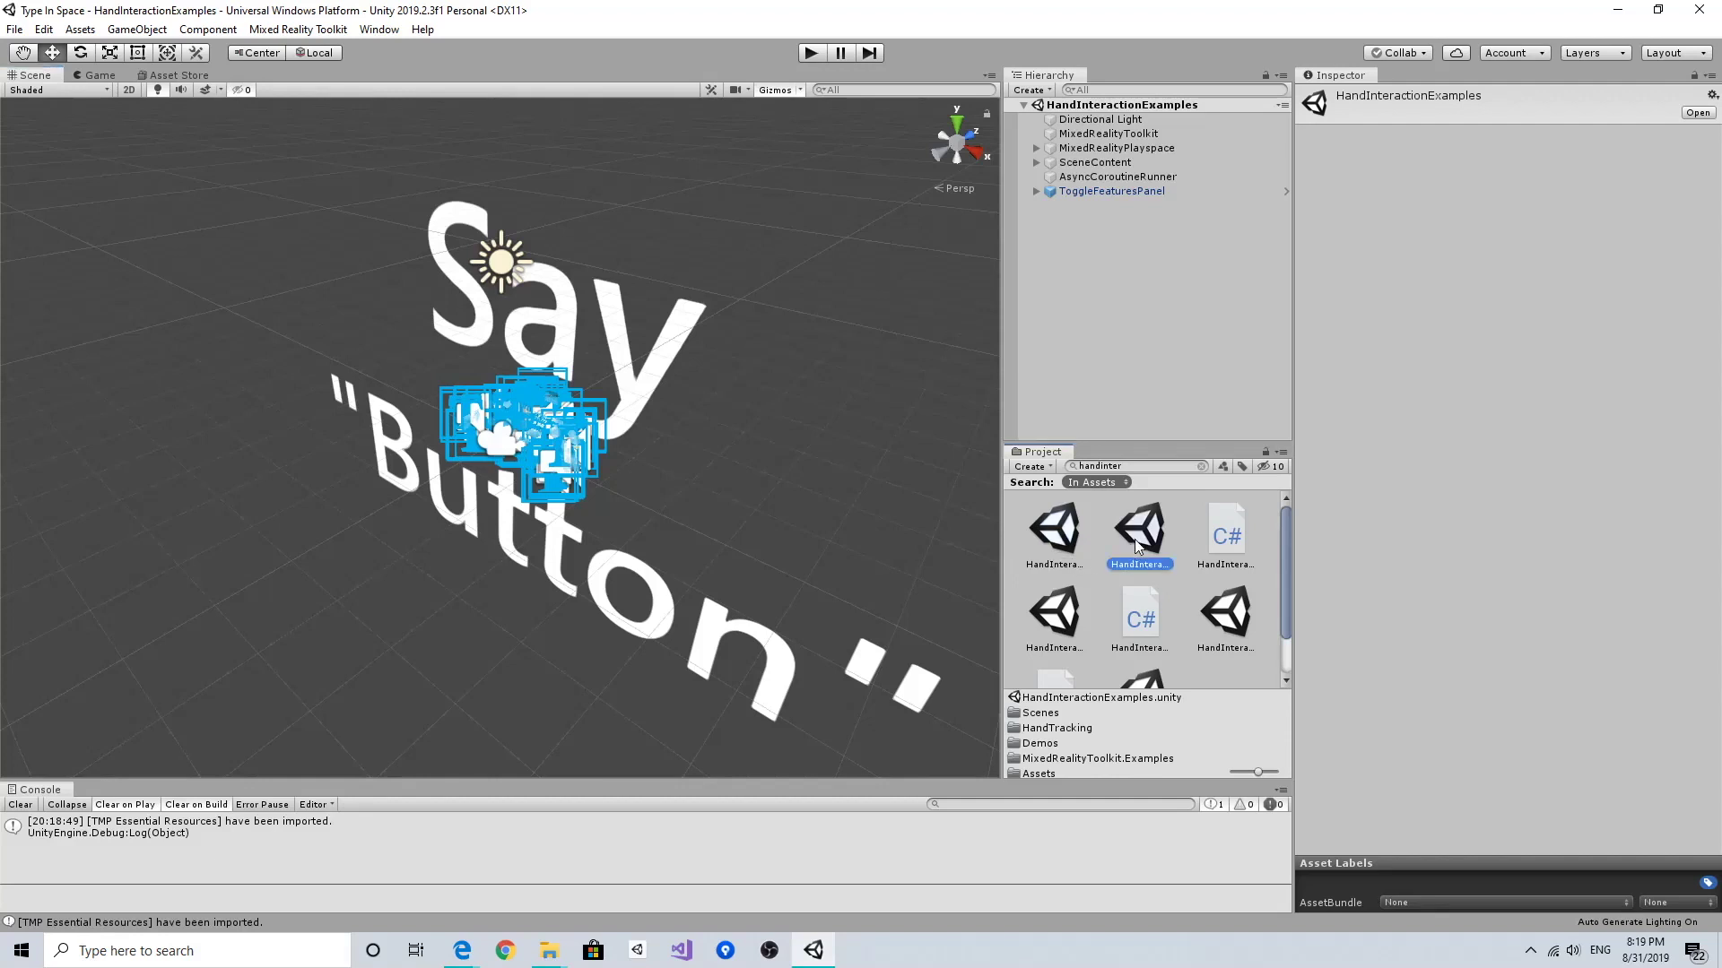
double_click(1054, 535)
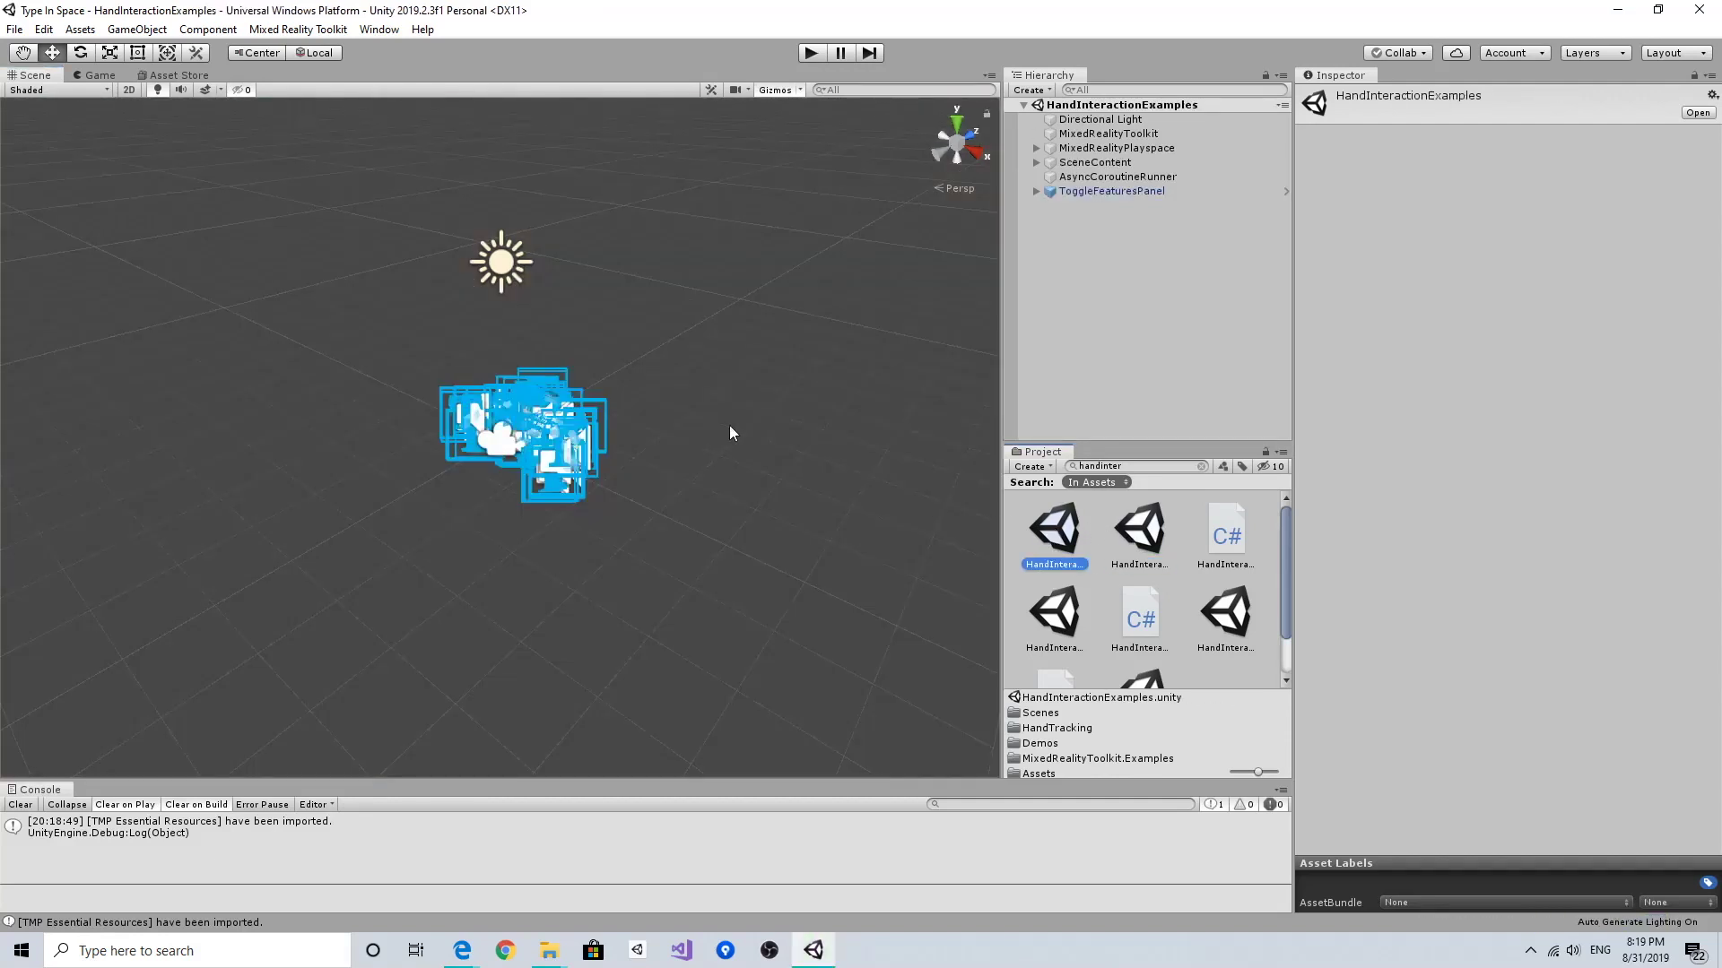
Step: Shrink the 3D gizmo icons to the minimum size so the interaction examples can be inspected in the Scene view
scroll(669, 363, "up", 10)
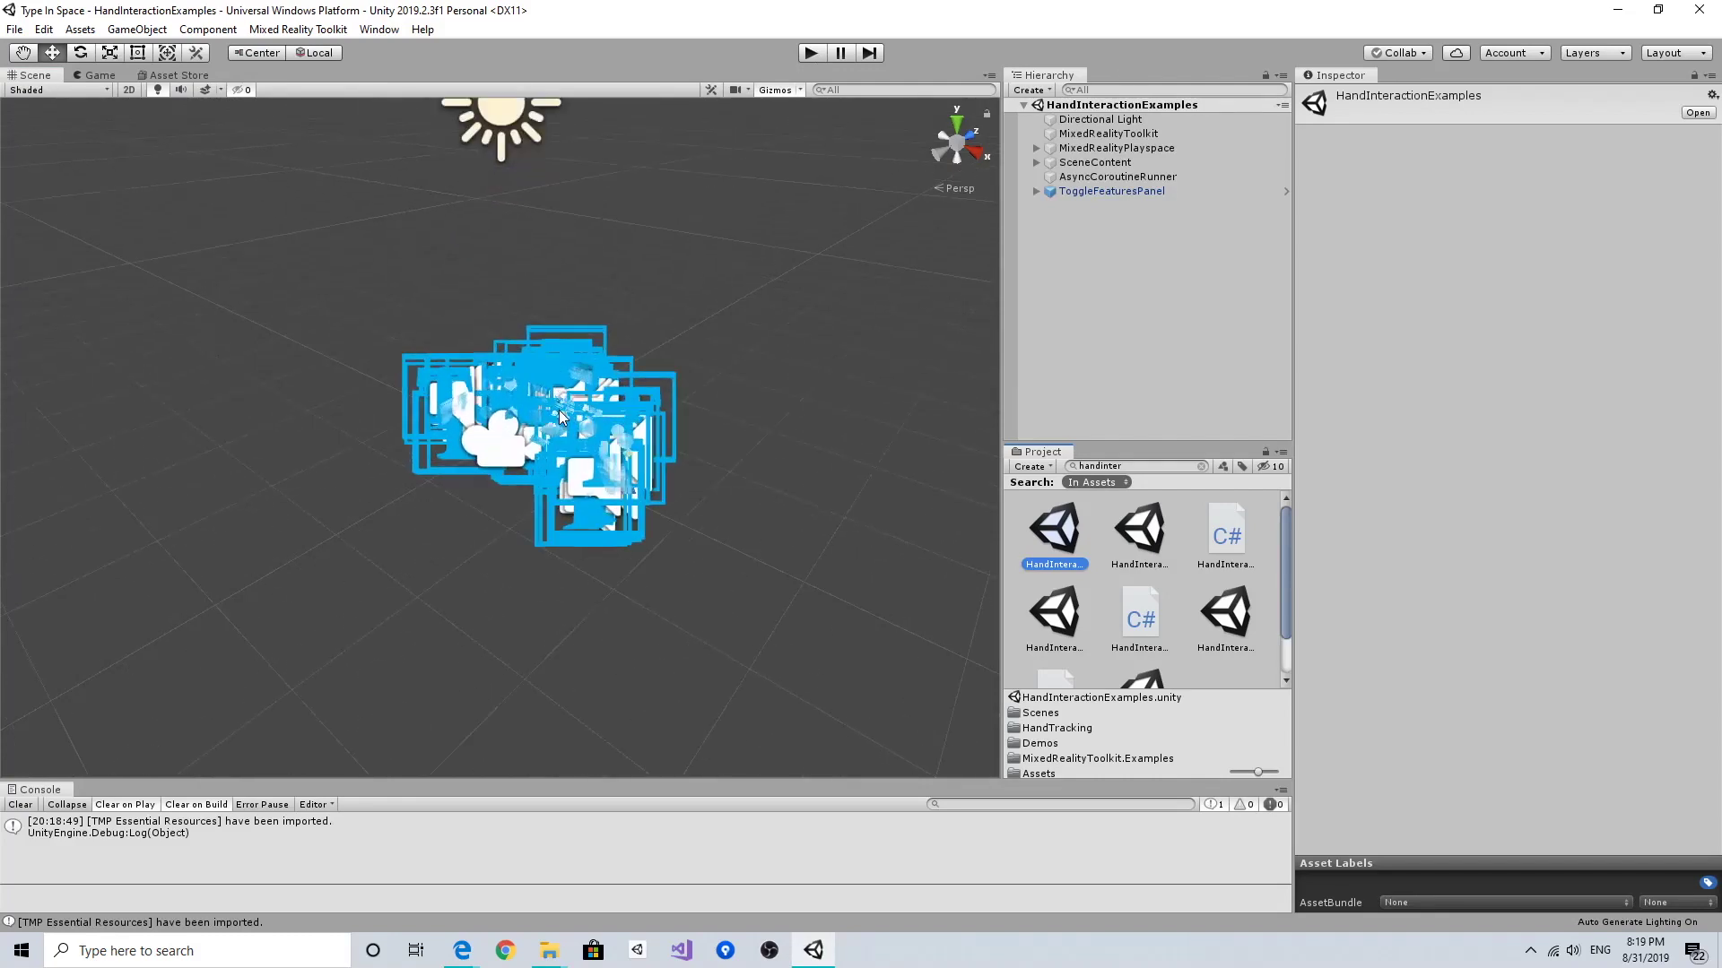
left_click(776, 89)
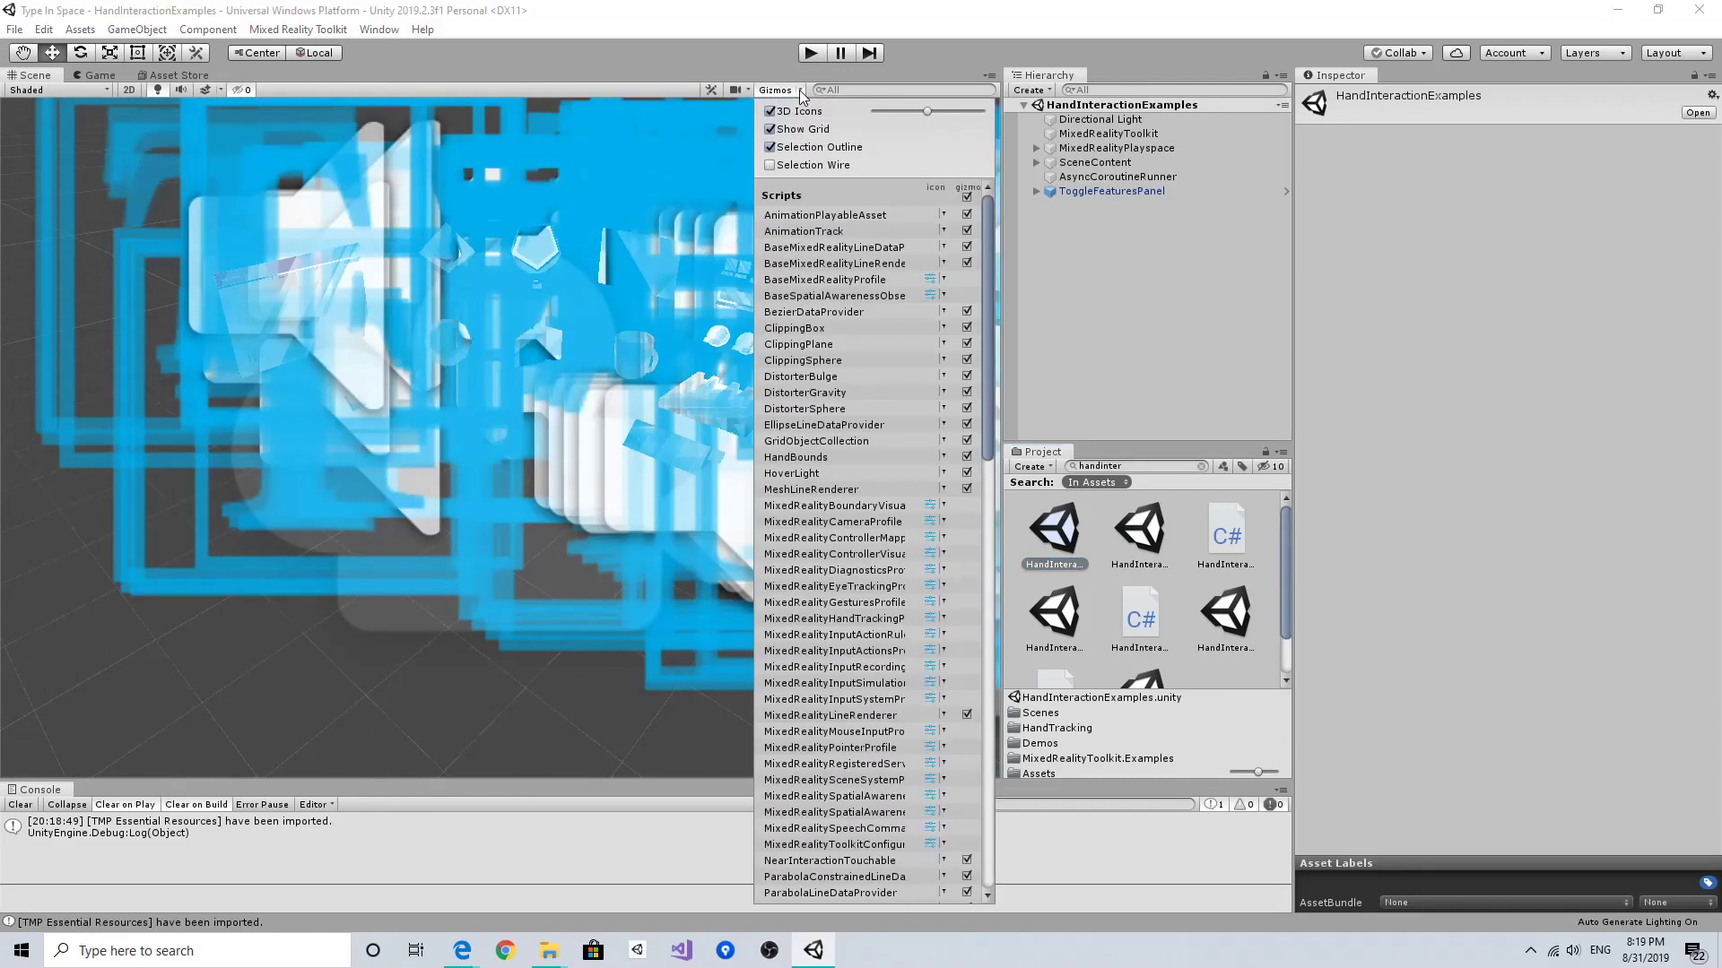
left_click_drag(920, 108, 871, 109)
left_click(423, 370)
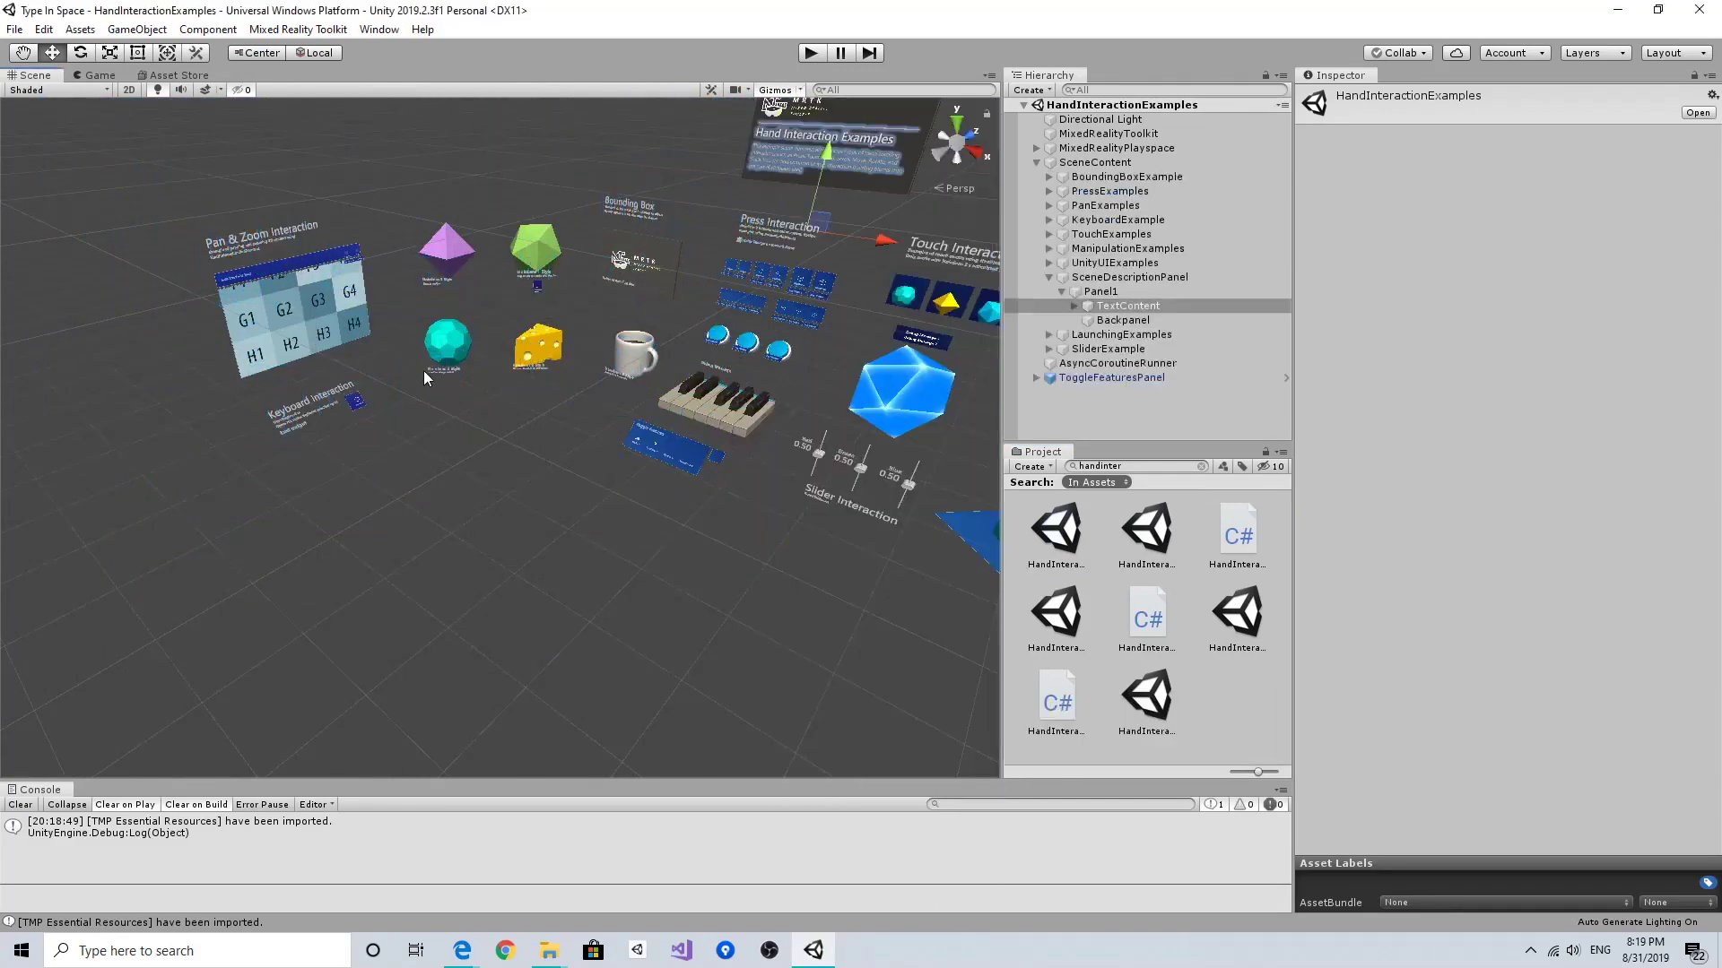
scroll(299, 542, "up", 3)
left_click_drag(300, 542, 628, 573, "alt")
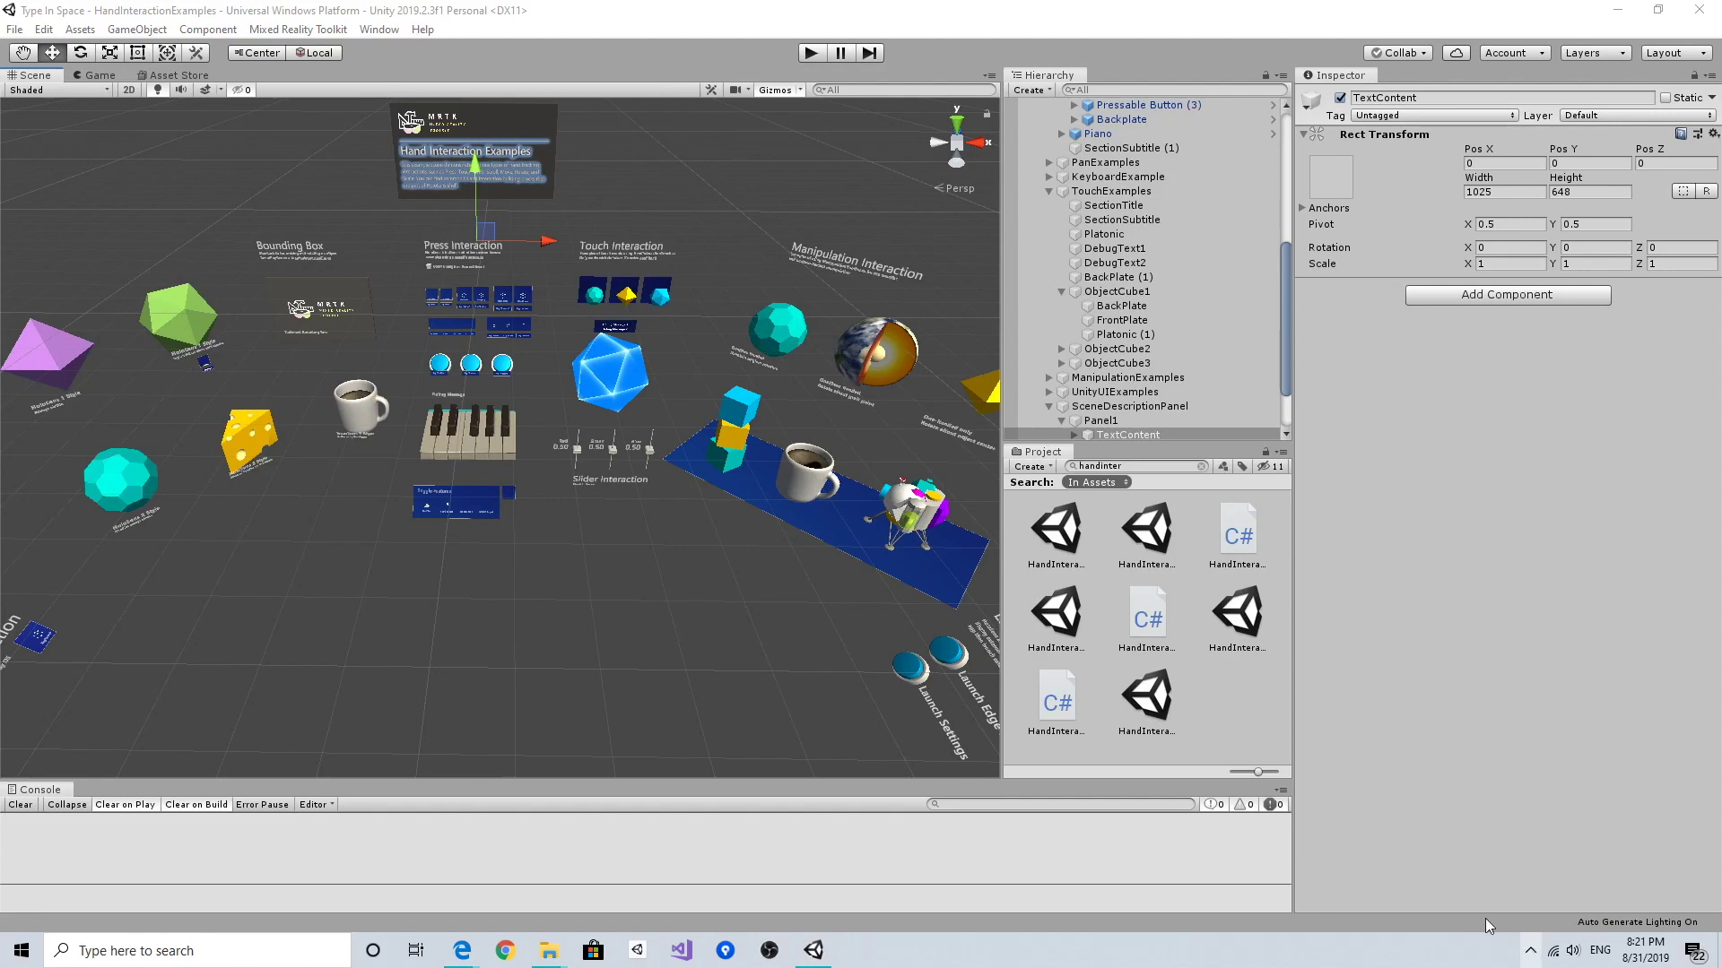
Step: Run the scene in play mode and look around the Bounding Box, Press, Touch, Manipulation and Pan & Zoom examples
left_click(811, 54)
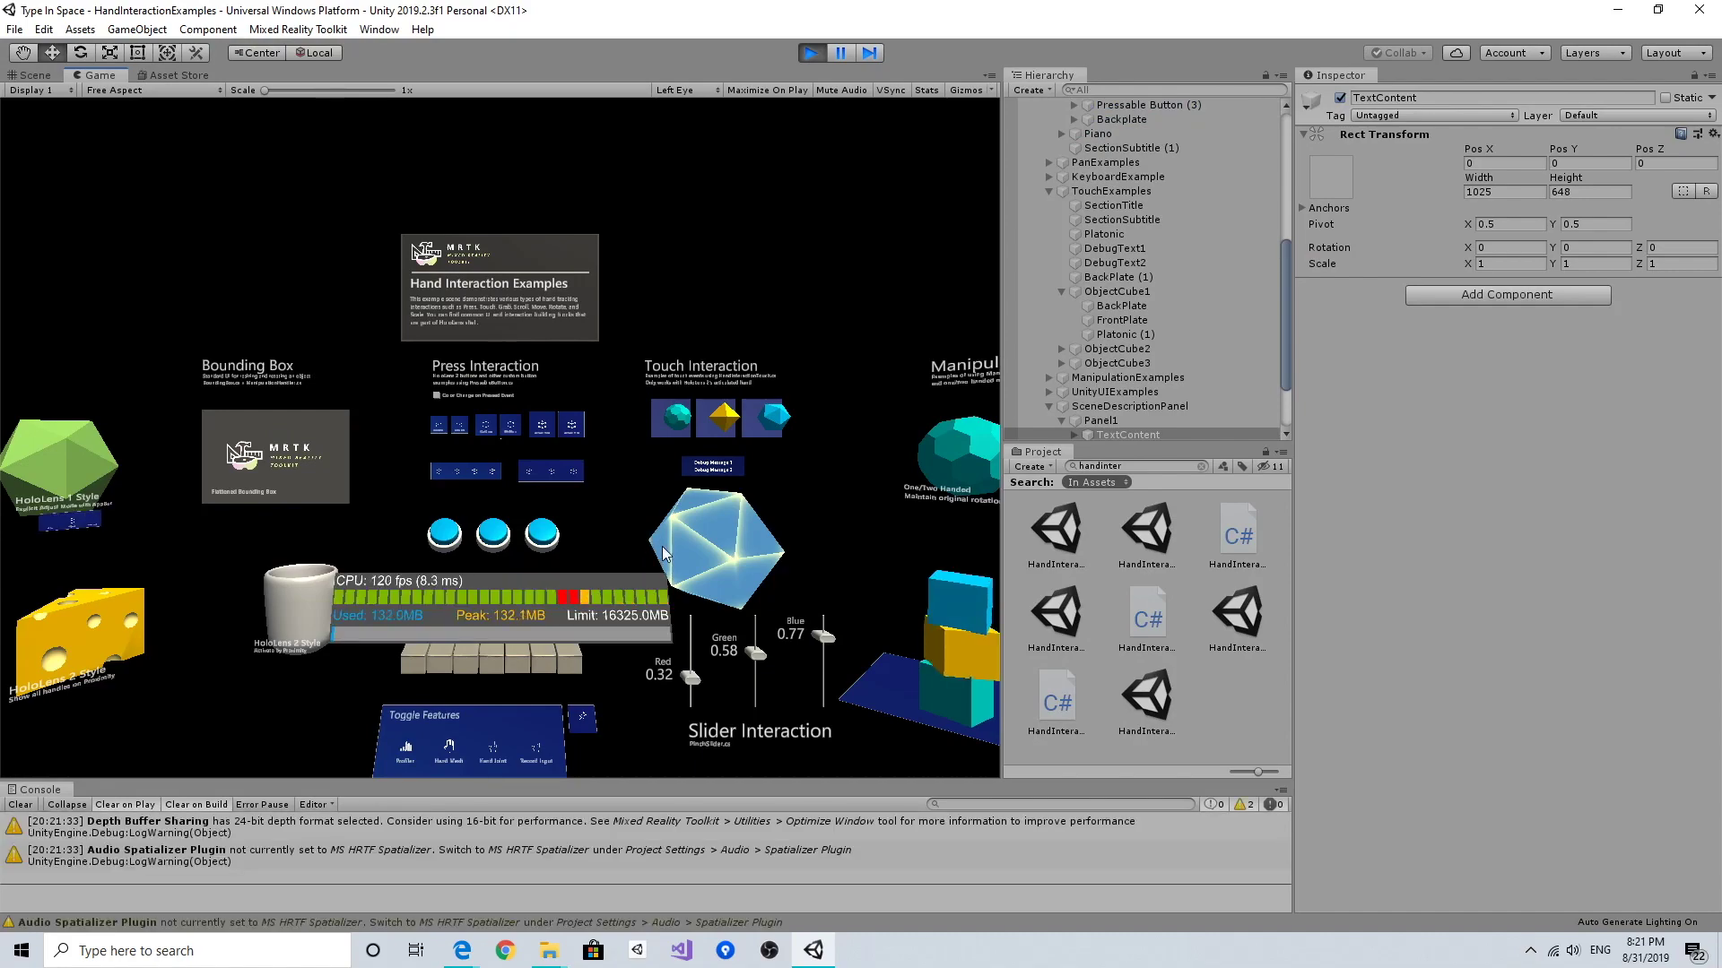
key("a")
key("d")
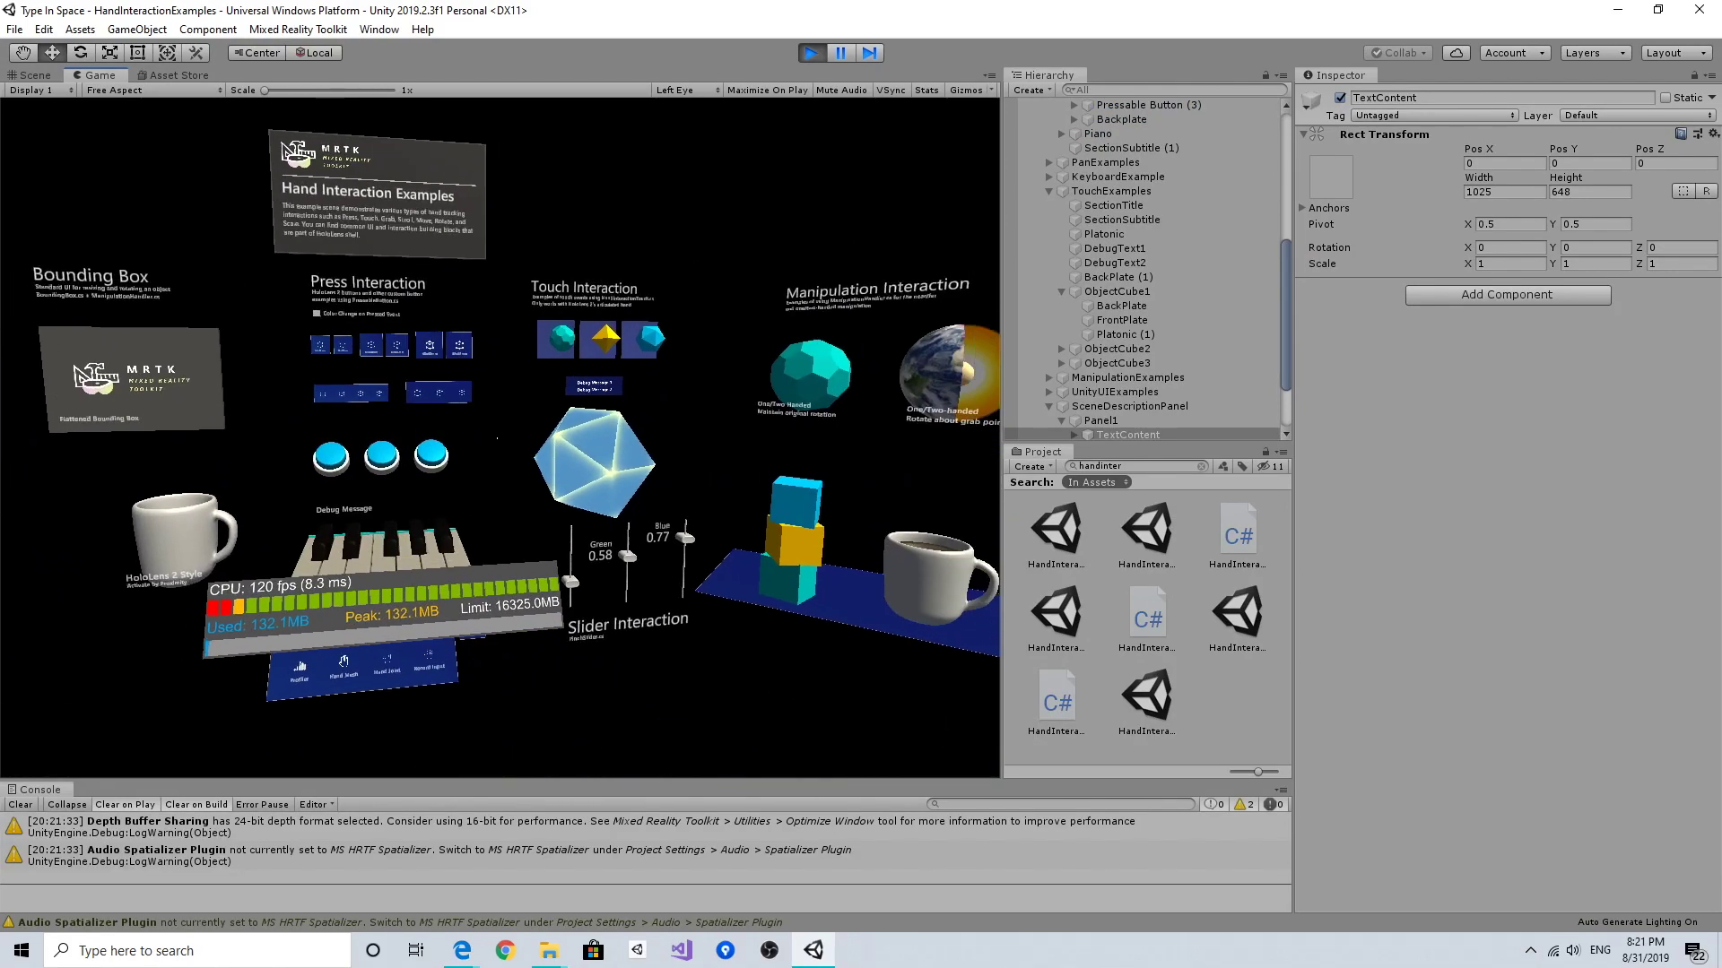
key("a")
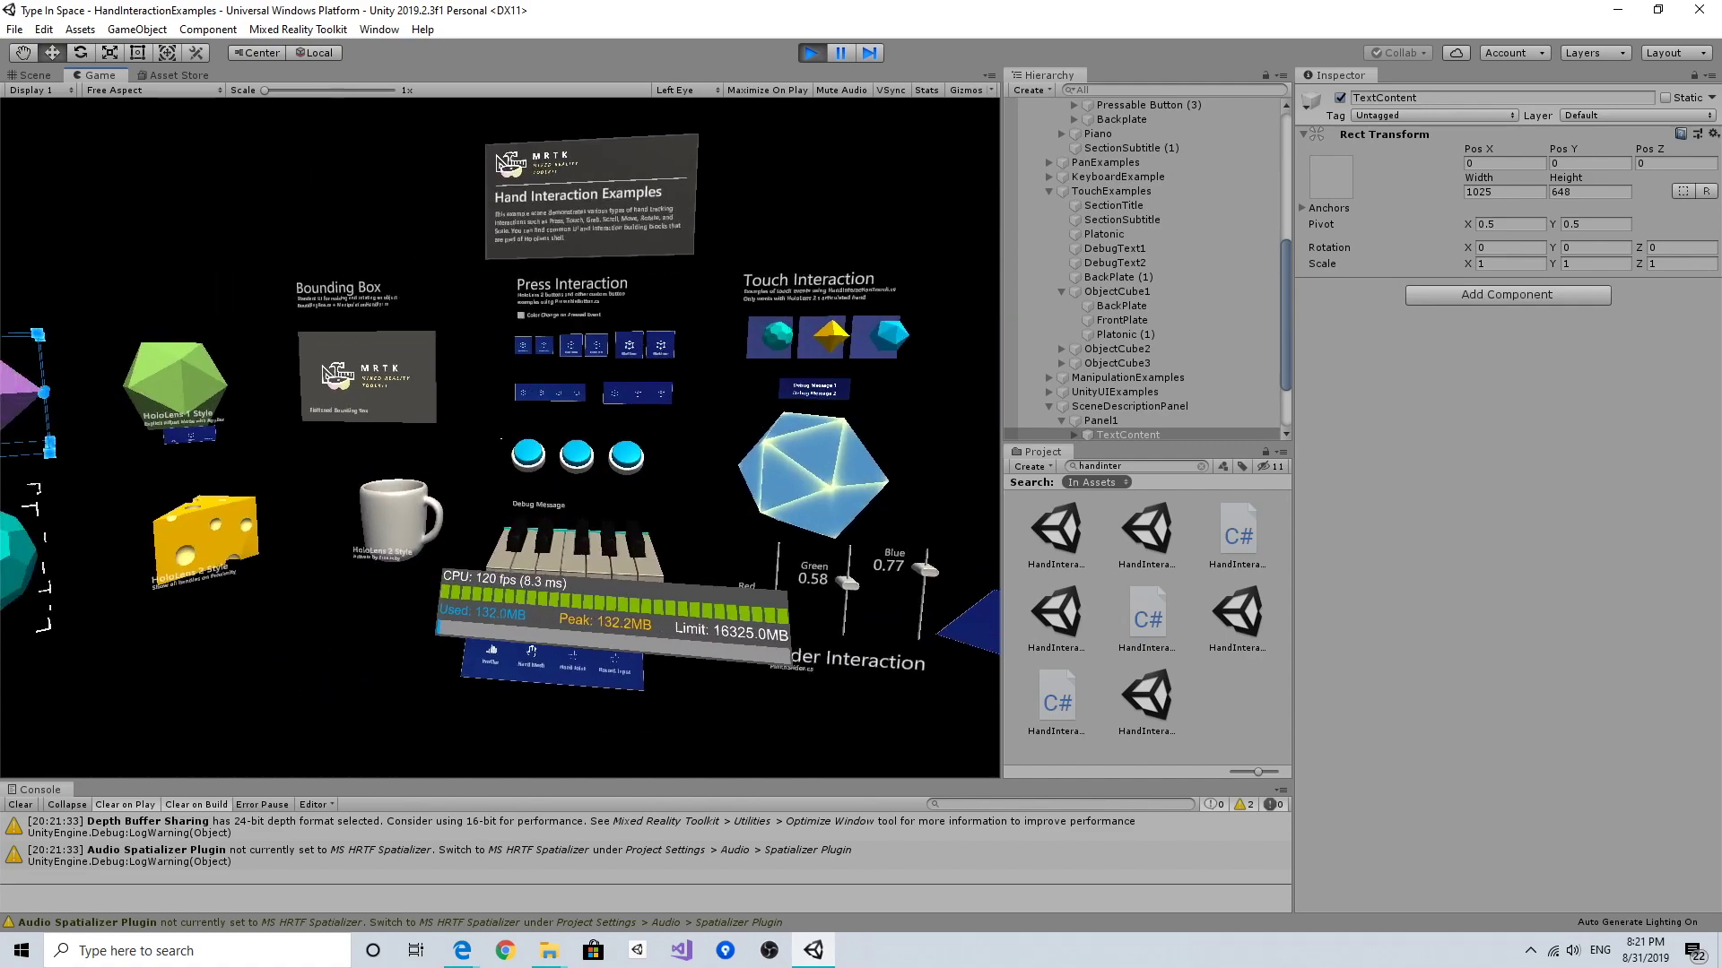
key("a")
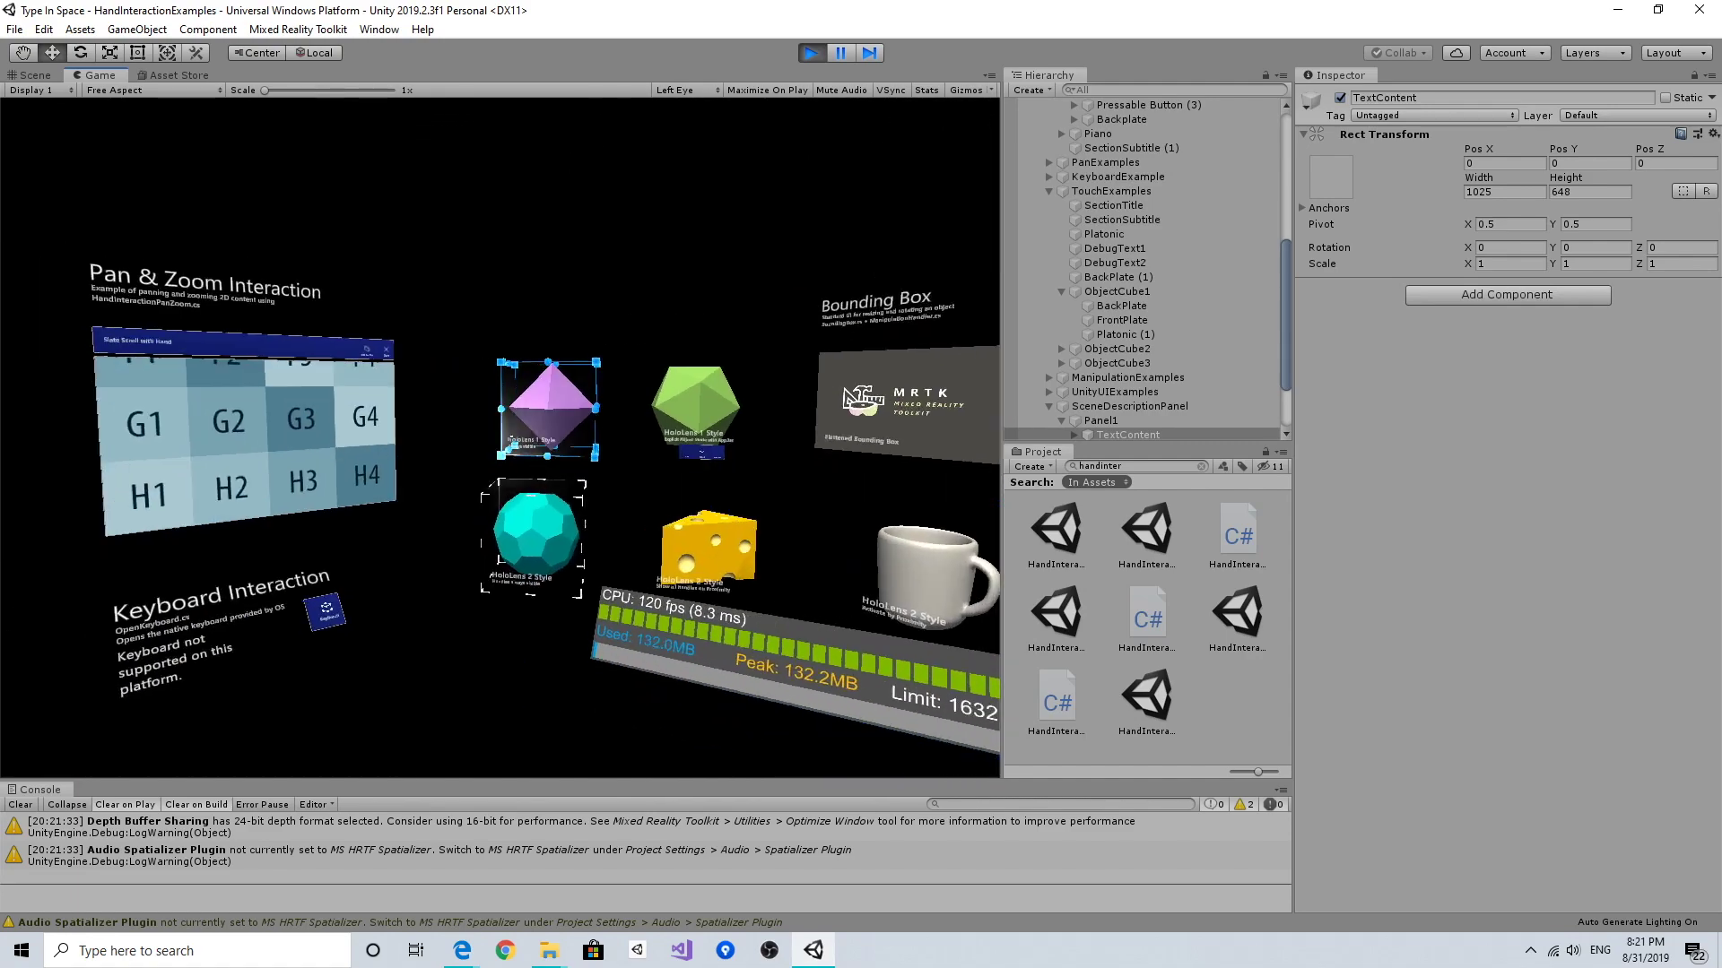
key("d")
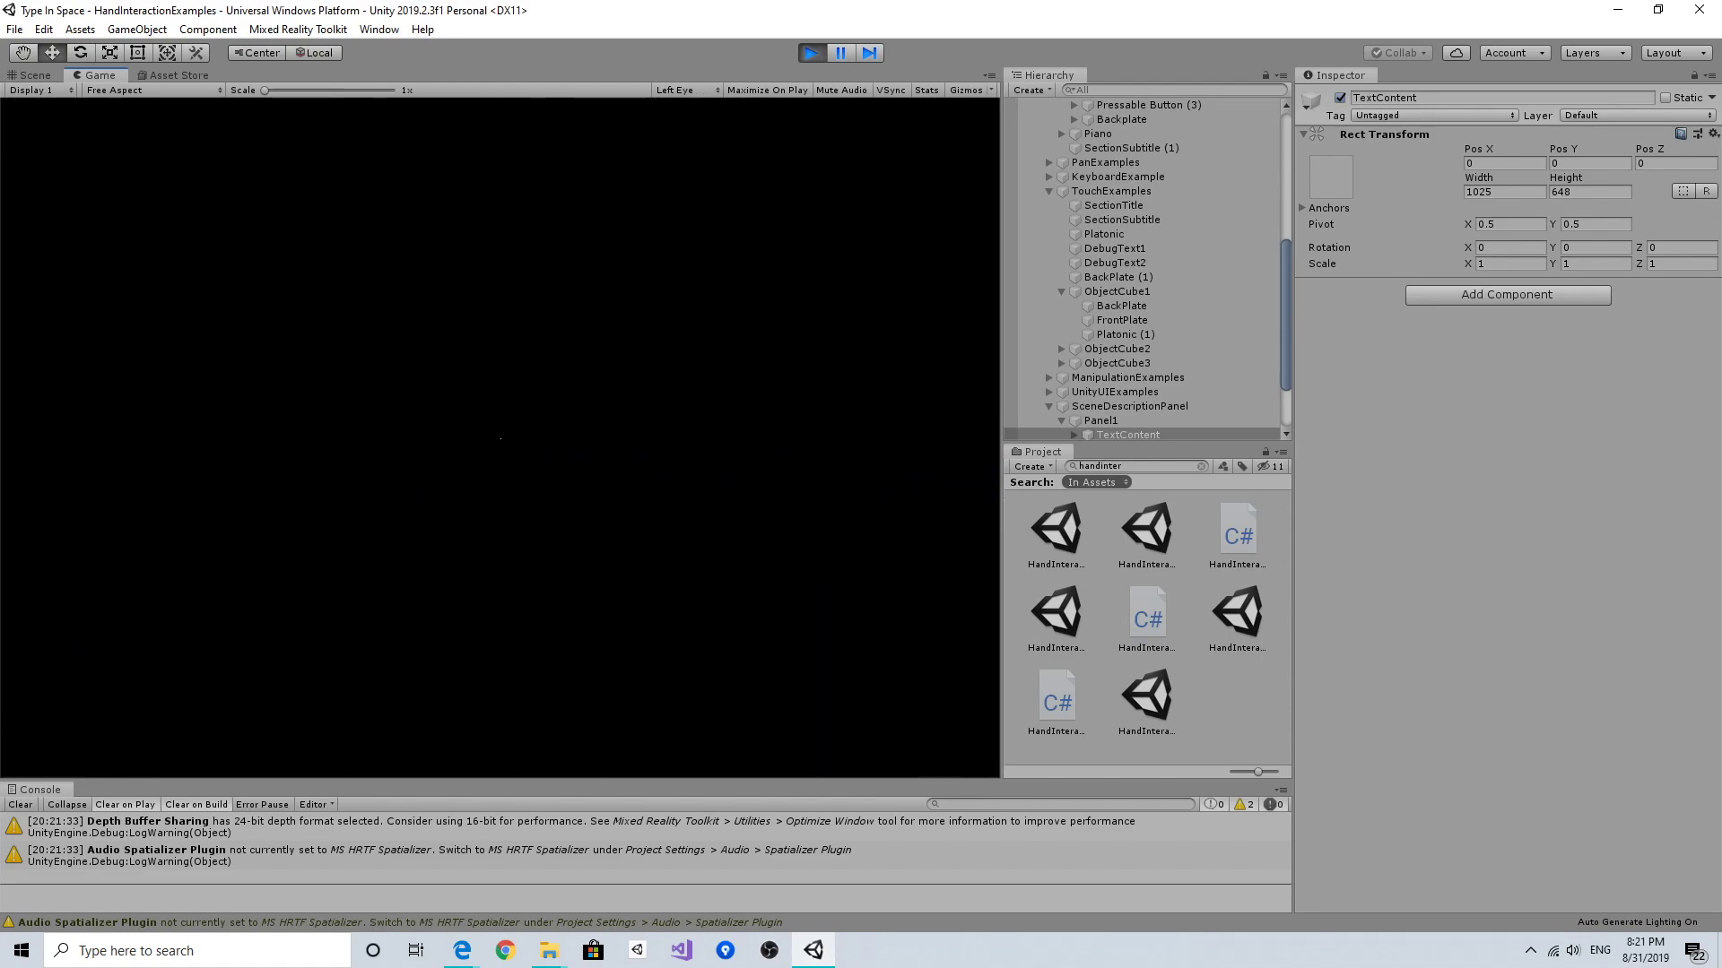
key("w")
key("d")
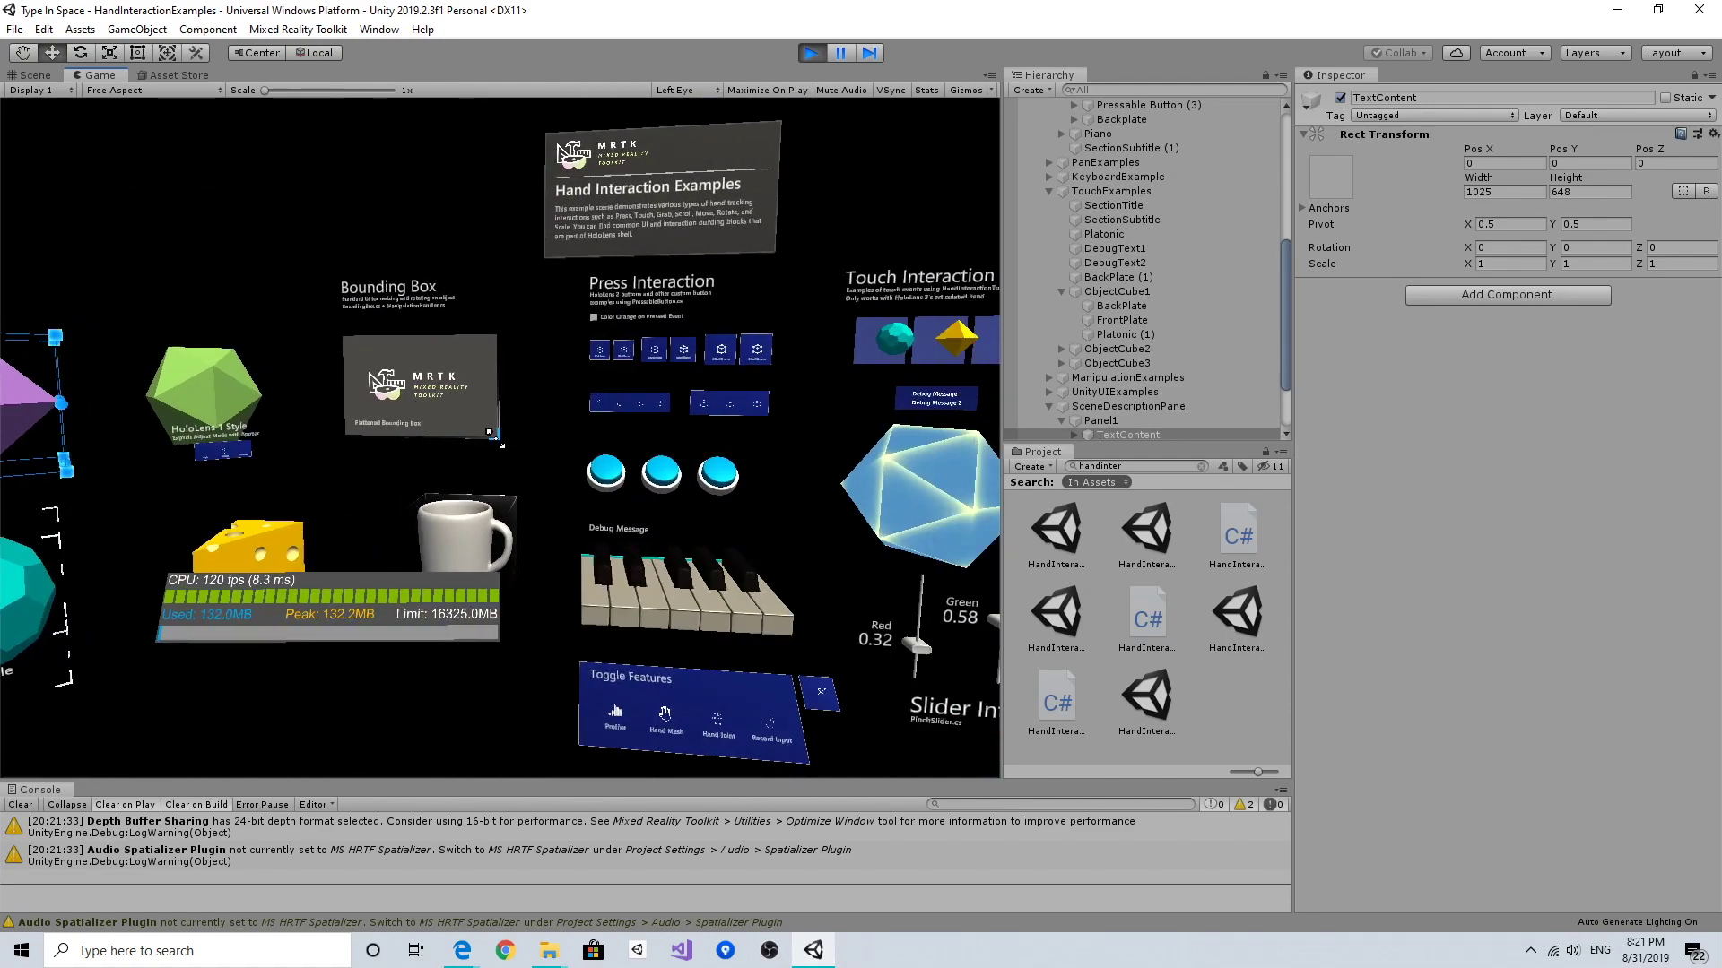
key("a")
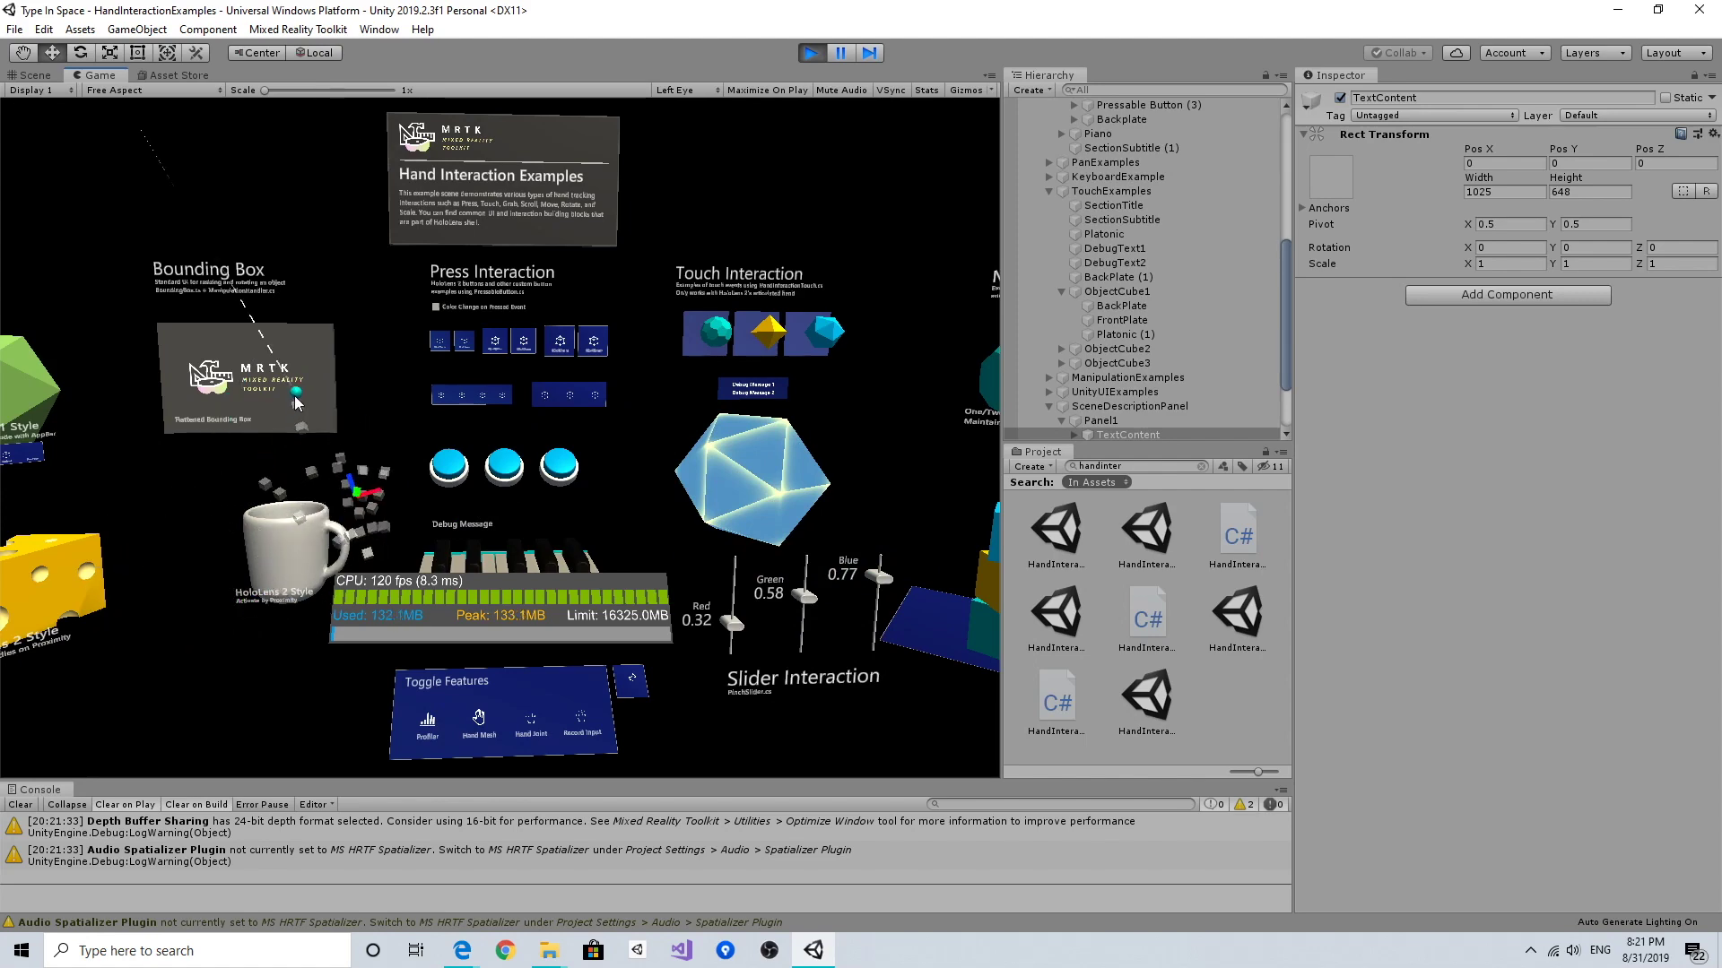
Step: Approach the Press Interaction section and trigger the three-button bar's first button and the second 40x40mm button with the simulated hand
key("w")
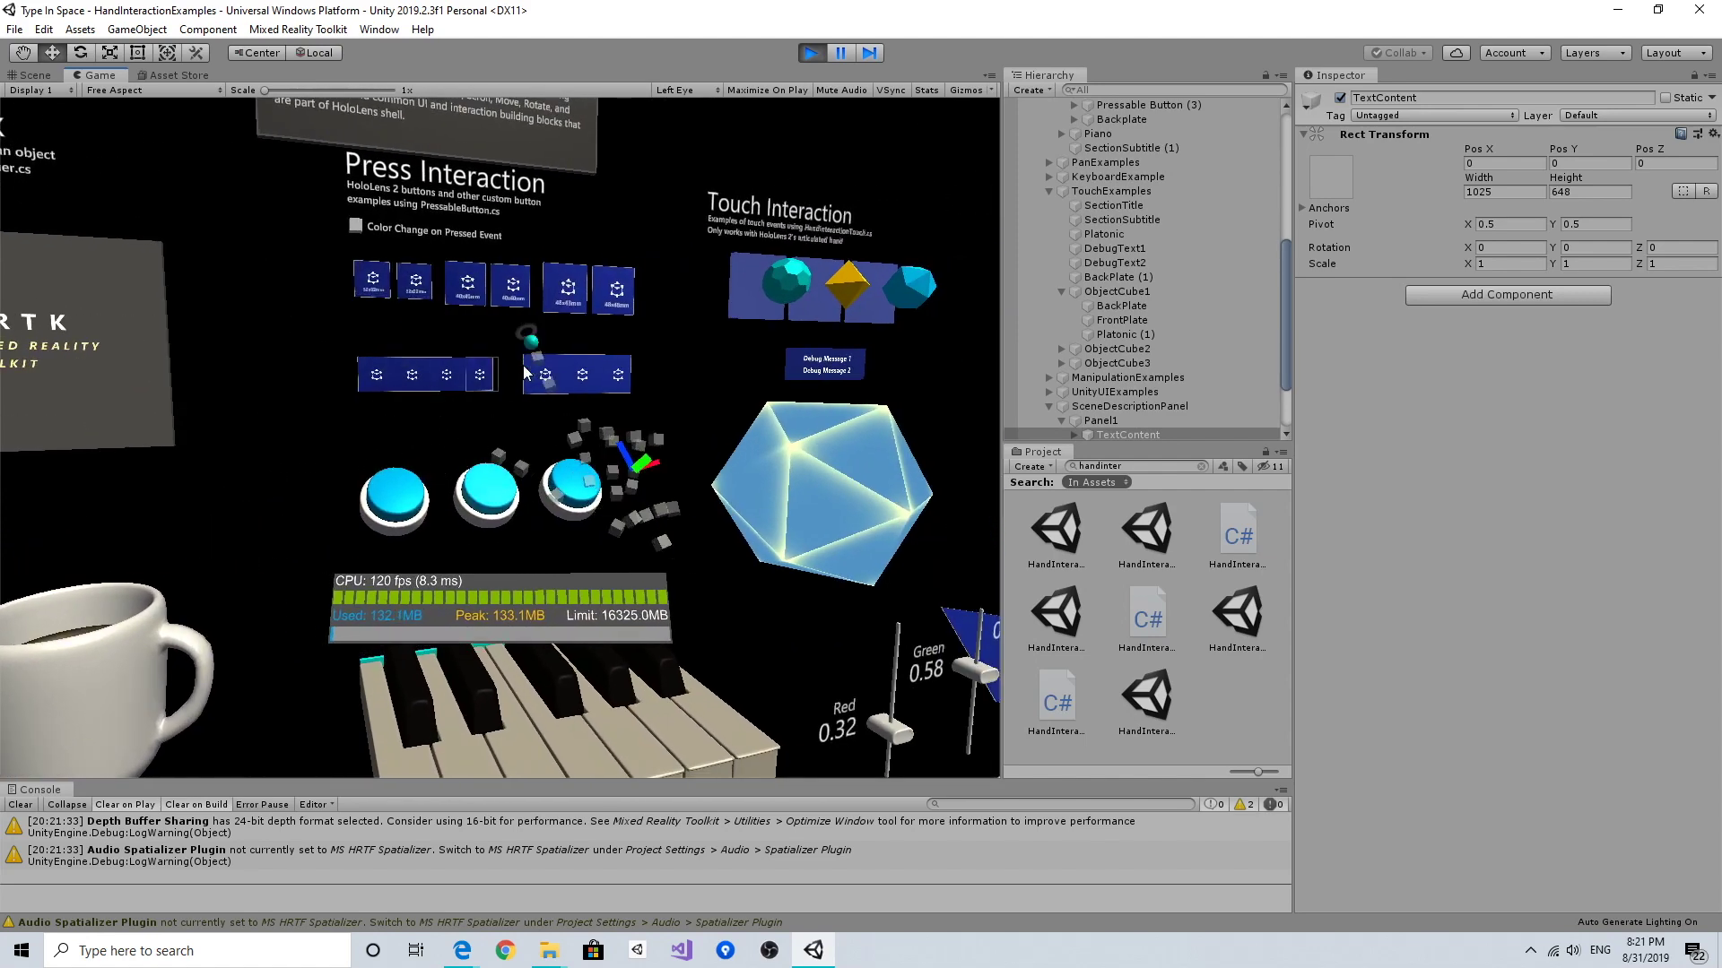
left_click(548, 376)
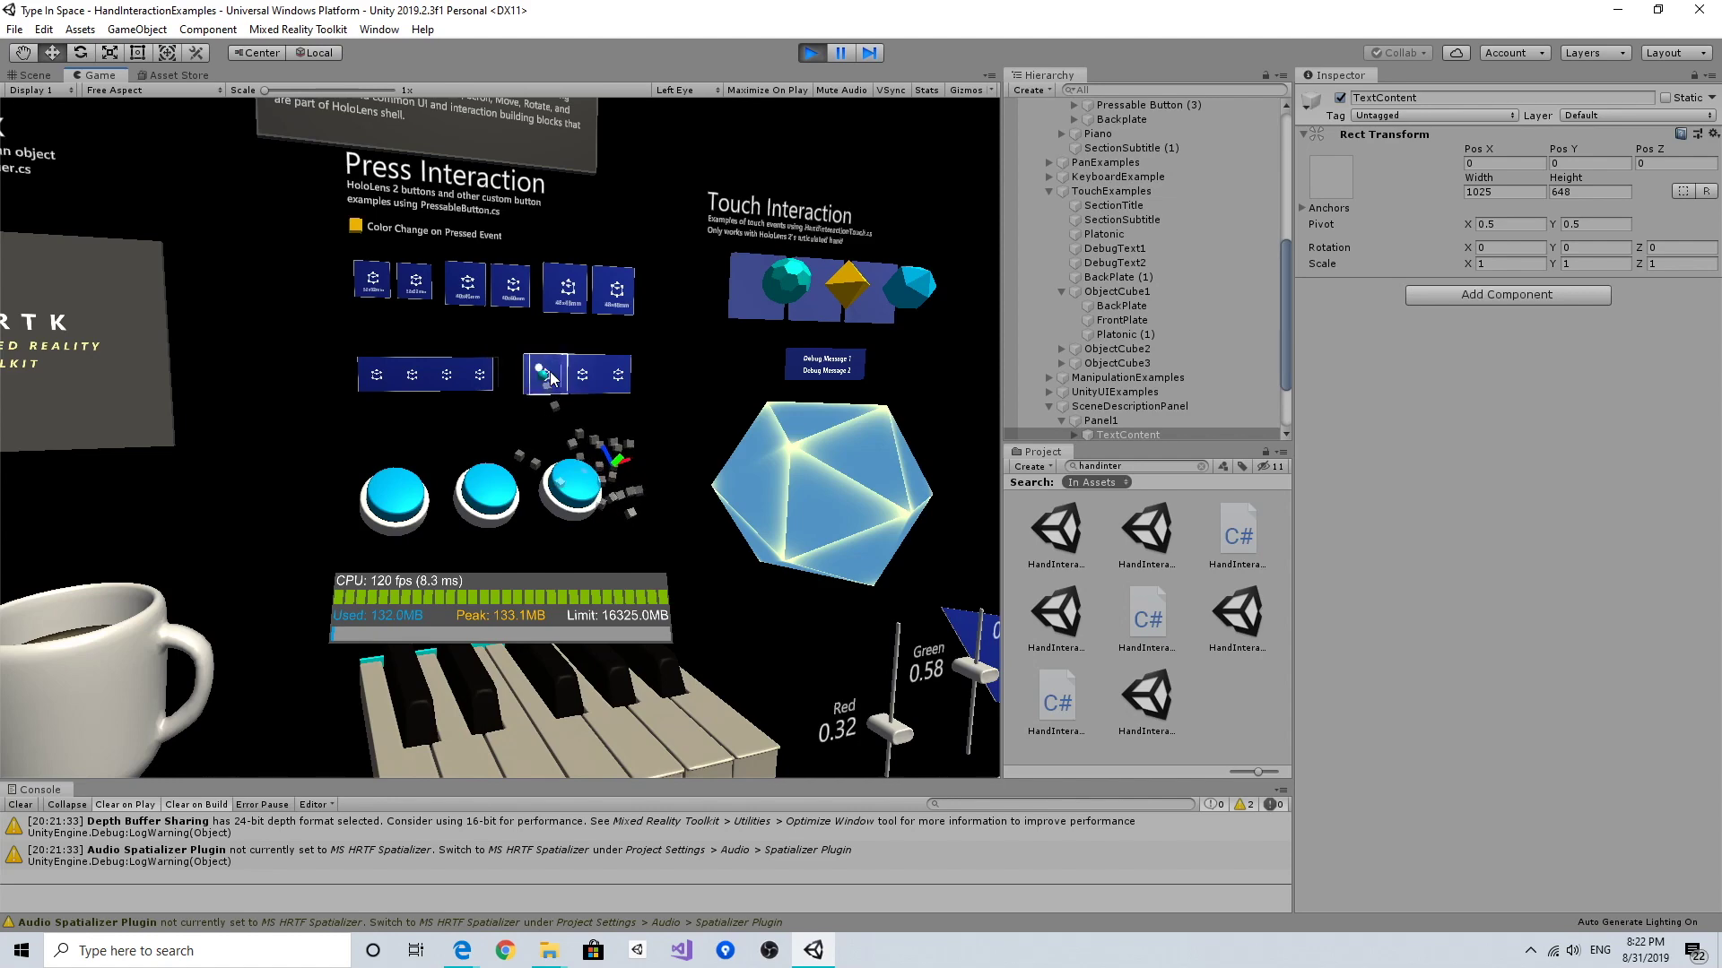
key("w")
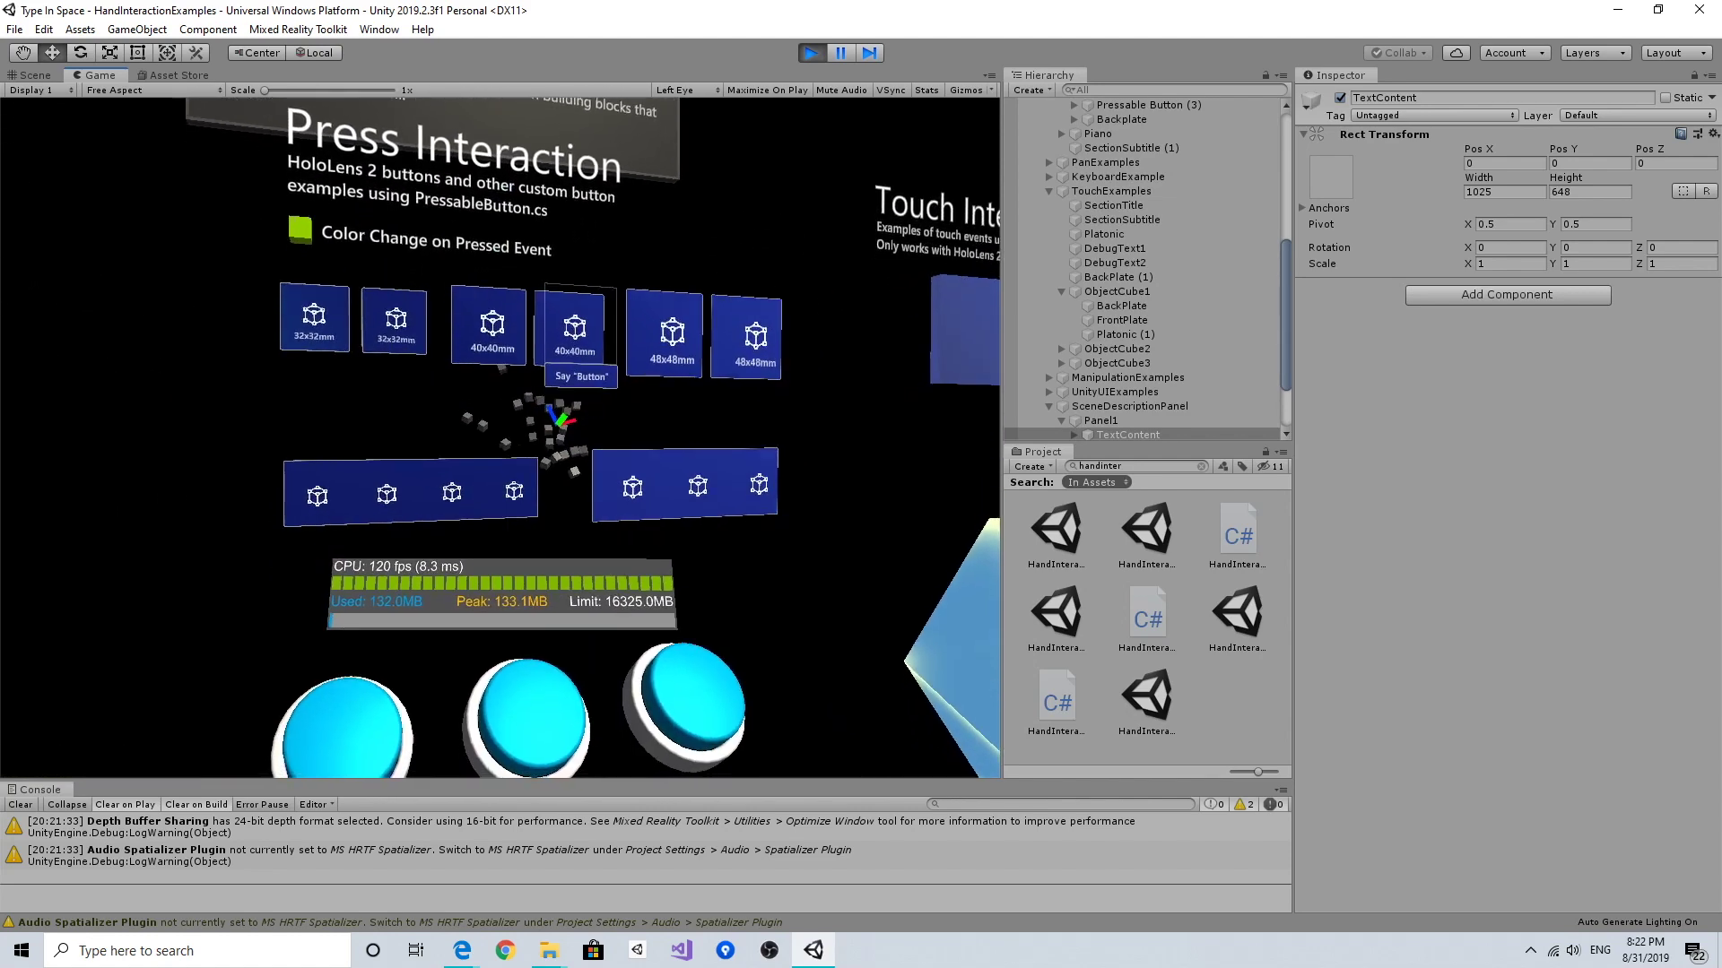
key("s")
key("w")
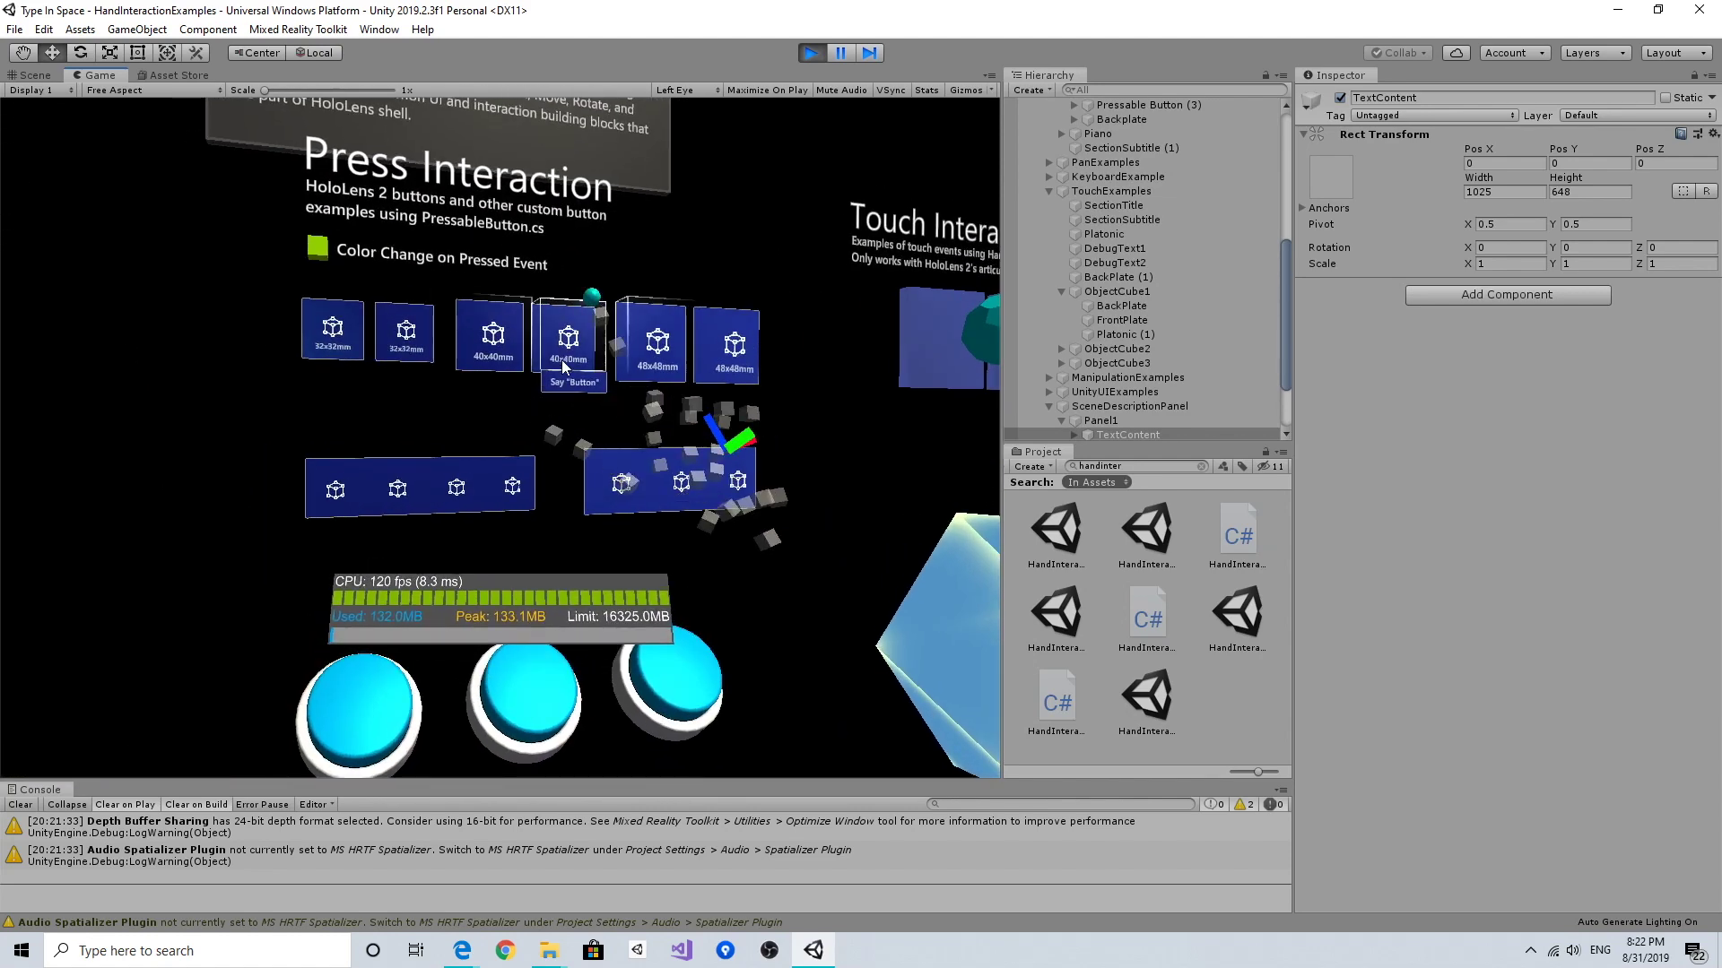
left_click(562, 359)
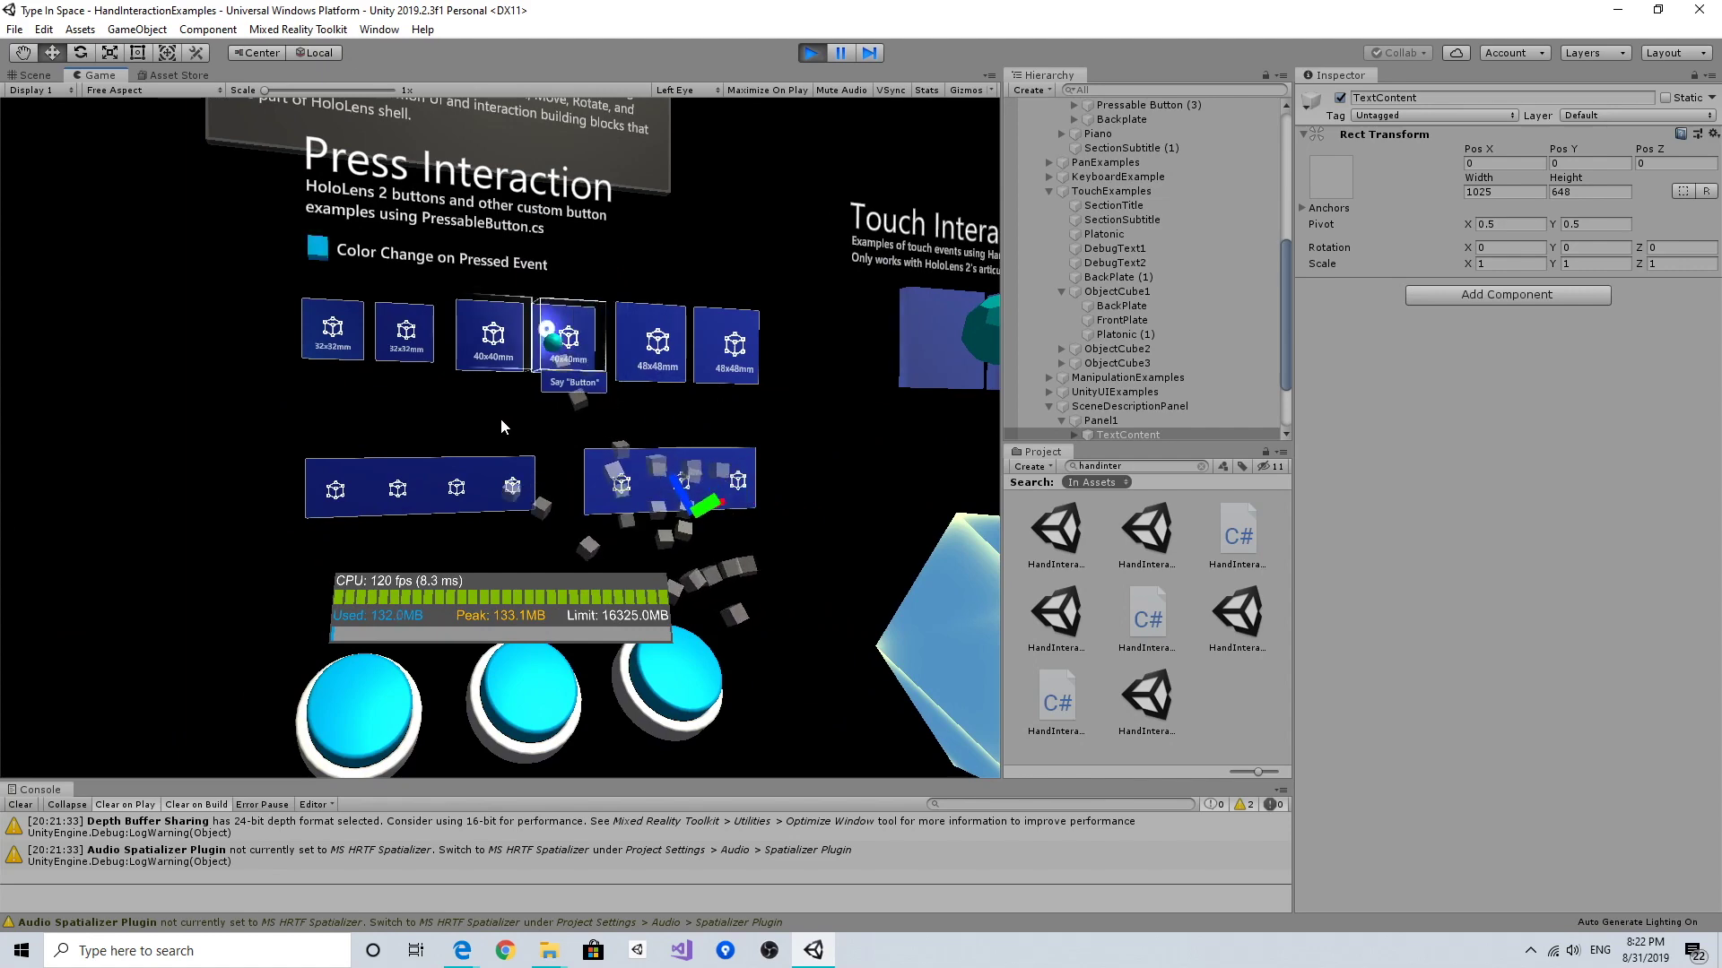
left_click(470, 425)
right_click_drag(470, 423, 459, 442)
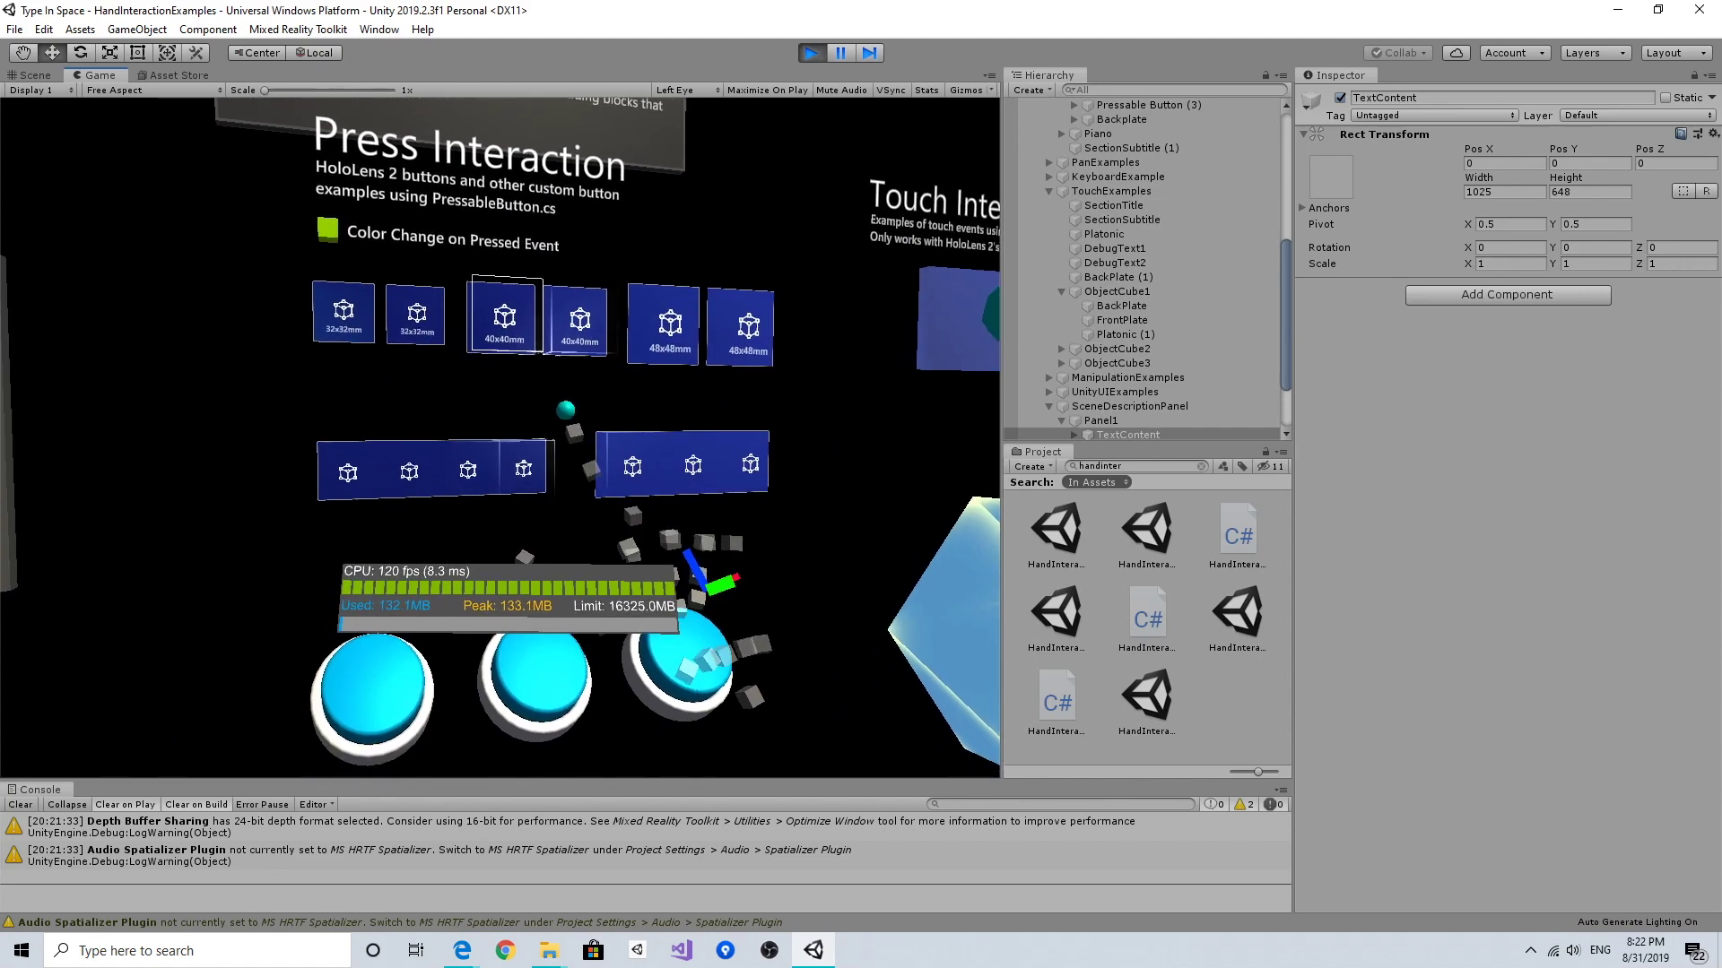
left_click(470, 425)
Step: Go to the coffee mug in the Bounding Box section and pull it away from the other examples with the simulated hand
key("s")
key("a")
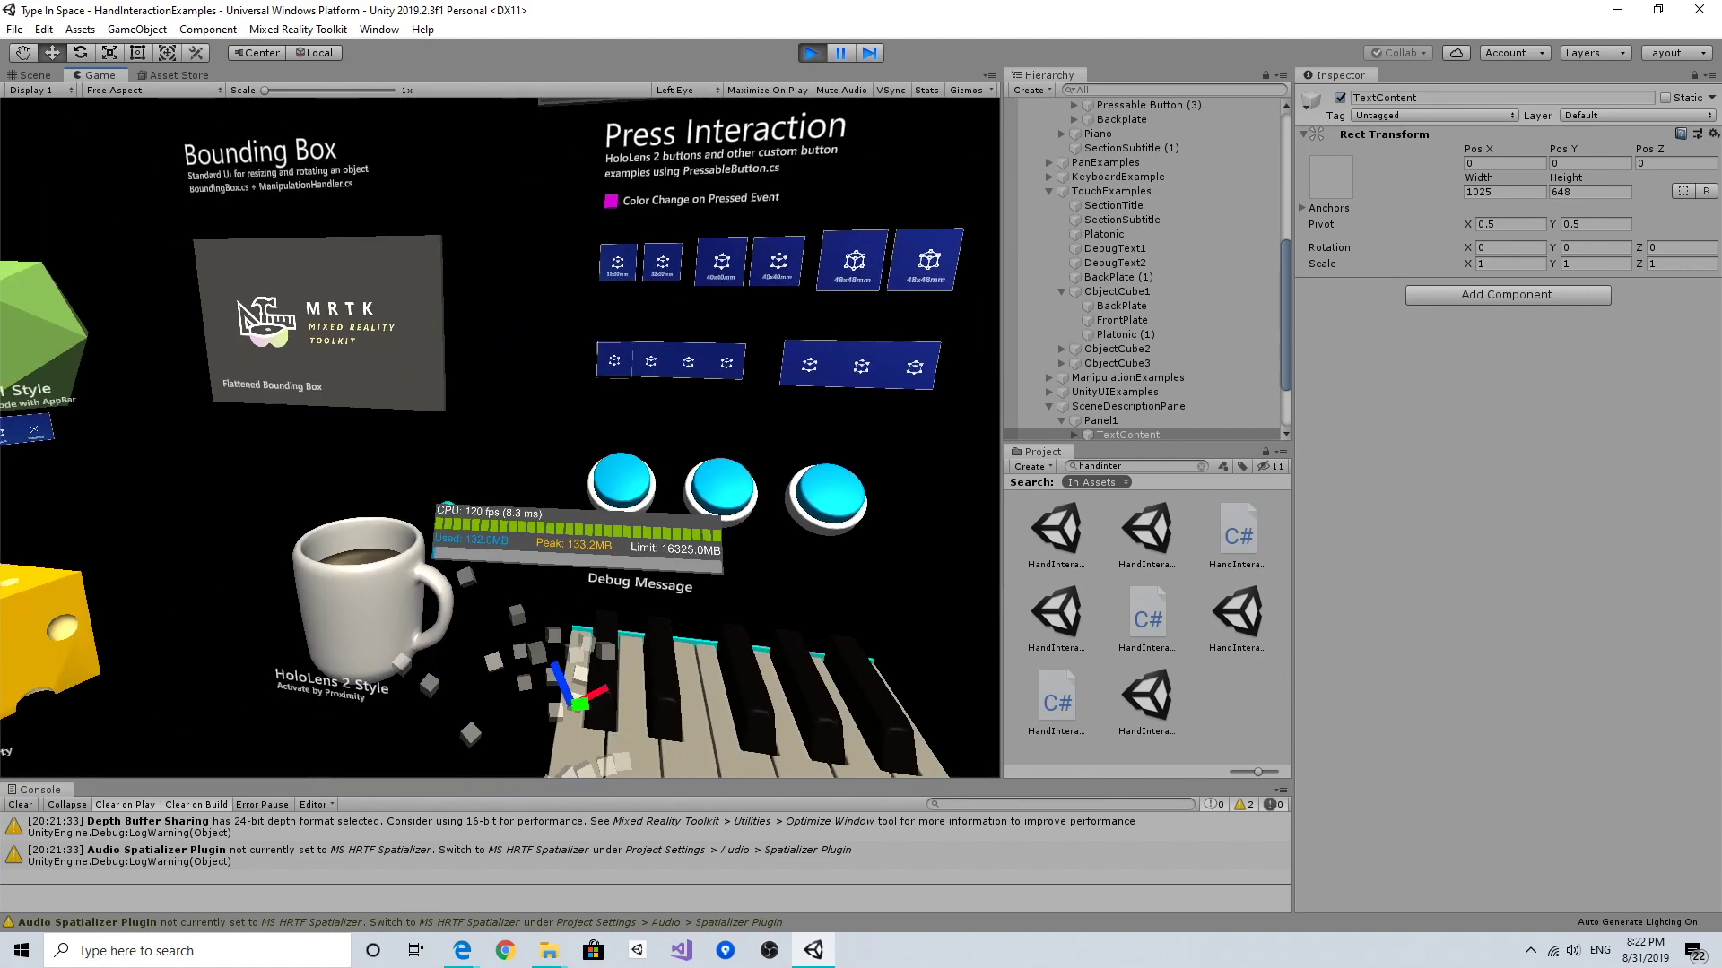
key("w")
key("a")
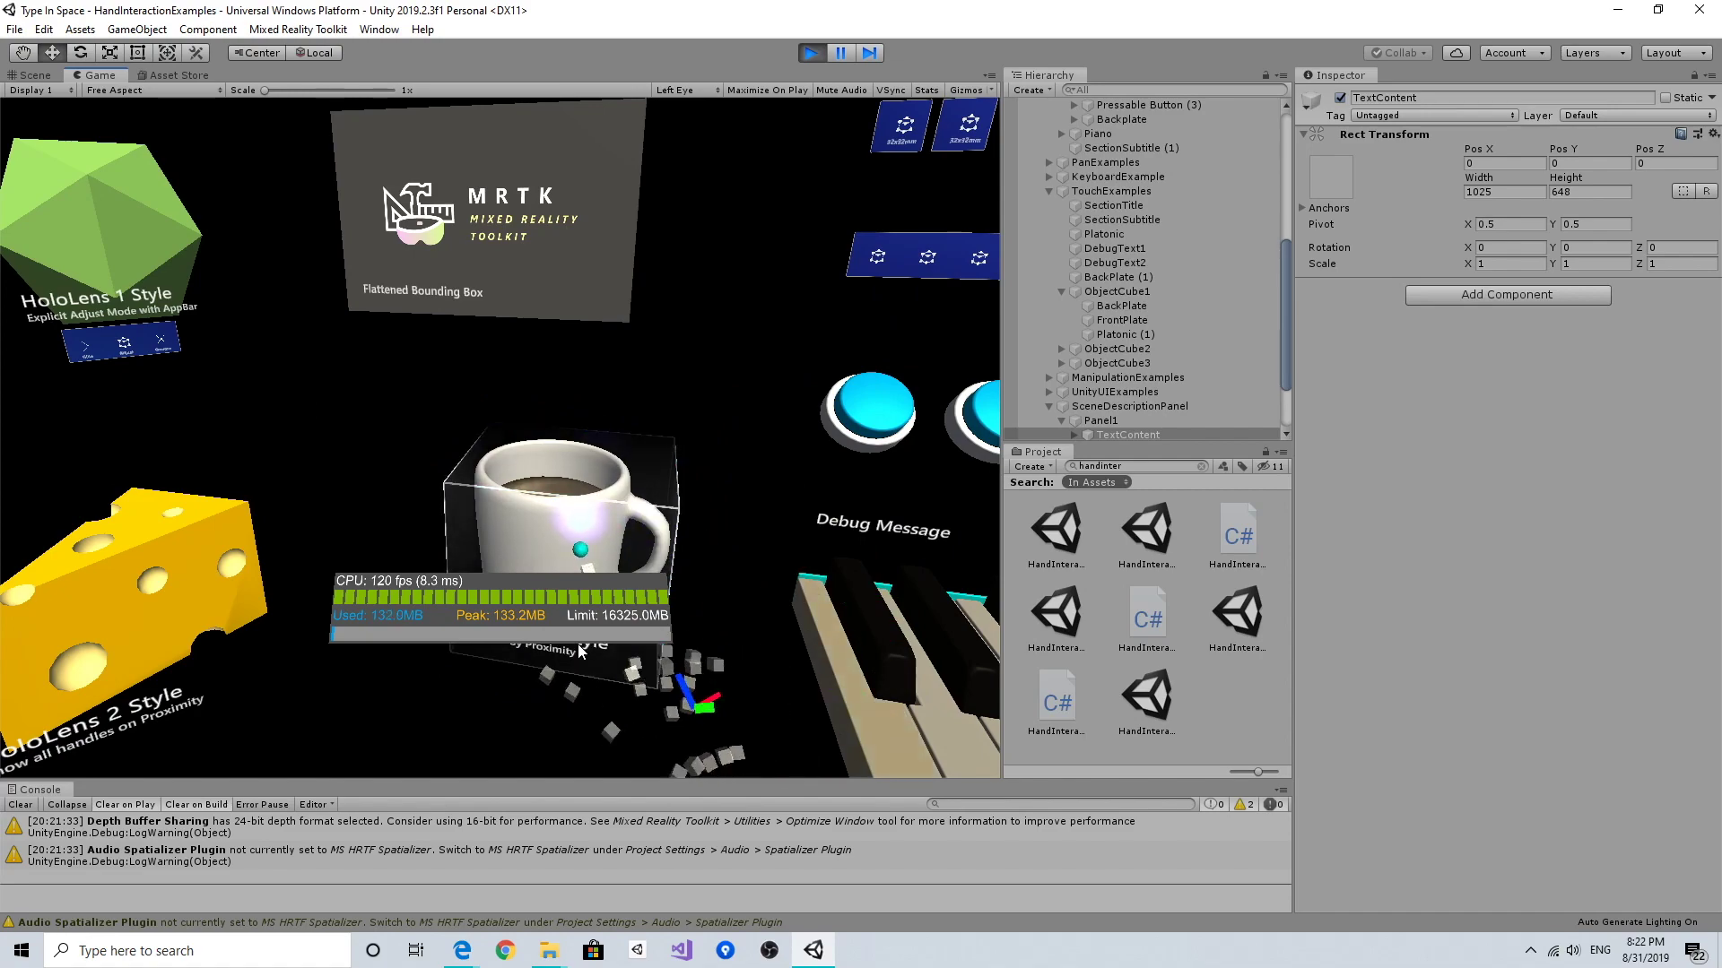
key("s")
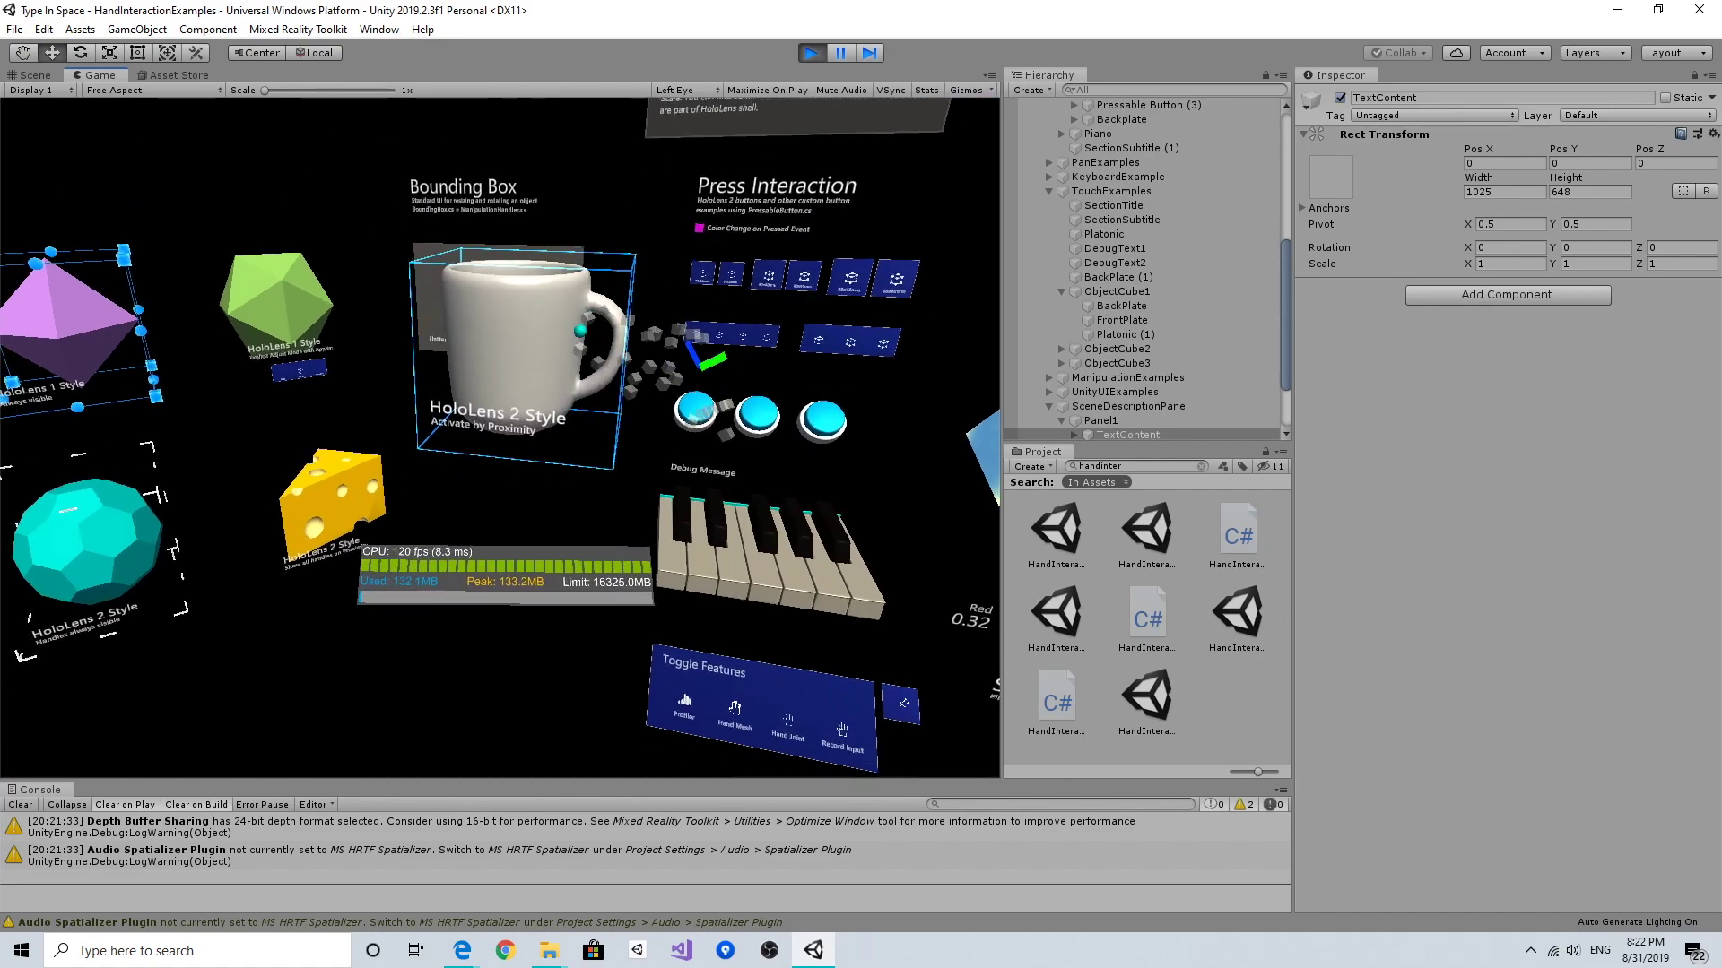
key("s")
key("w")
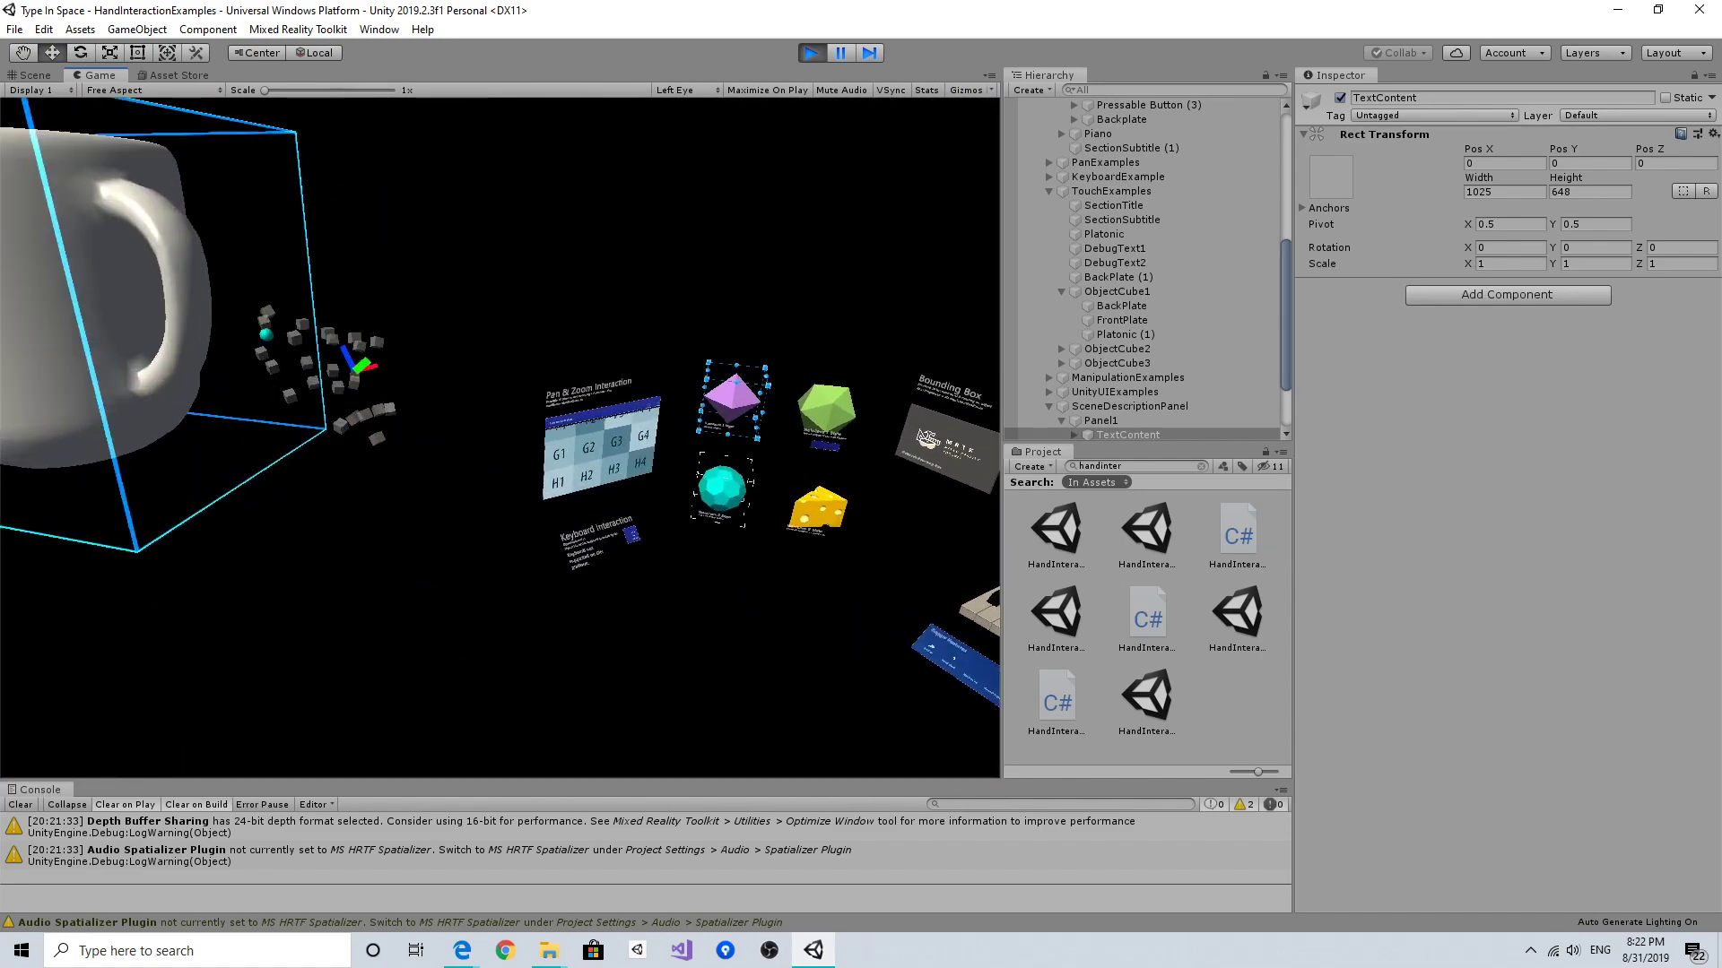
key("s")
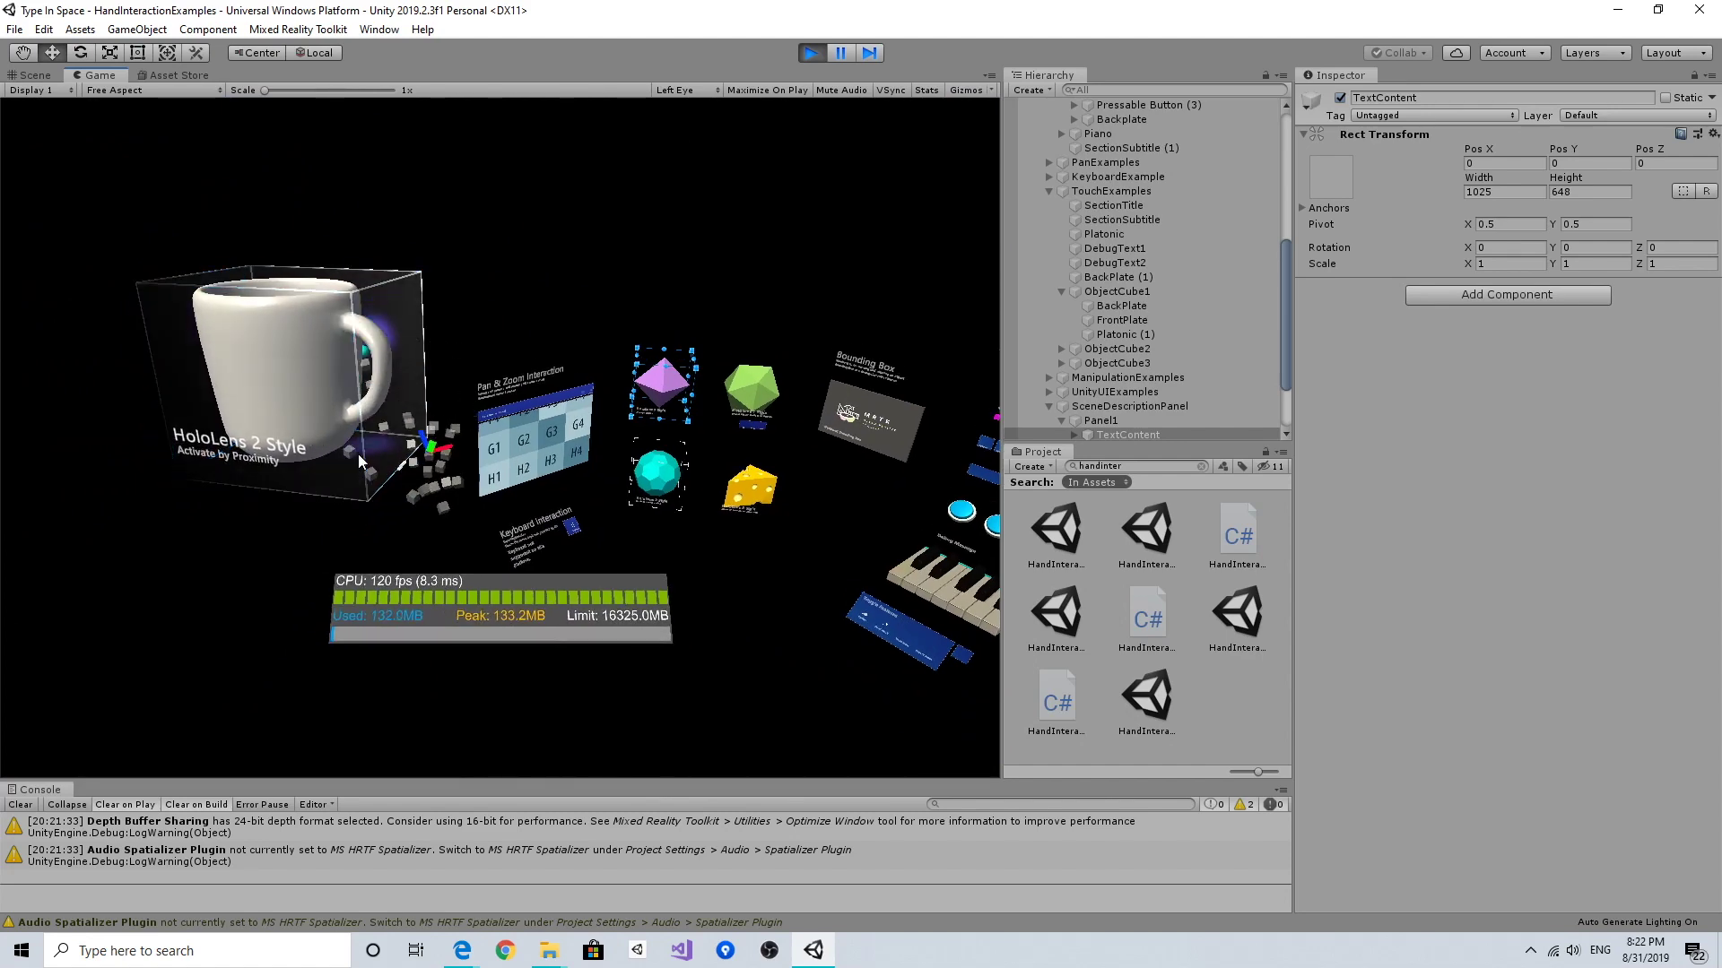
key("s")
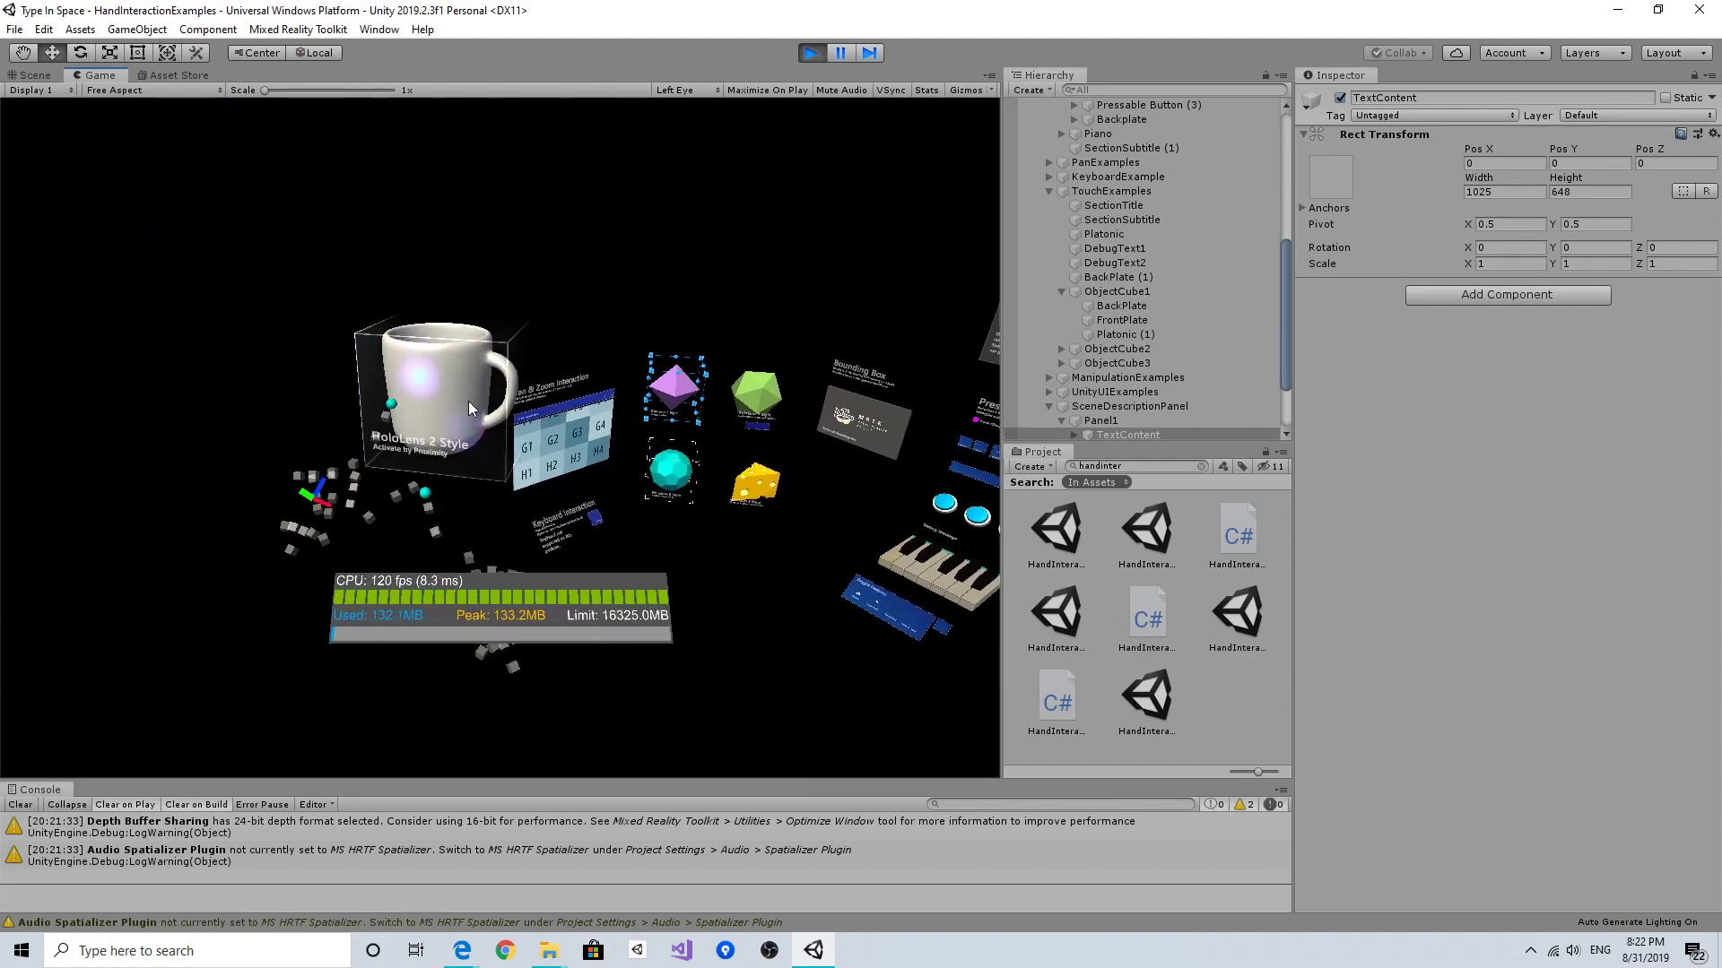
Step: Move and enlarge the coffee mug with both simulated hands and stop play mode
left_click_drag(460, 393, 382, 414)
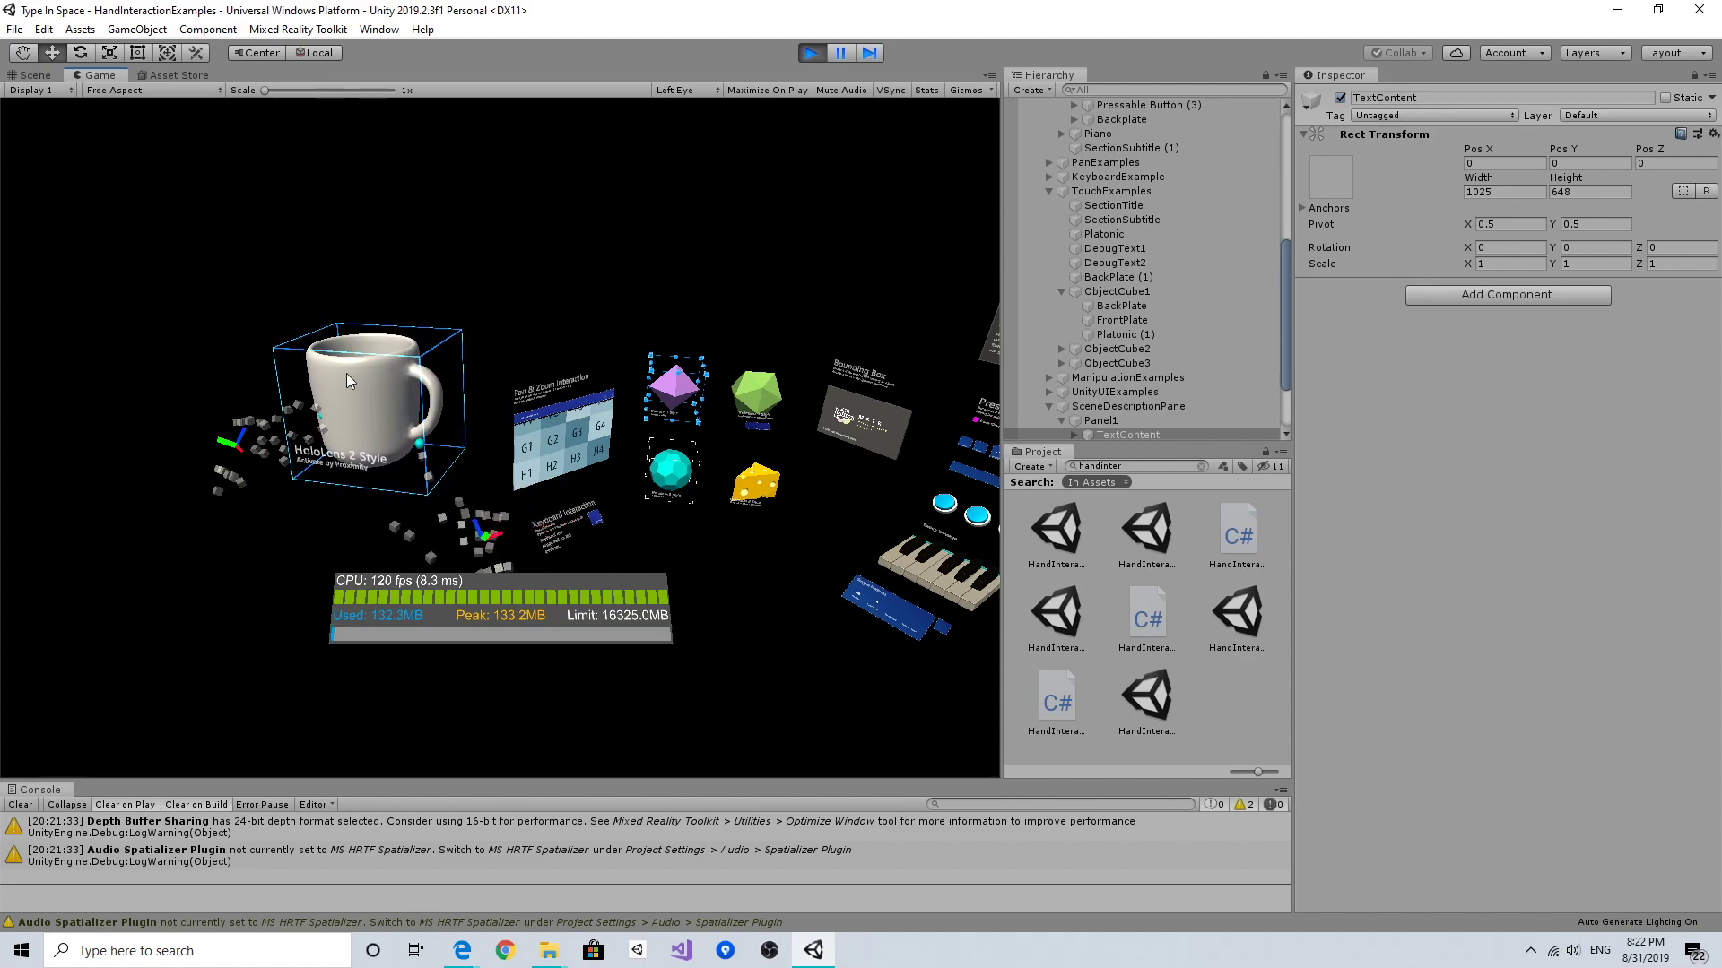
left_click_drag(325, 354, 488, 351)
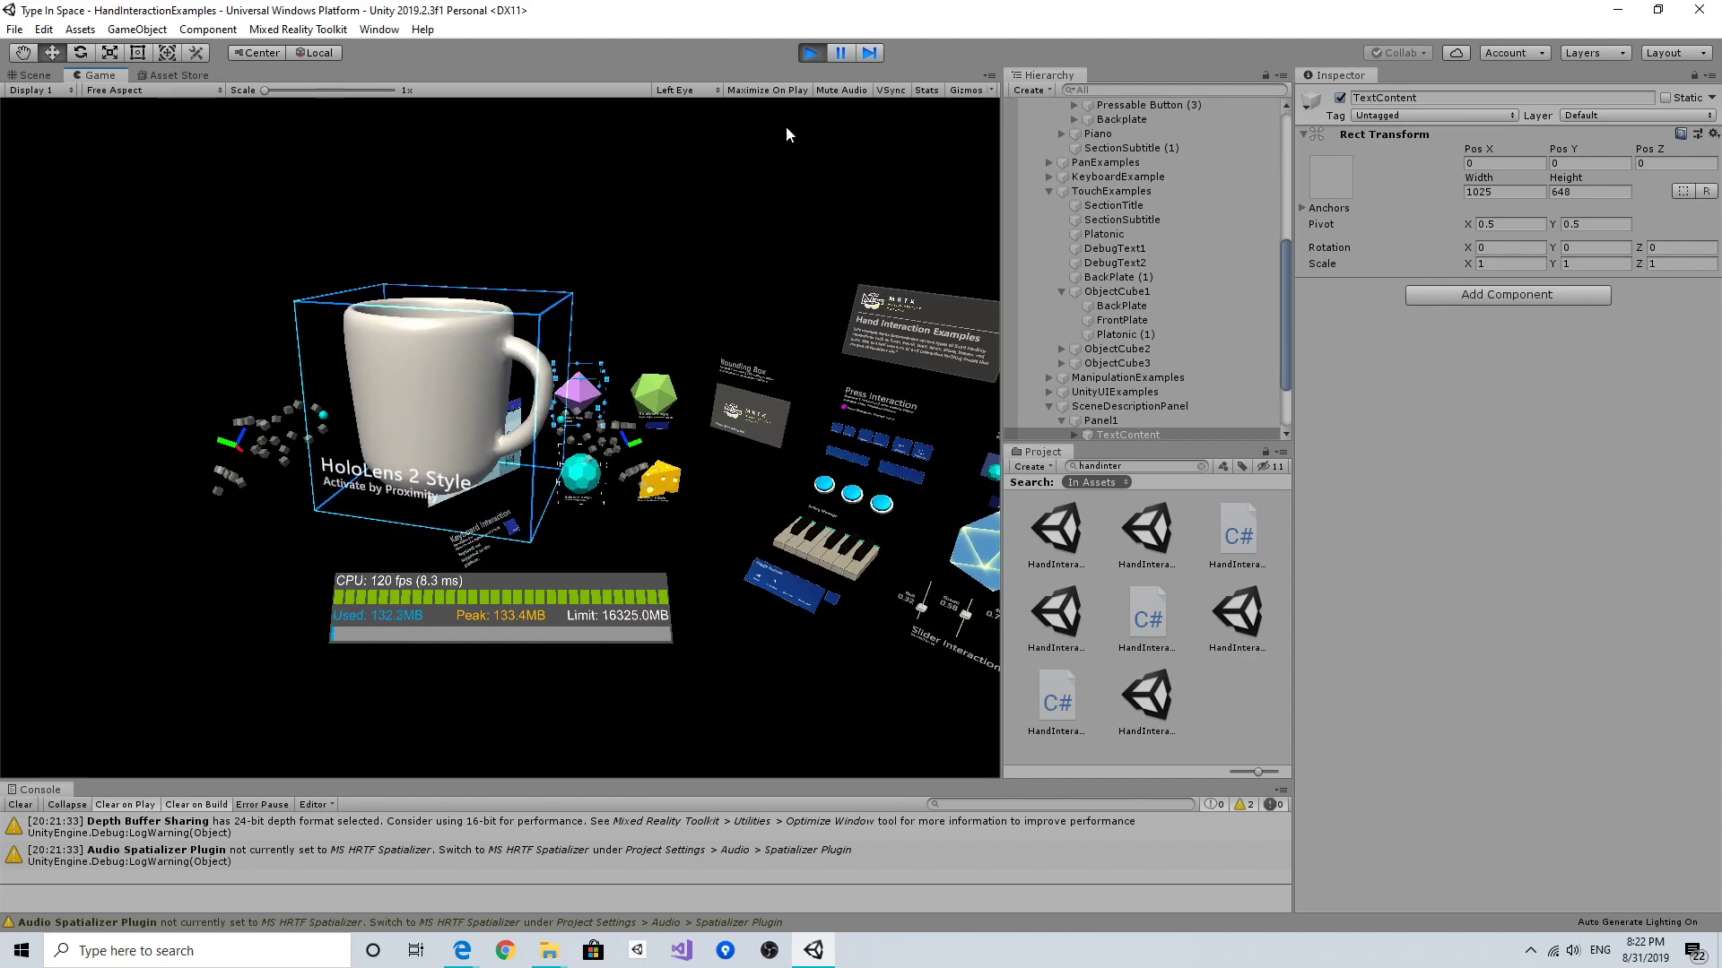
left_click(812, 53)
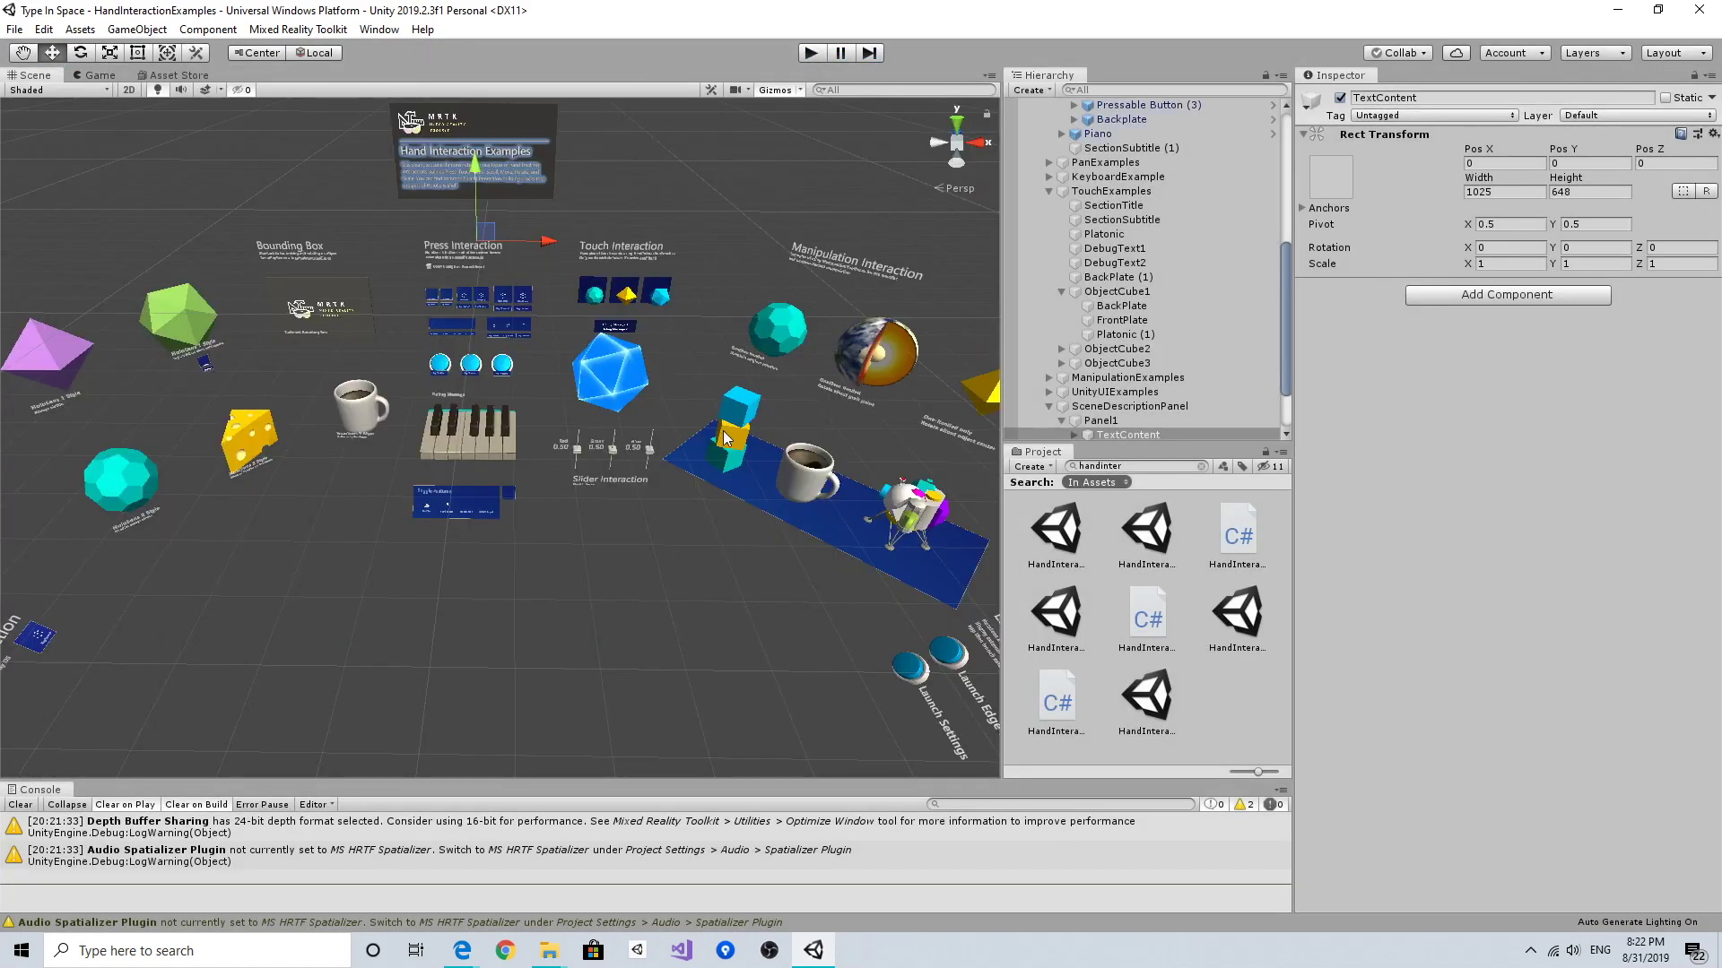
Step: Create a new scene and add the Mixed Reality Toolkit to it
right_click_drag(689, 492, 675, 363)
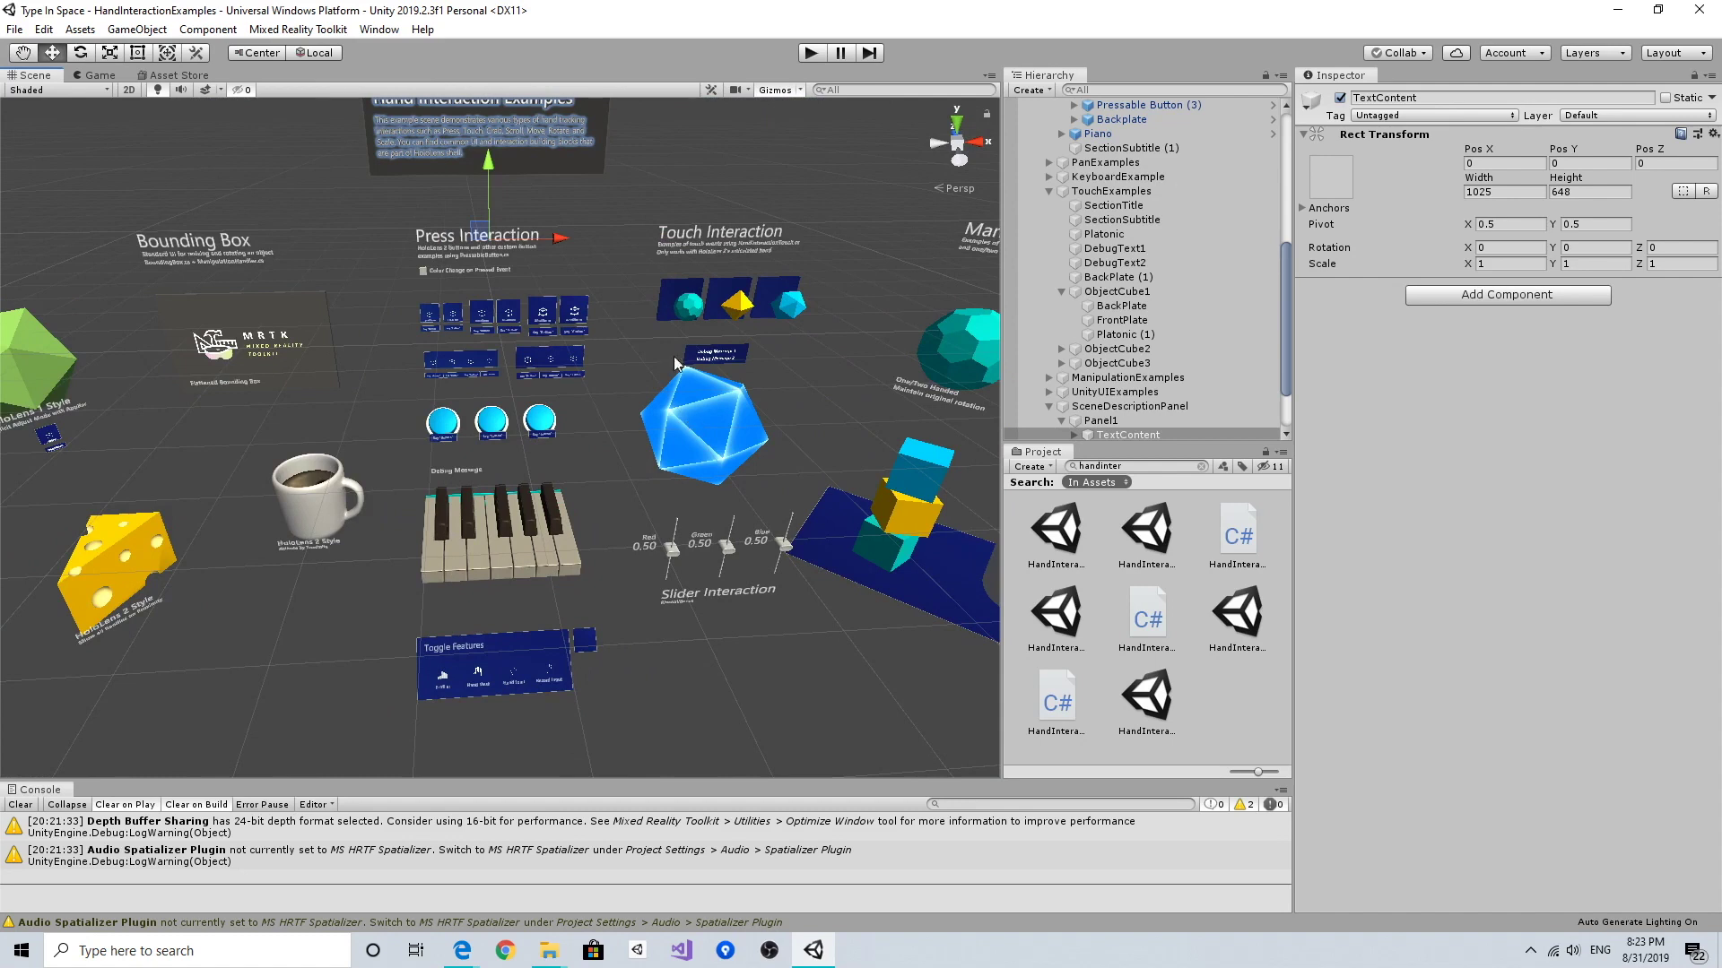
left_click(16, 30)
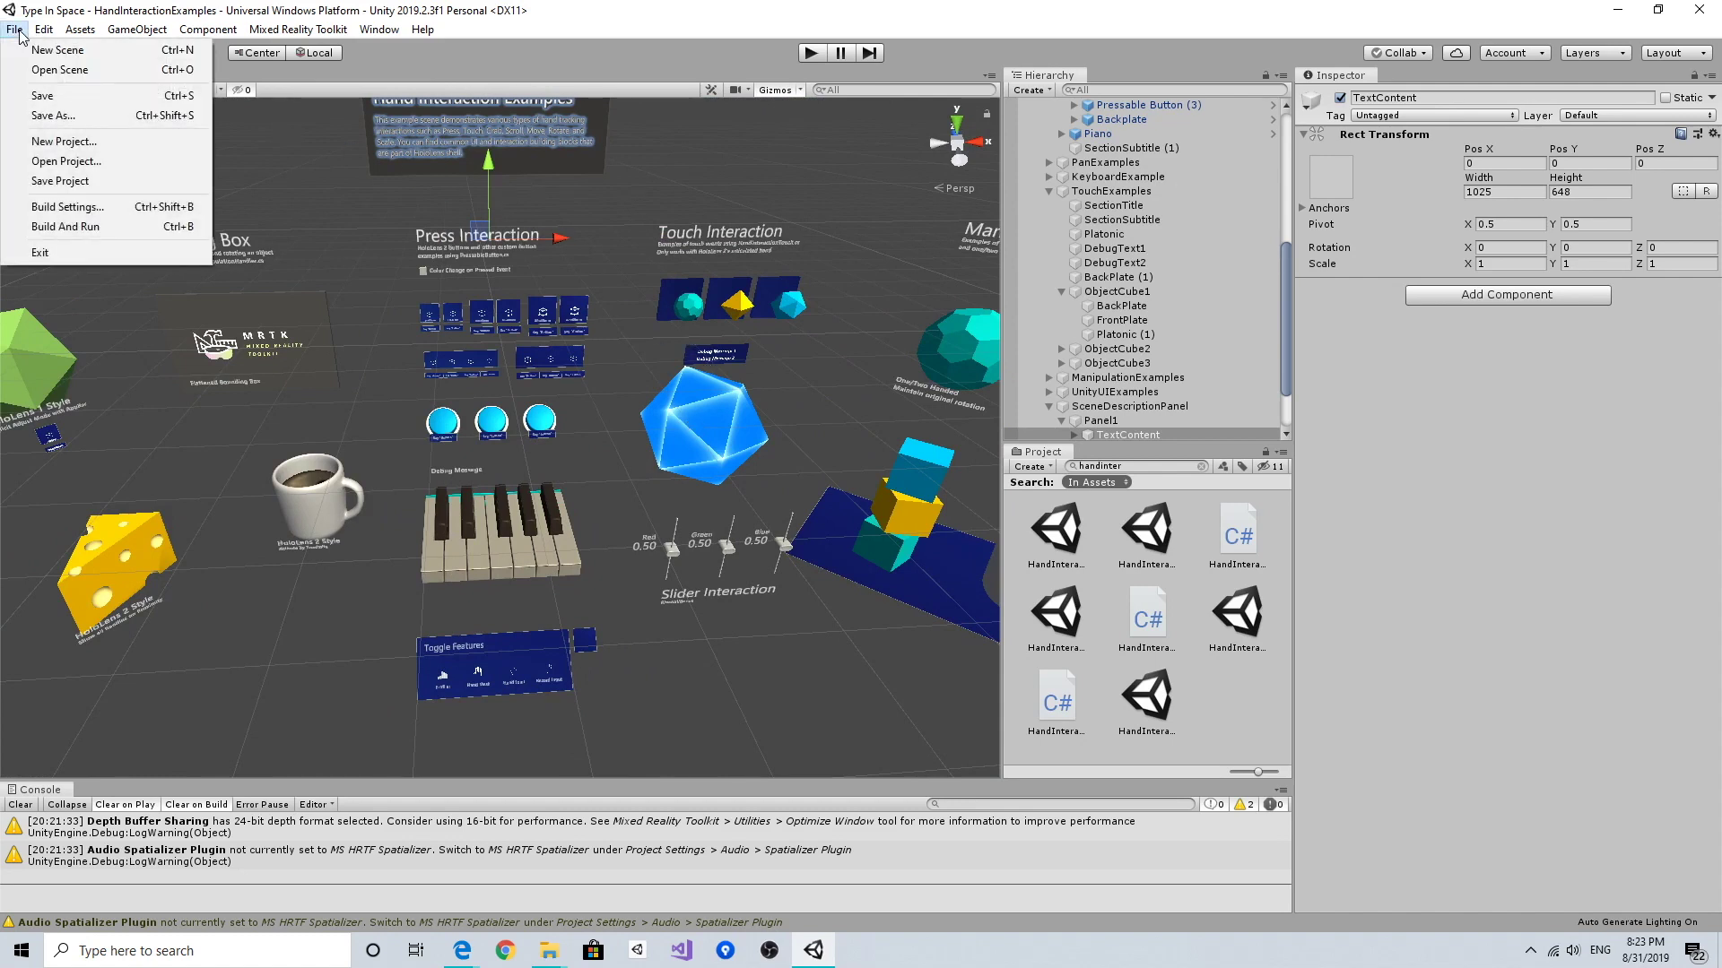
left_click(70, 52)
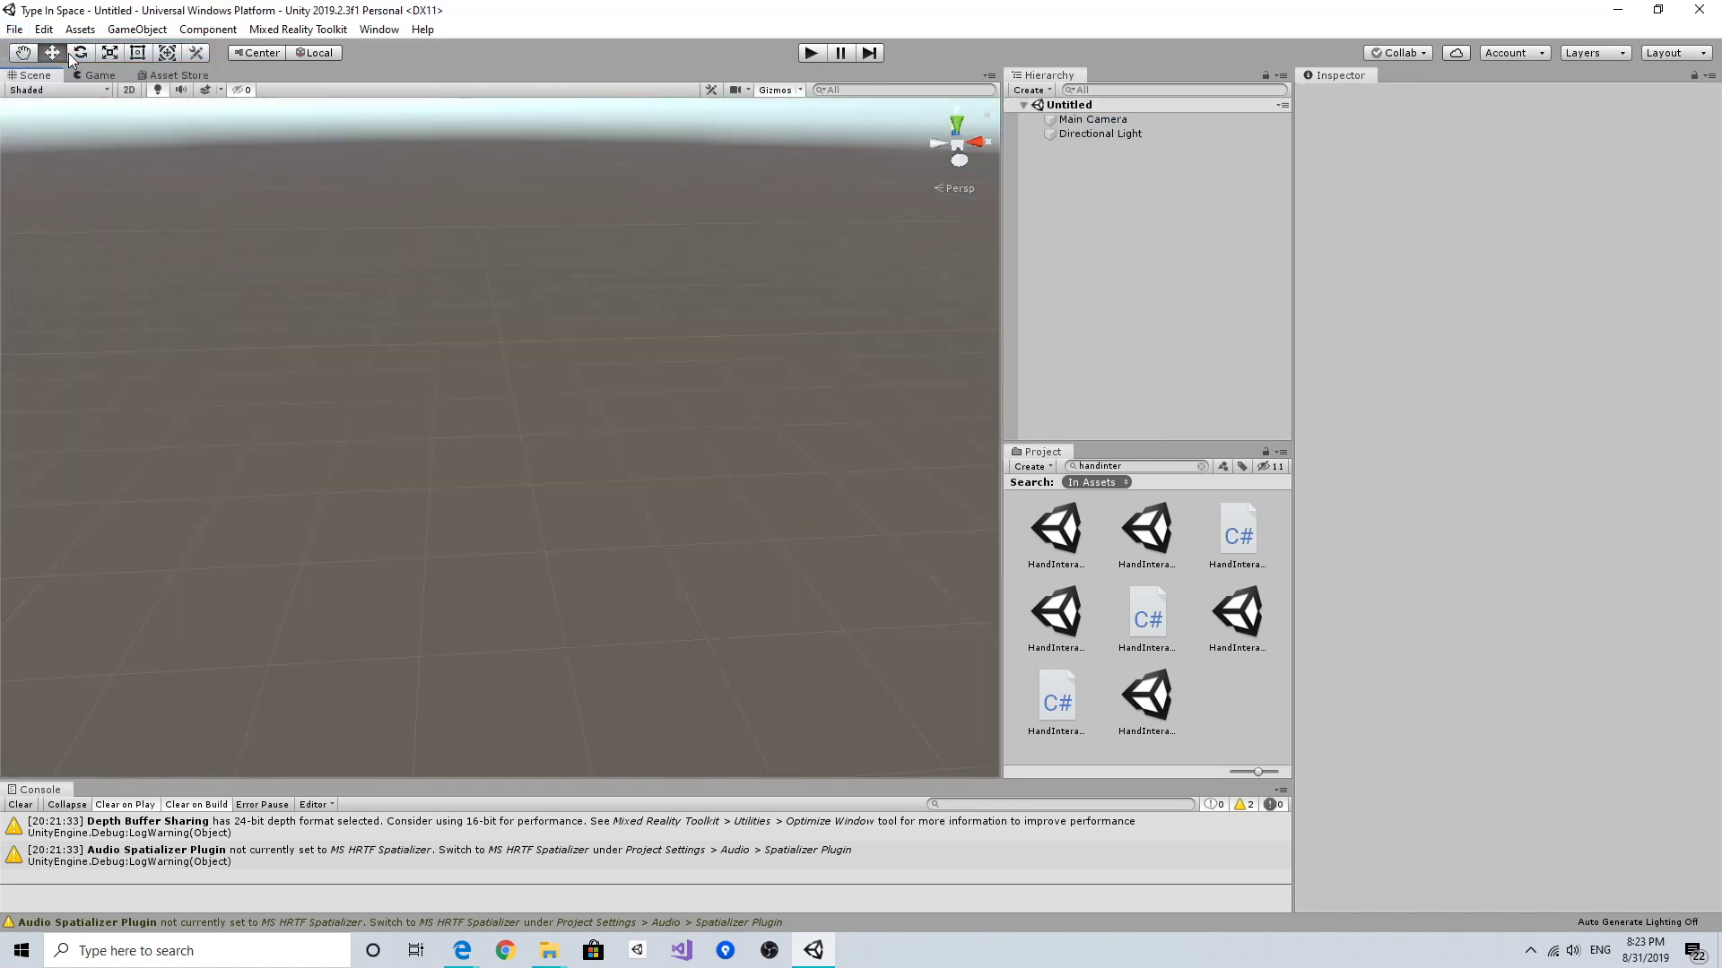
left_click(325, 31)
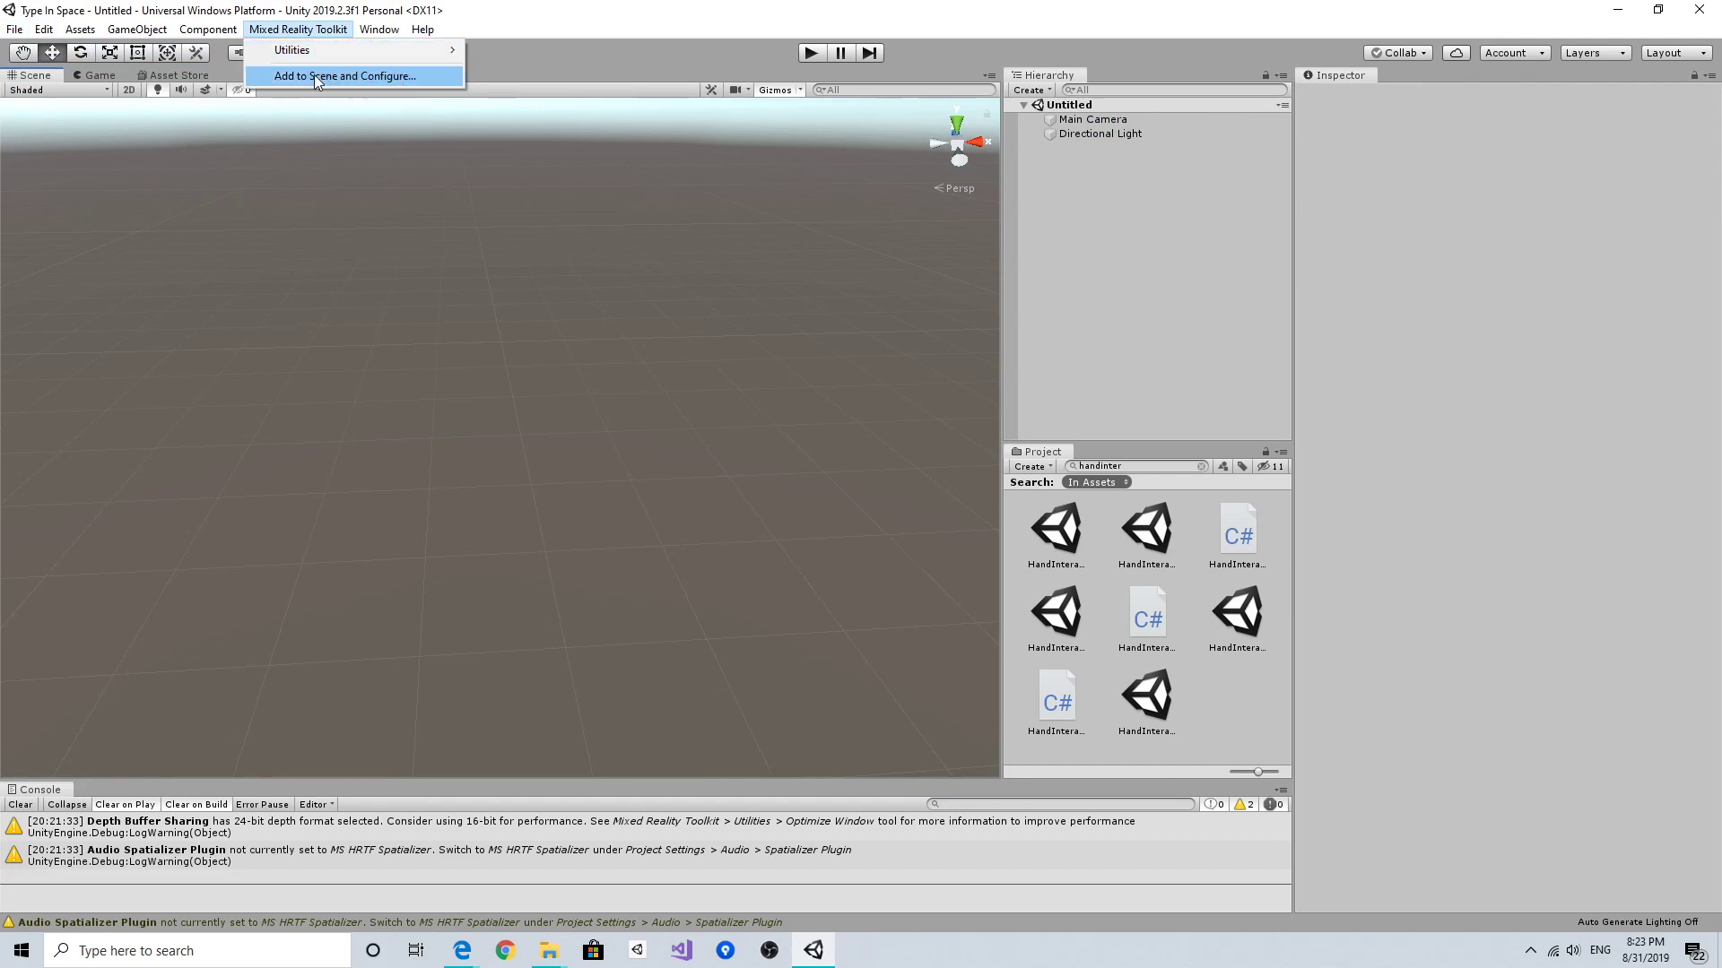
left_click(387, 76)
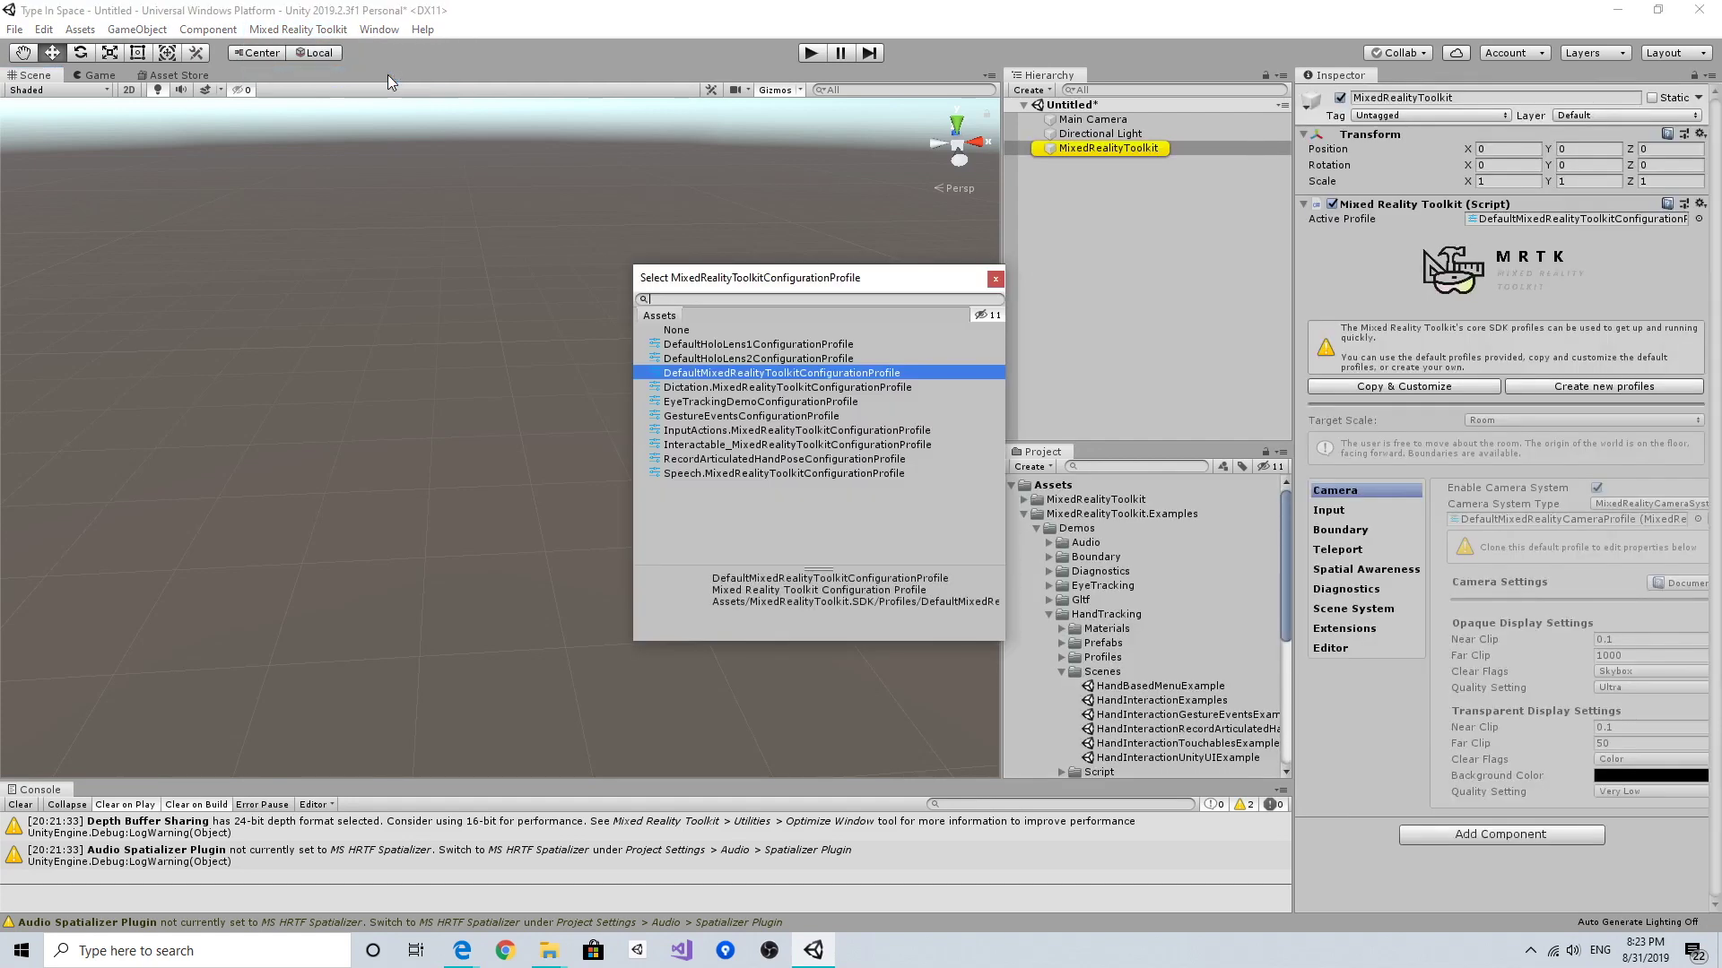
Step: Assign DefaultHoloLens2ConfigurationProfile as the toolkit's active configuration profile
left_click_drag(766, 280, 719, 249)
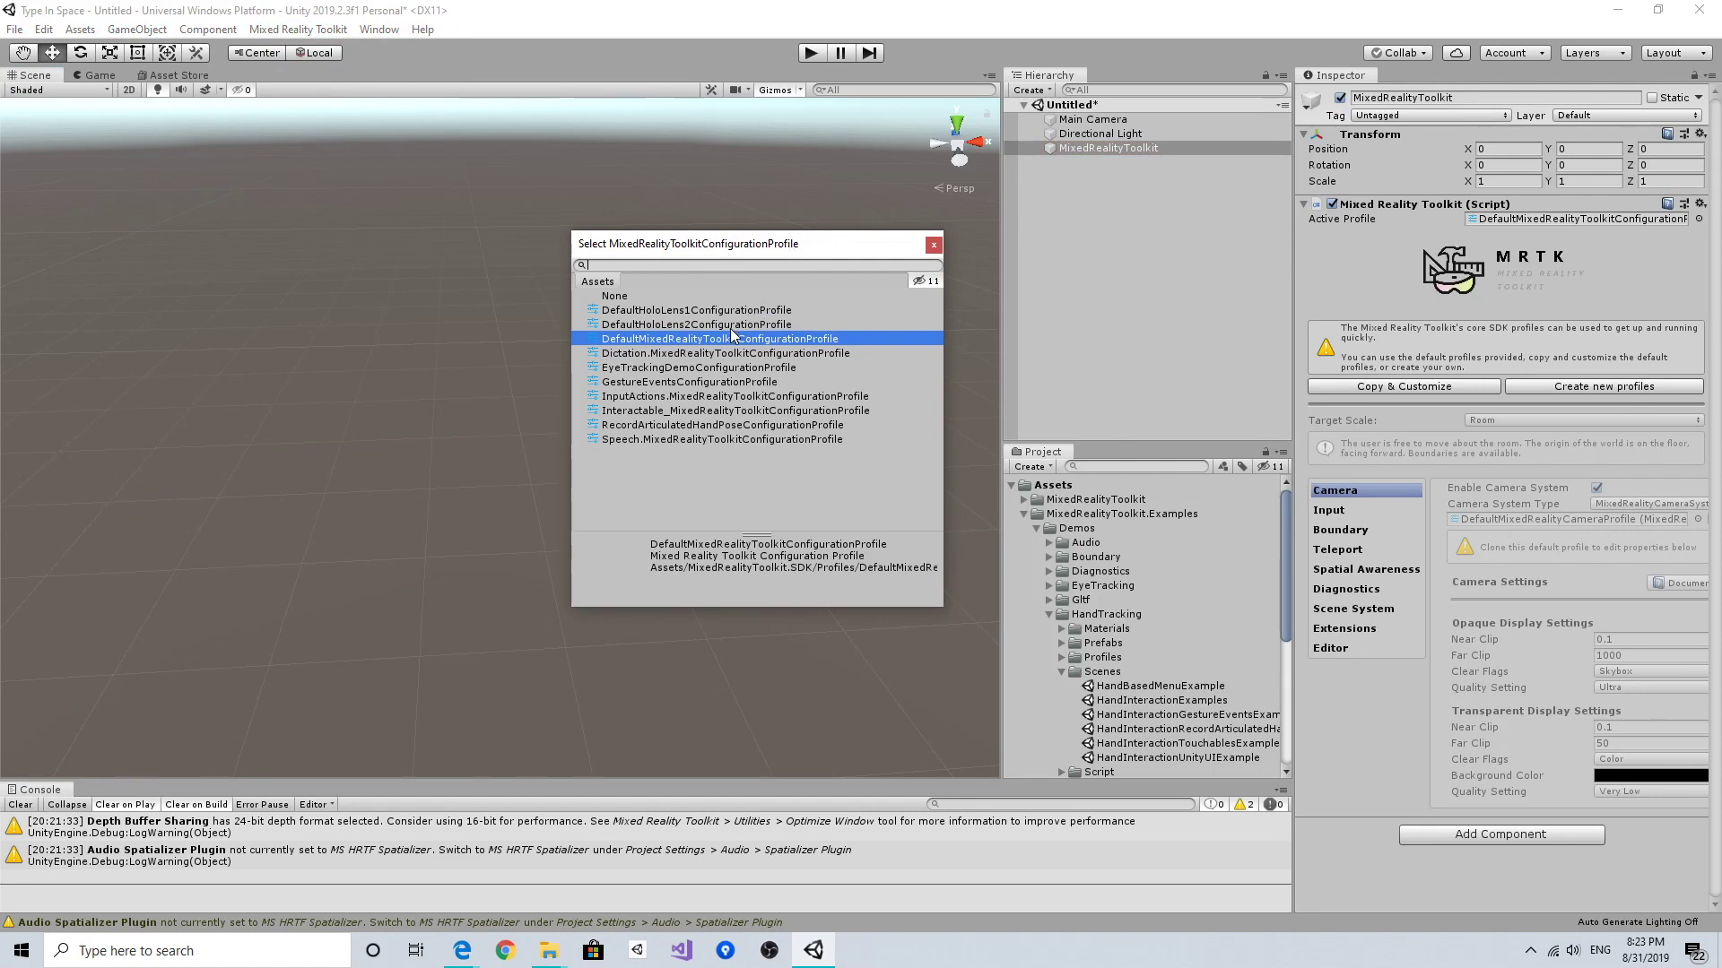
left_click(735, 325)
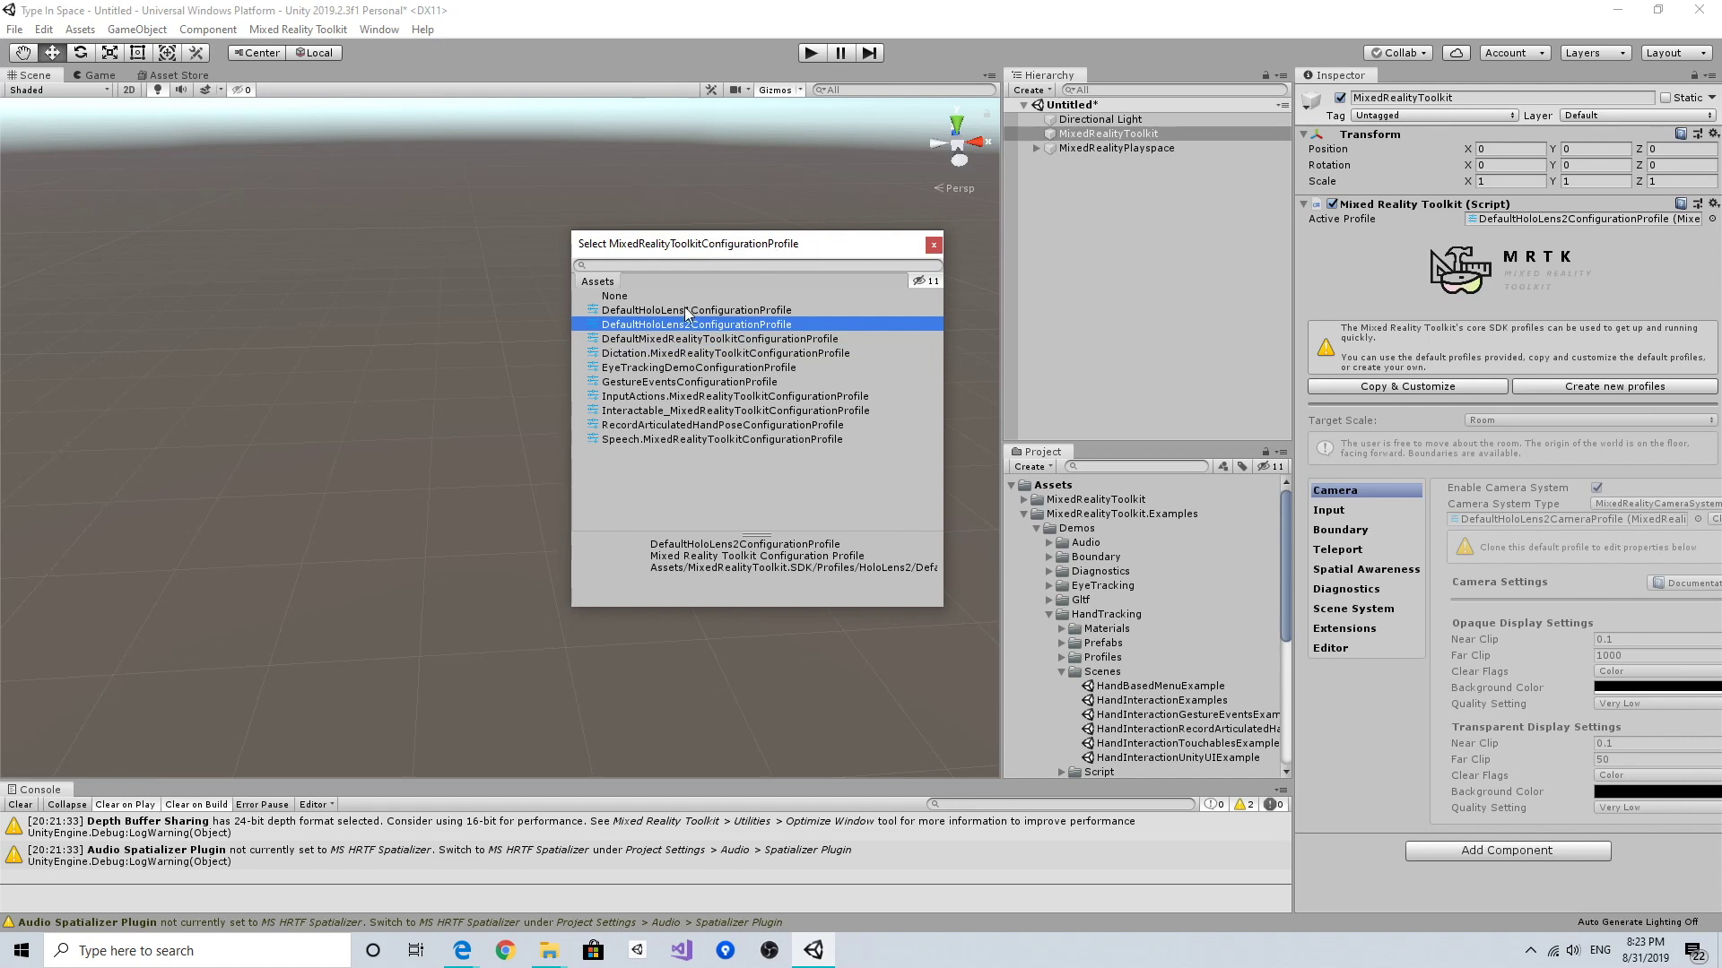
left_click(781, 324)
double_click(755, 325)
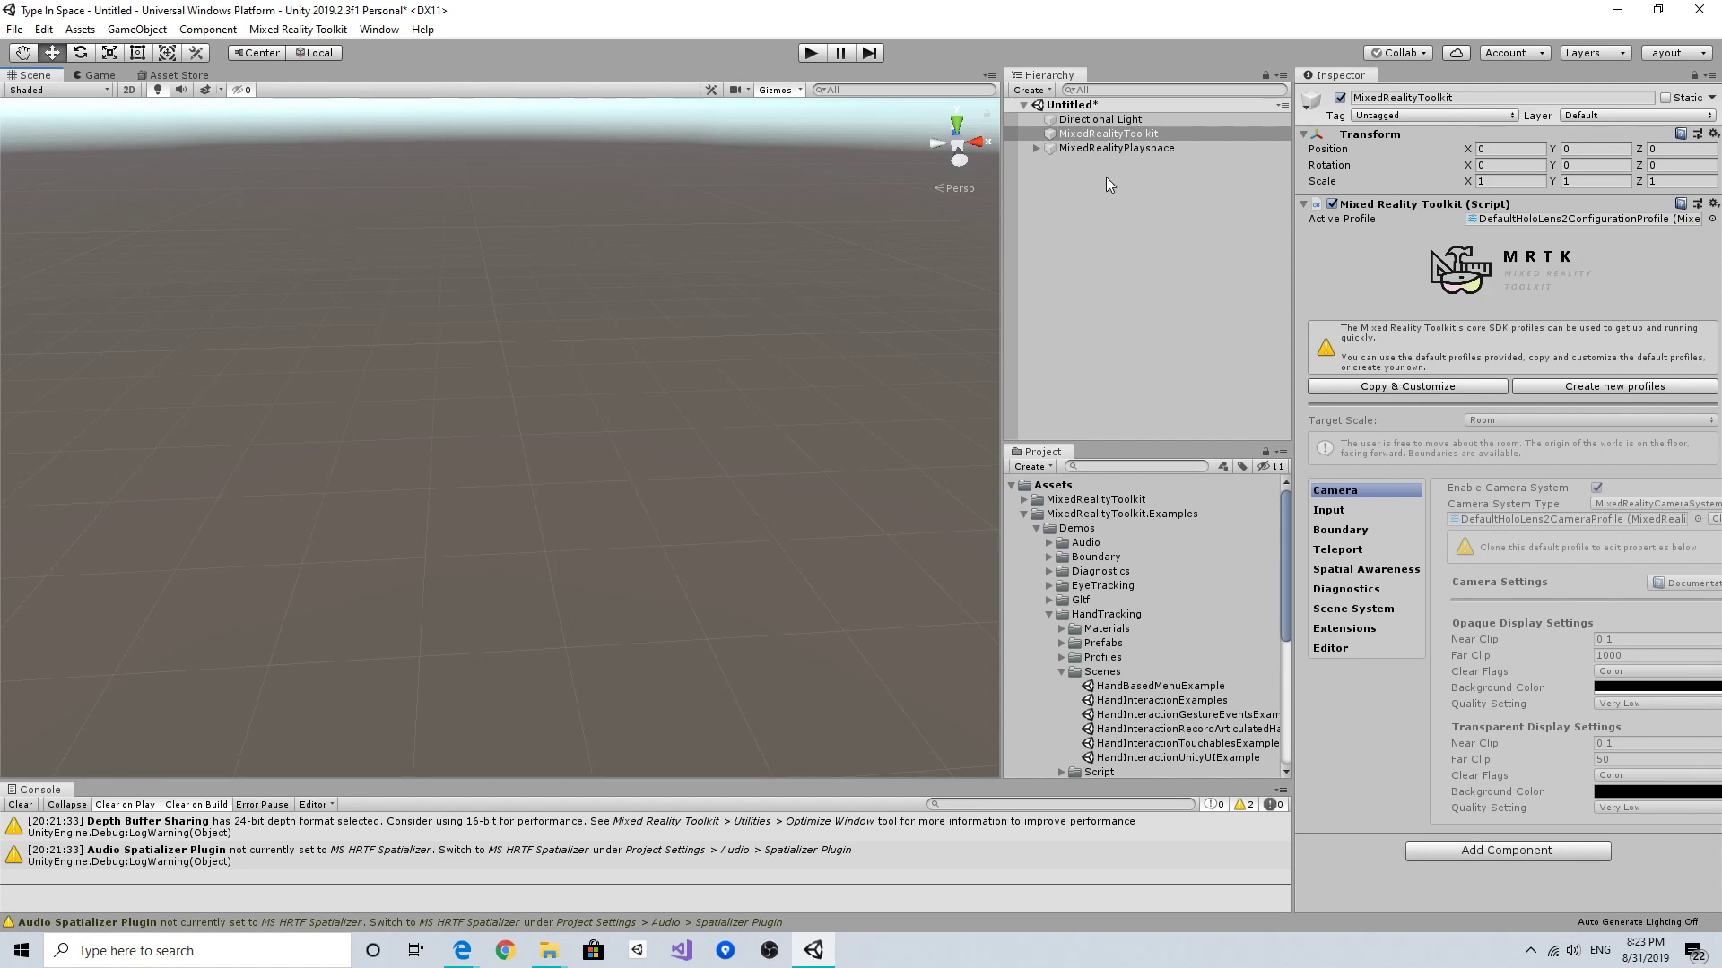
Step: Examine the MixedRealityToolkit and MixedRealityPlayspace objects in the scene, including what is nested under the playspace
left_click(1036, 148)
left_click(1036, 147)
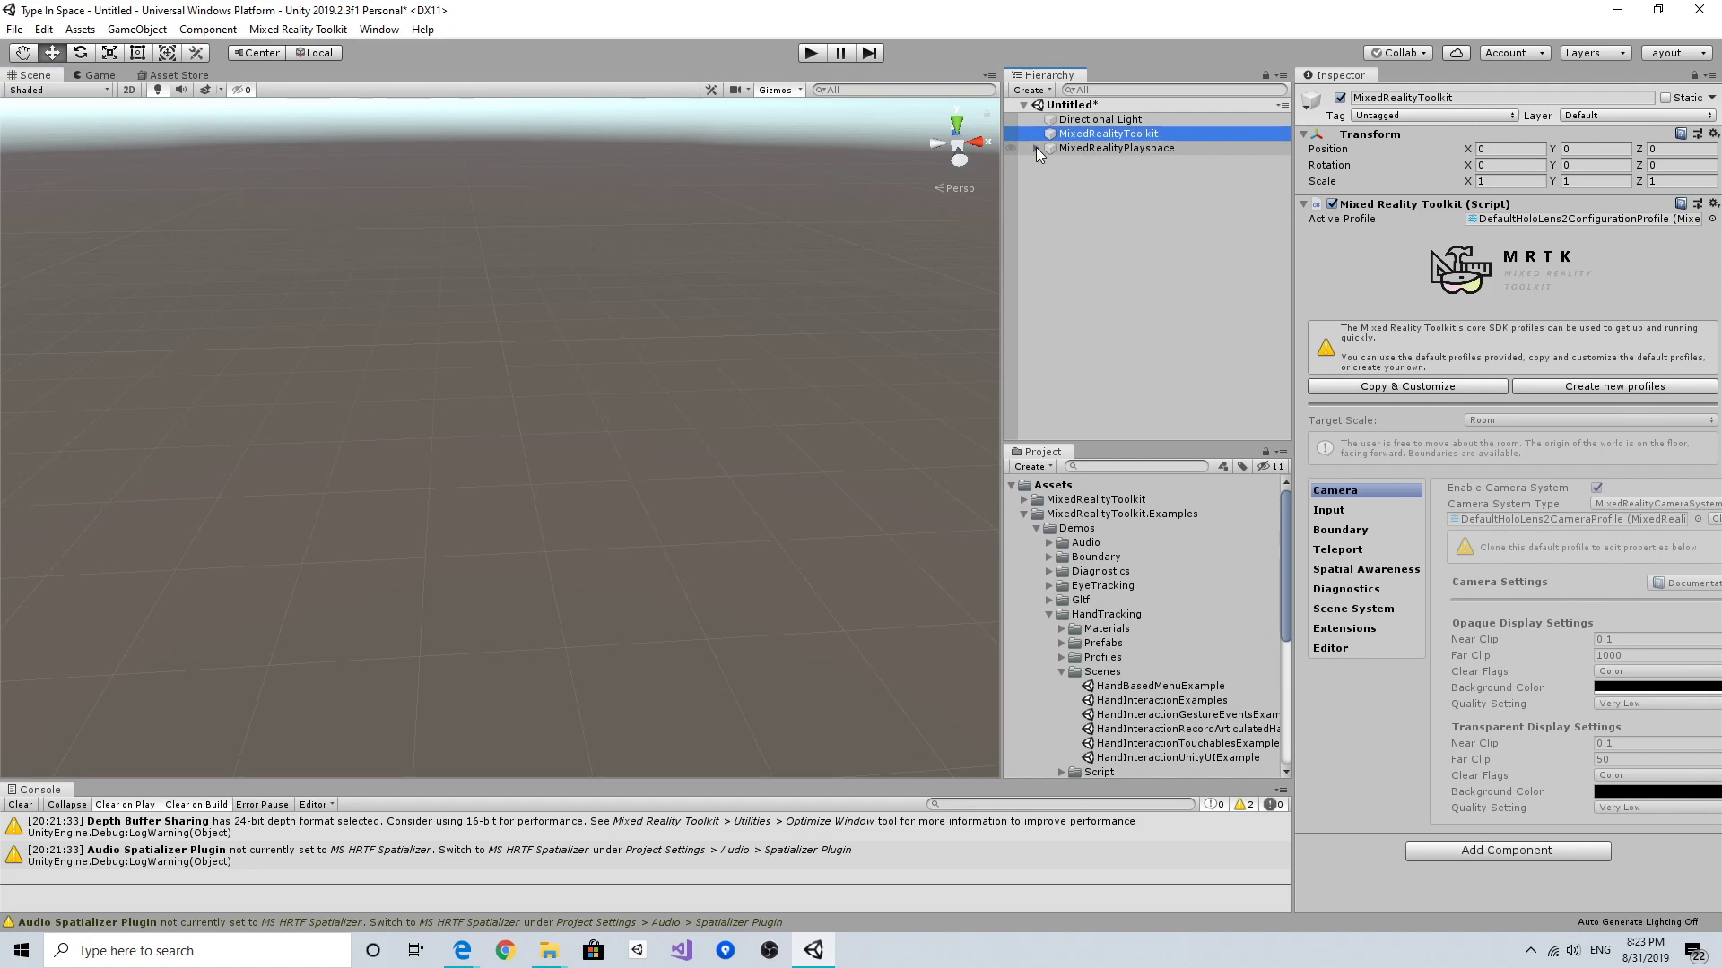
left_click(1036, 147)
left_click(1036, 147)
left_click(1127, 146)
left_click(1130, 136)
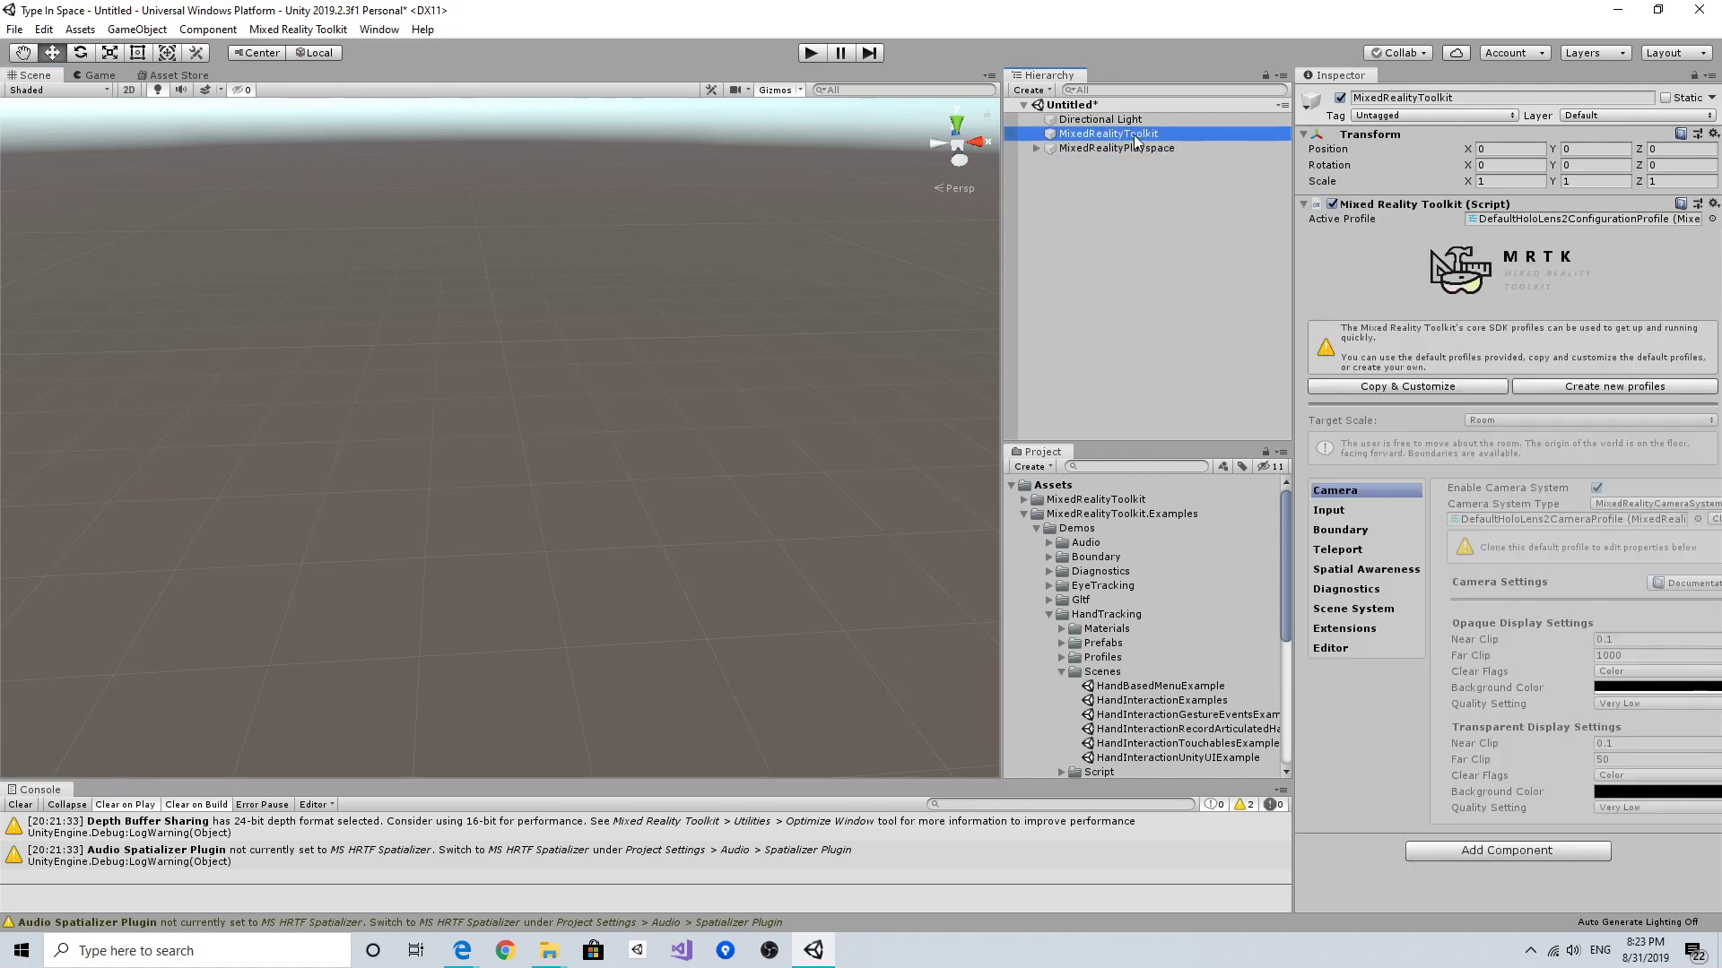
left_click(1133, 146)
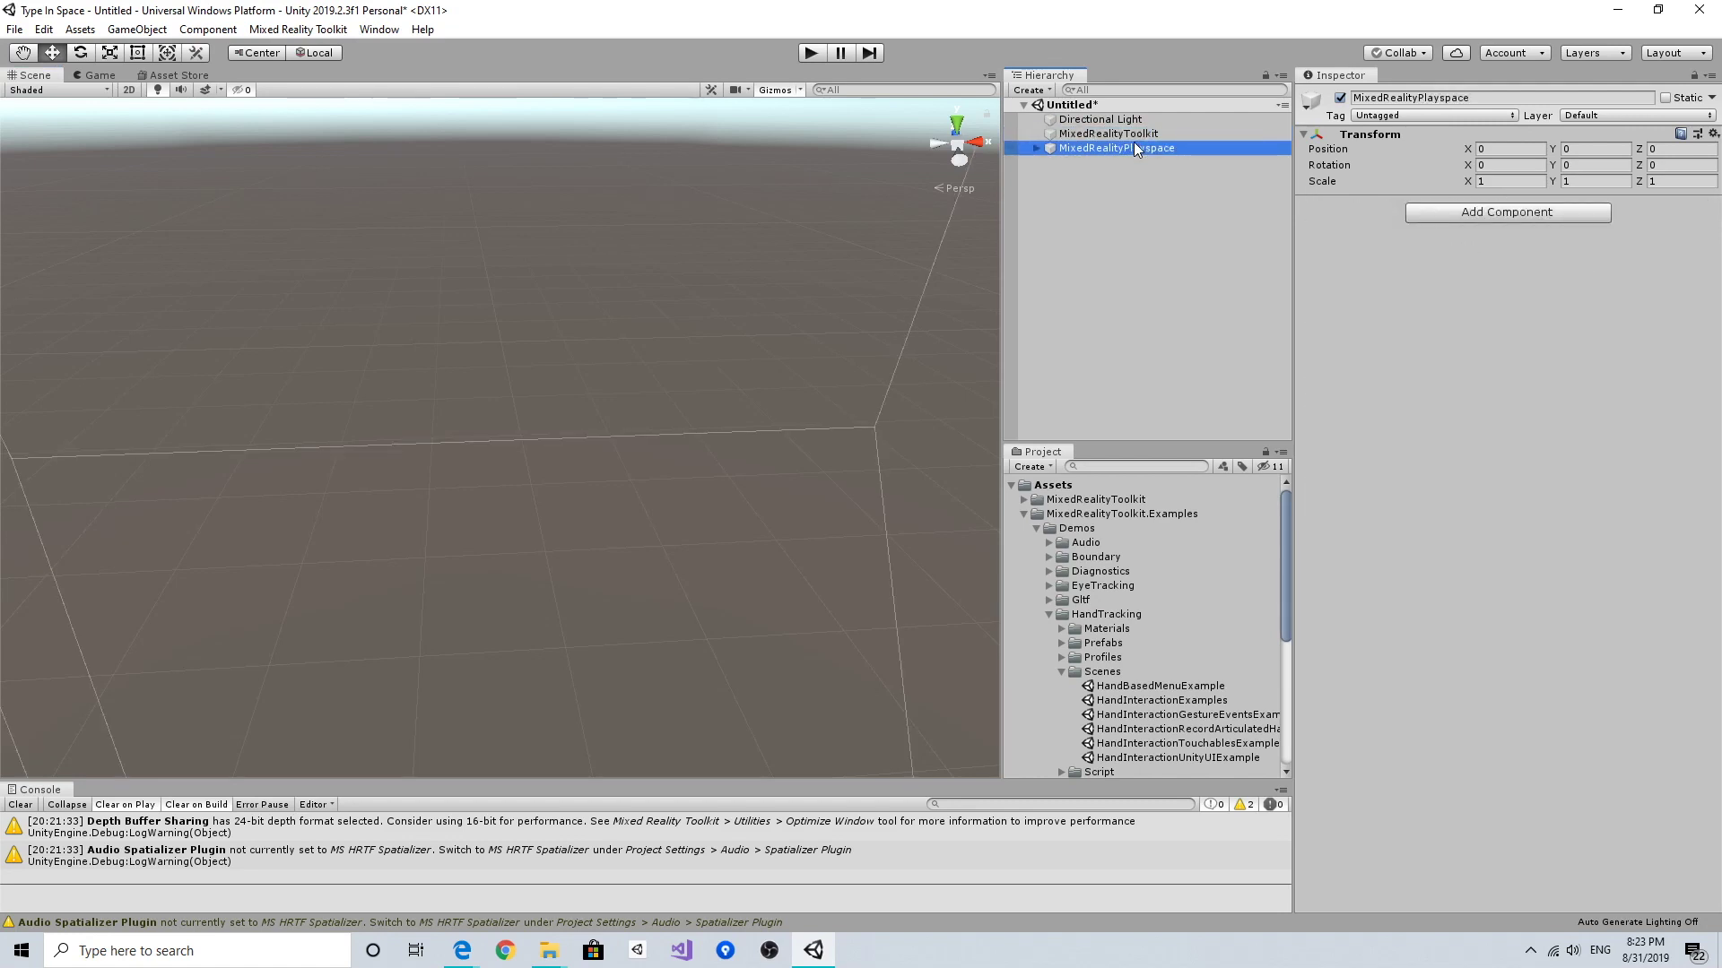
left_click(1036, 147)
left_click(1116, 136)
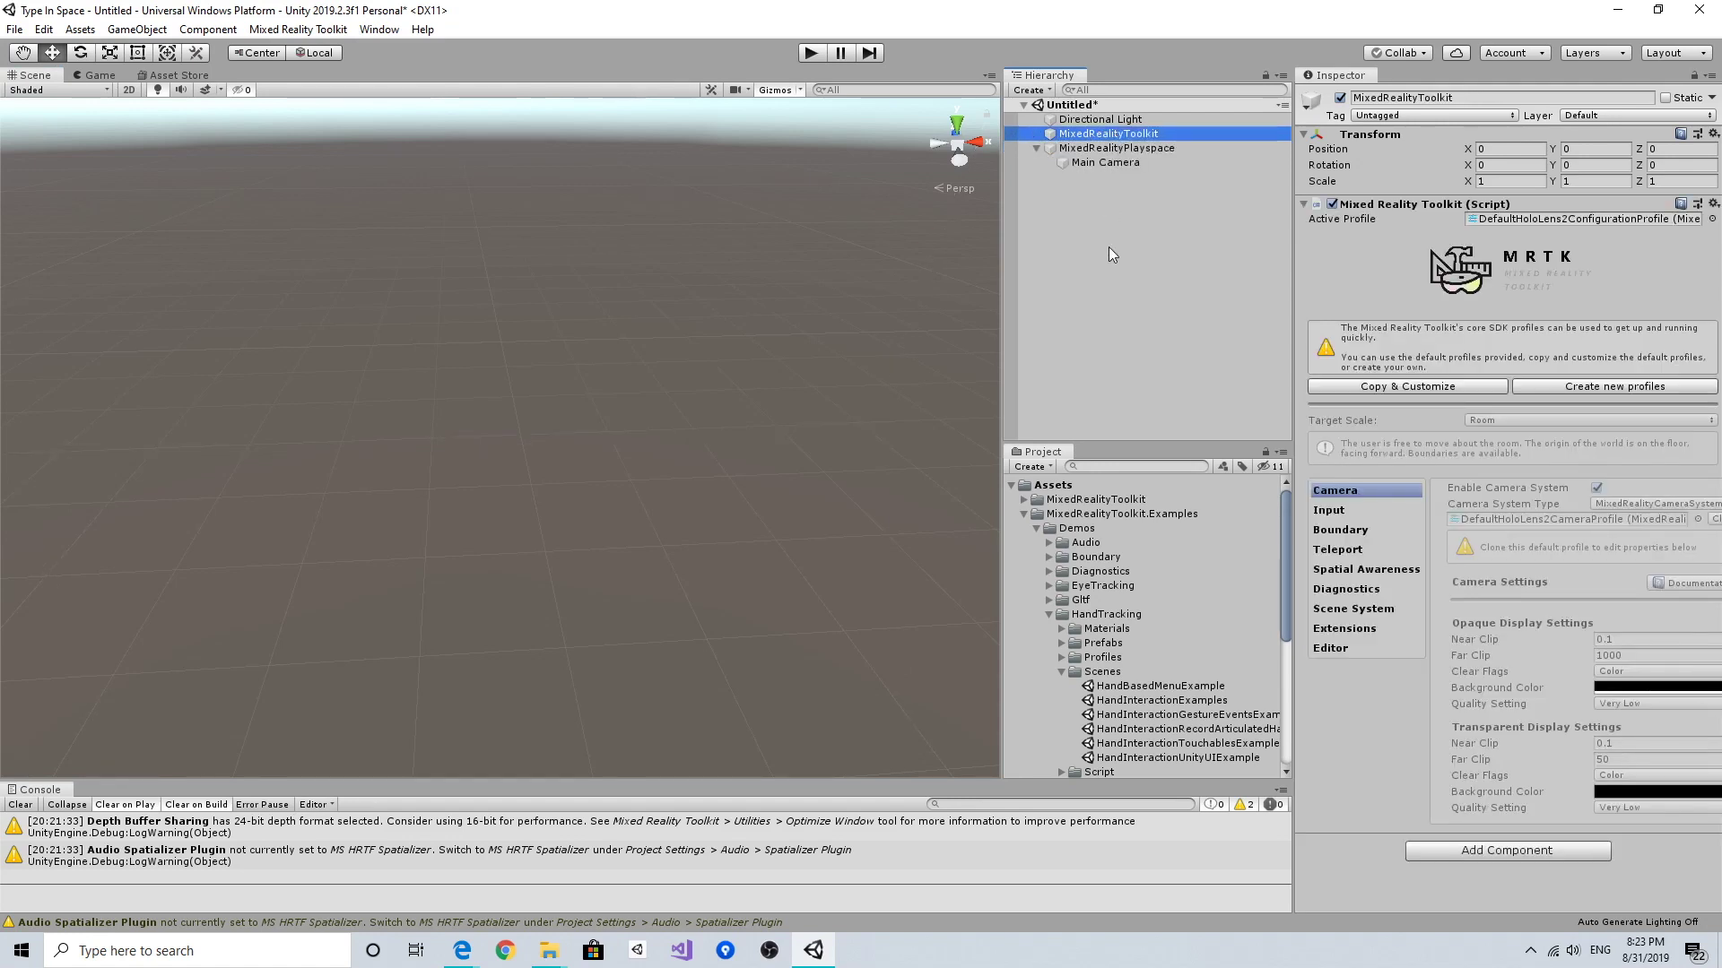
Step: Start saving the scene and create and open a TypeInSpace folder inside Assets
key("ctrl+s")
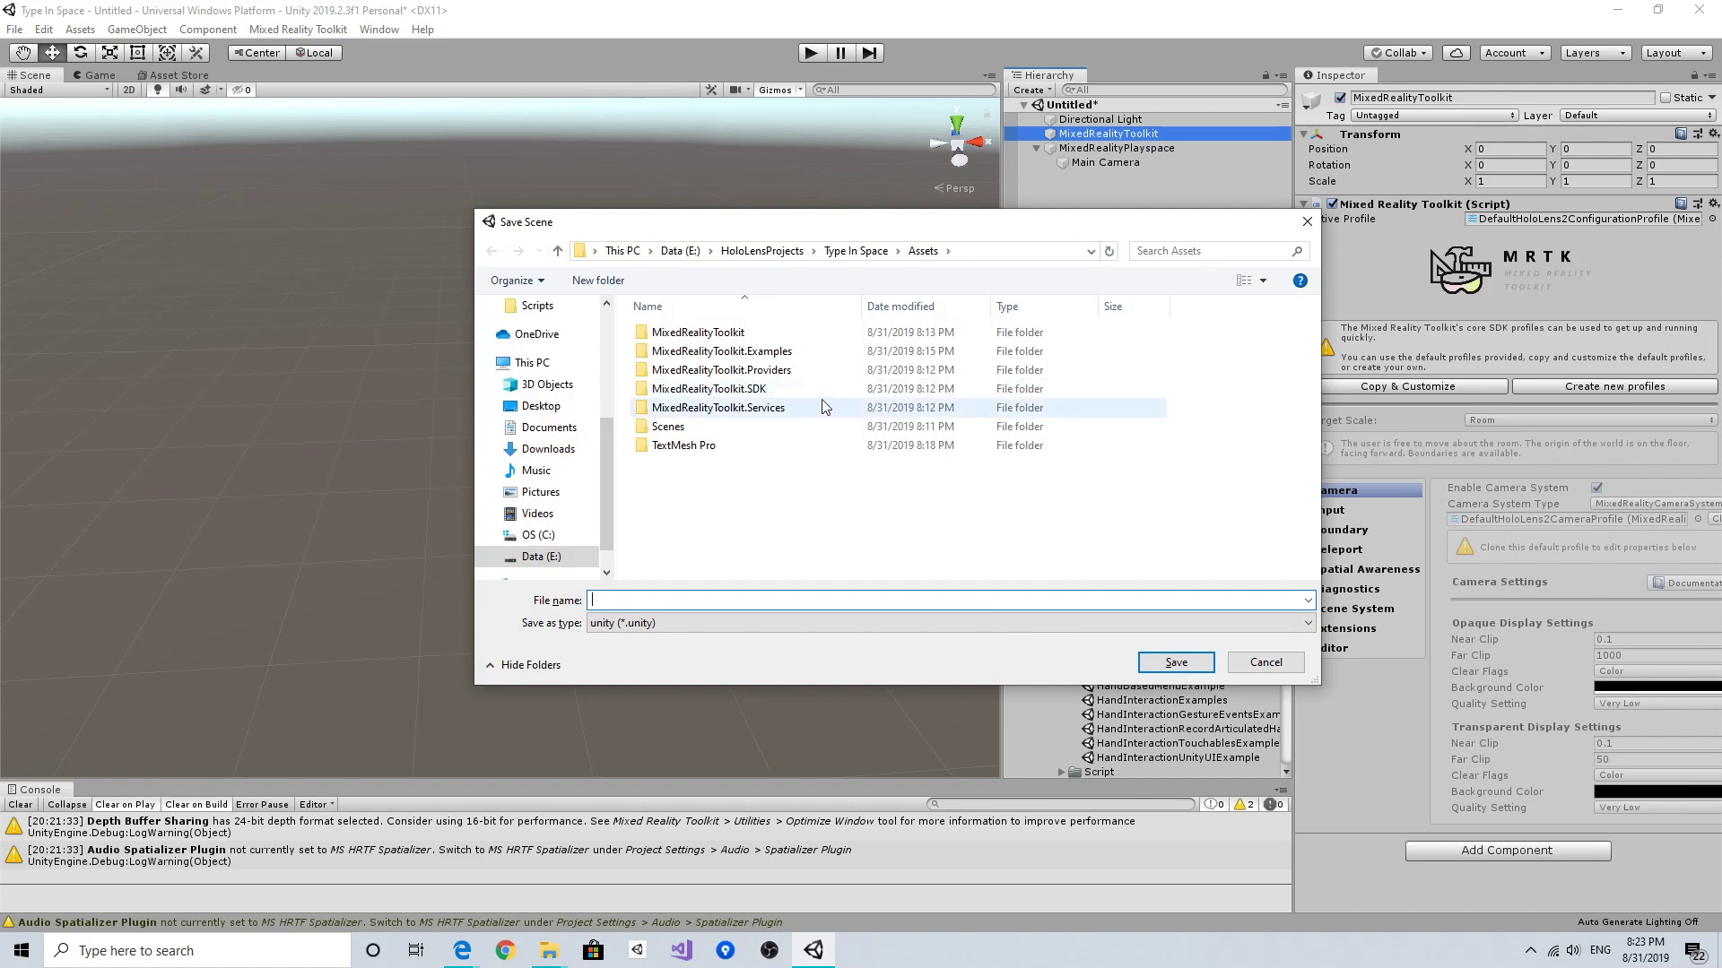
left_click(611, 280)
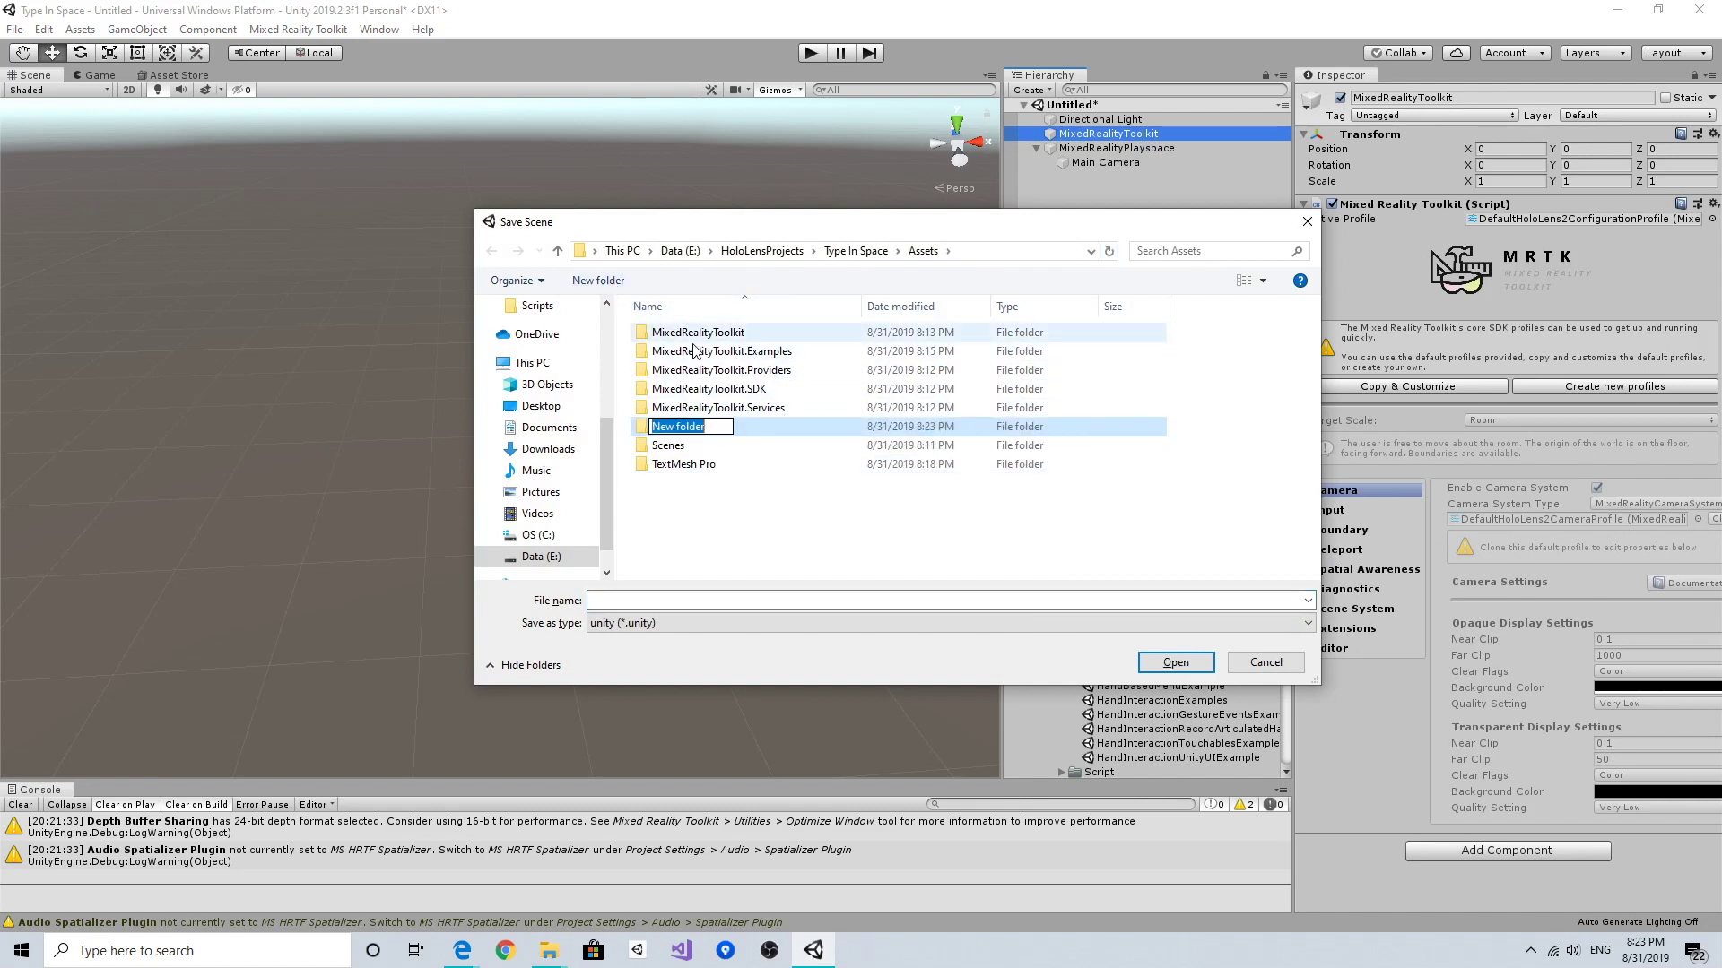
type("TypeI")
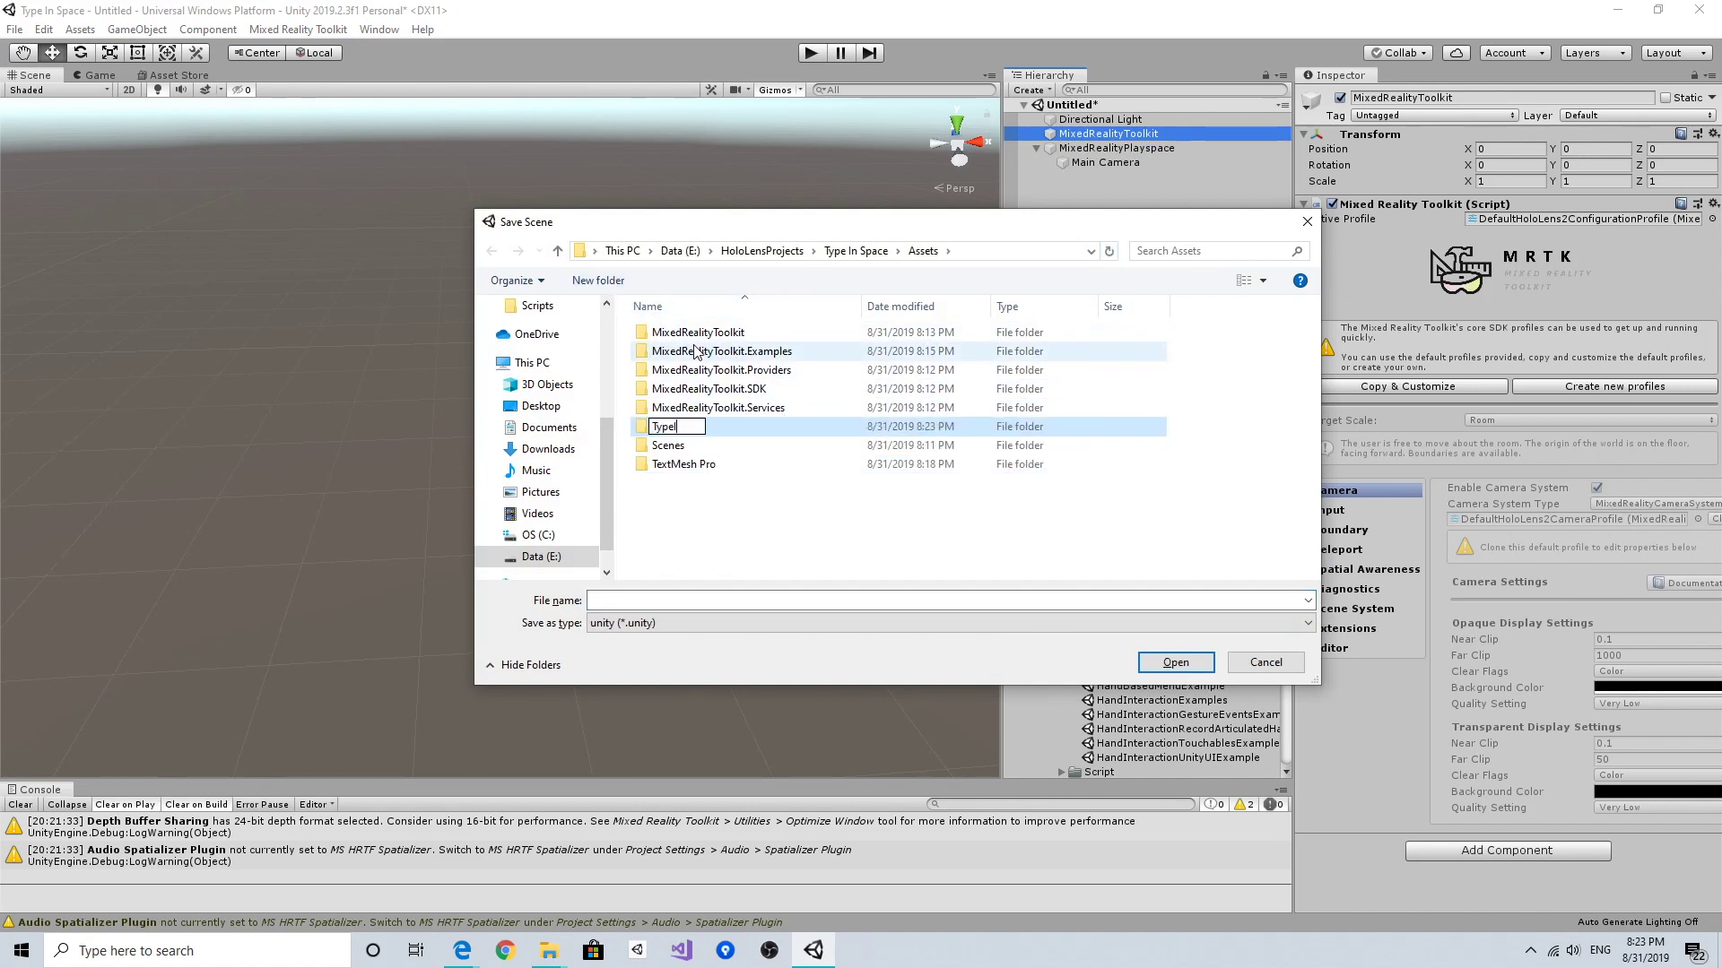
type("nSpace")
key("Return")
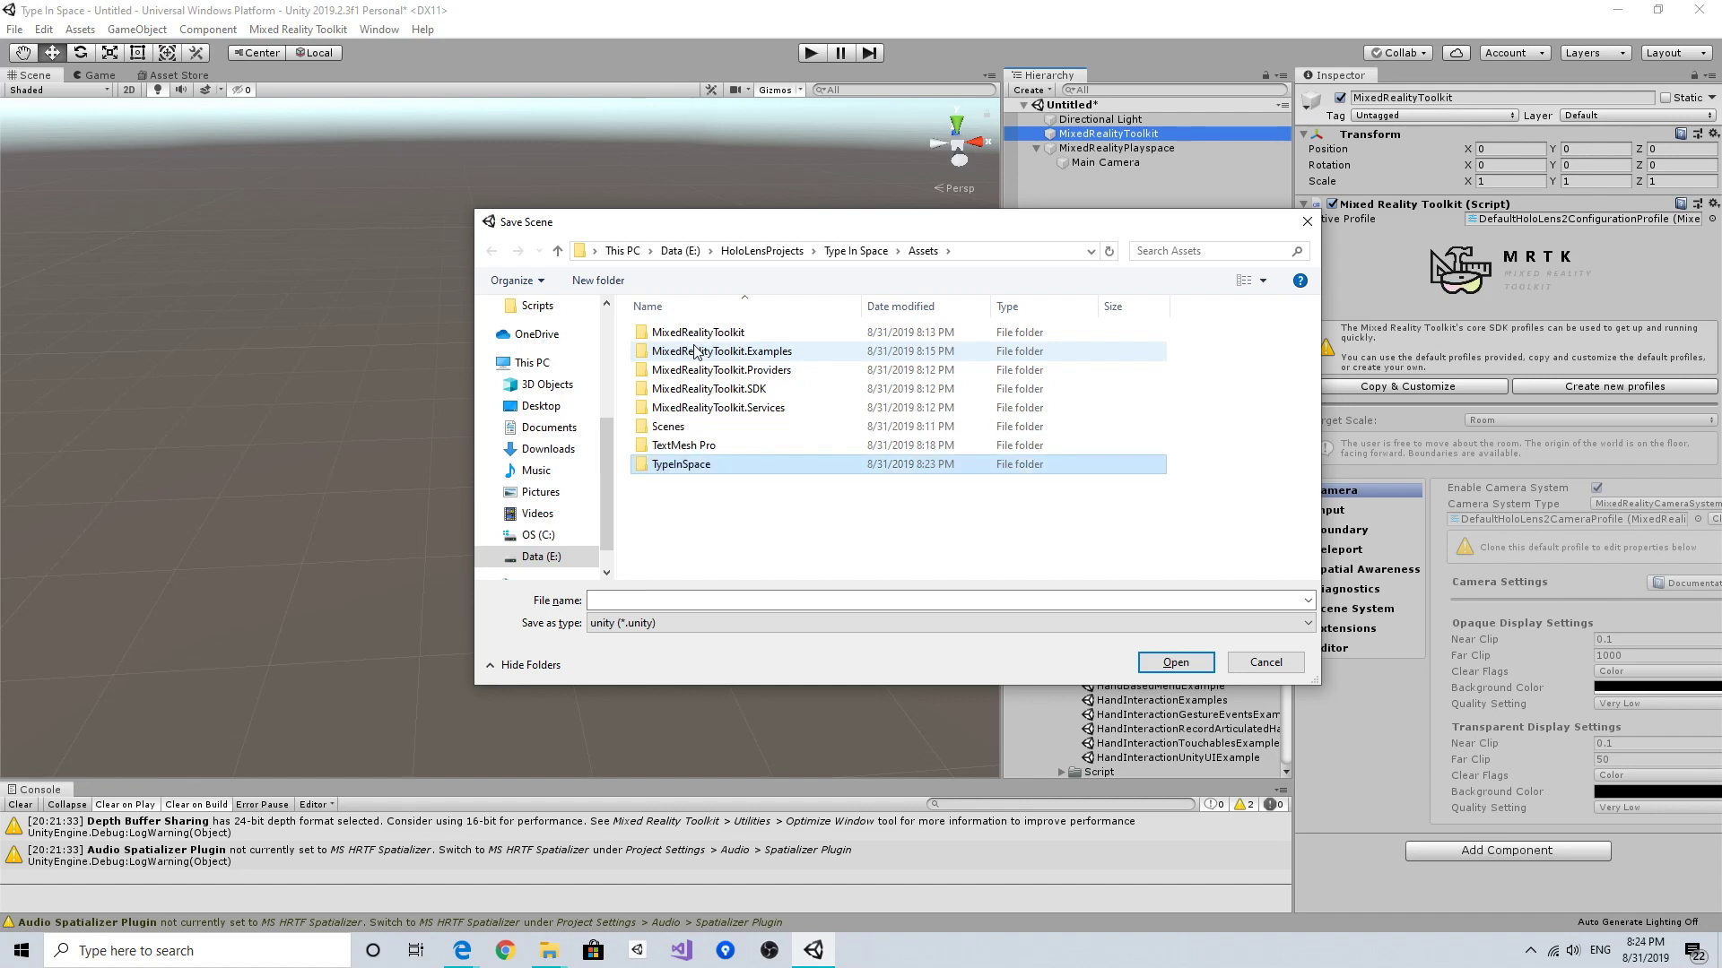
double_click(716, 465)
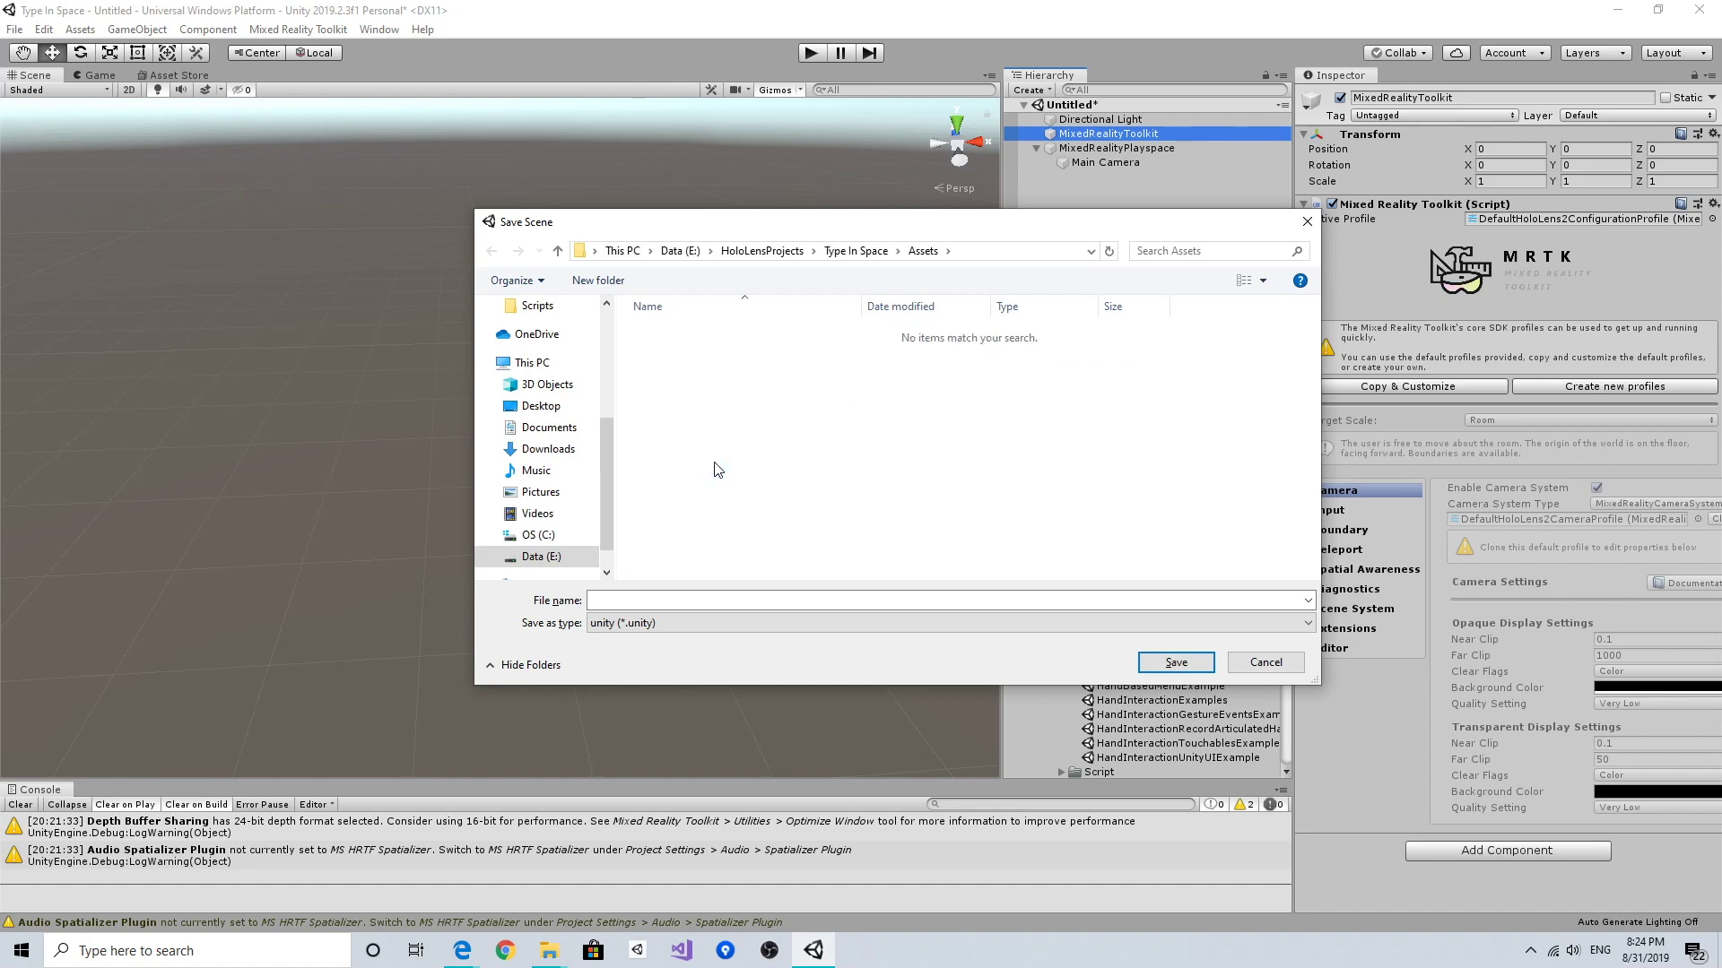
Step: Create a Scenes folder inside TypeInSpace and open it as the save location
left_click(598, 280)
type("Scen")
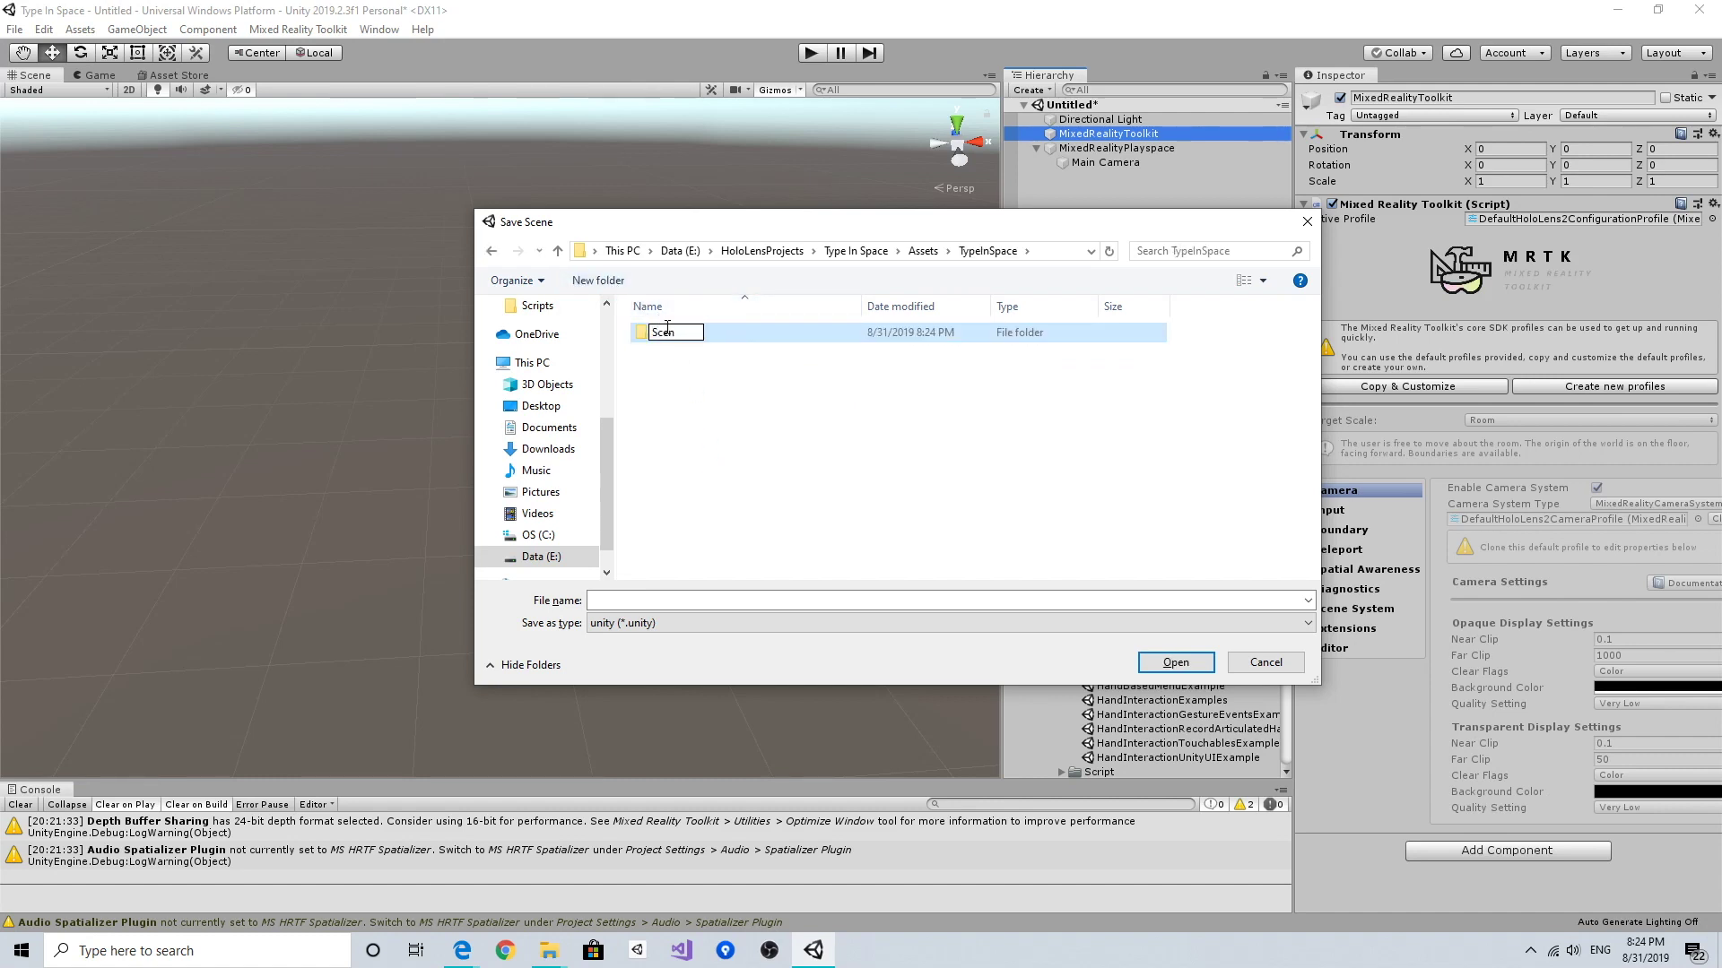
type("es")
key("Return")
double_click(667, 332)
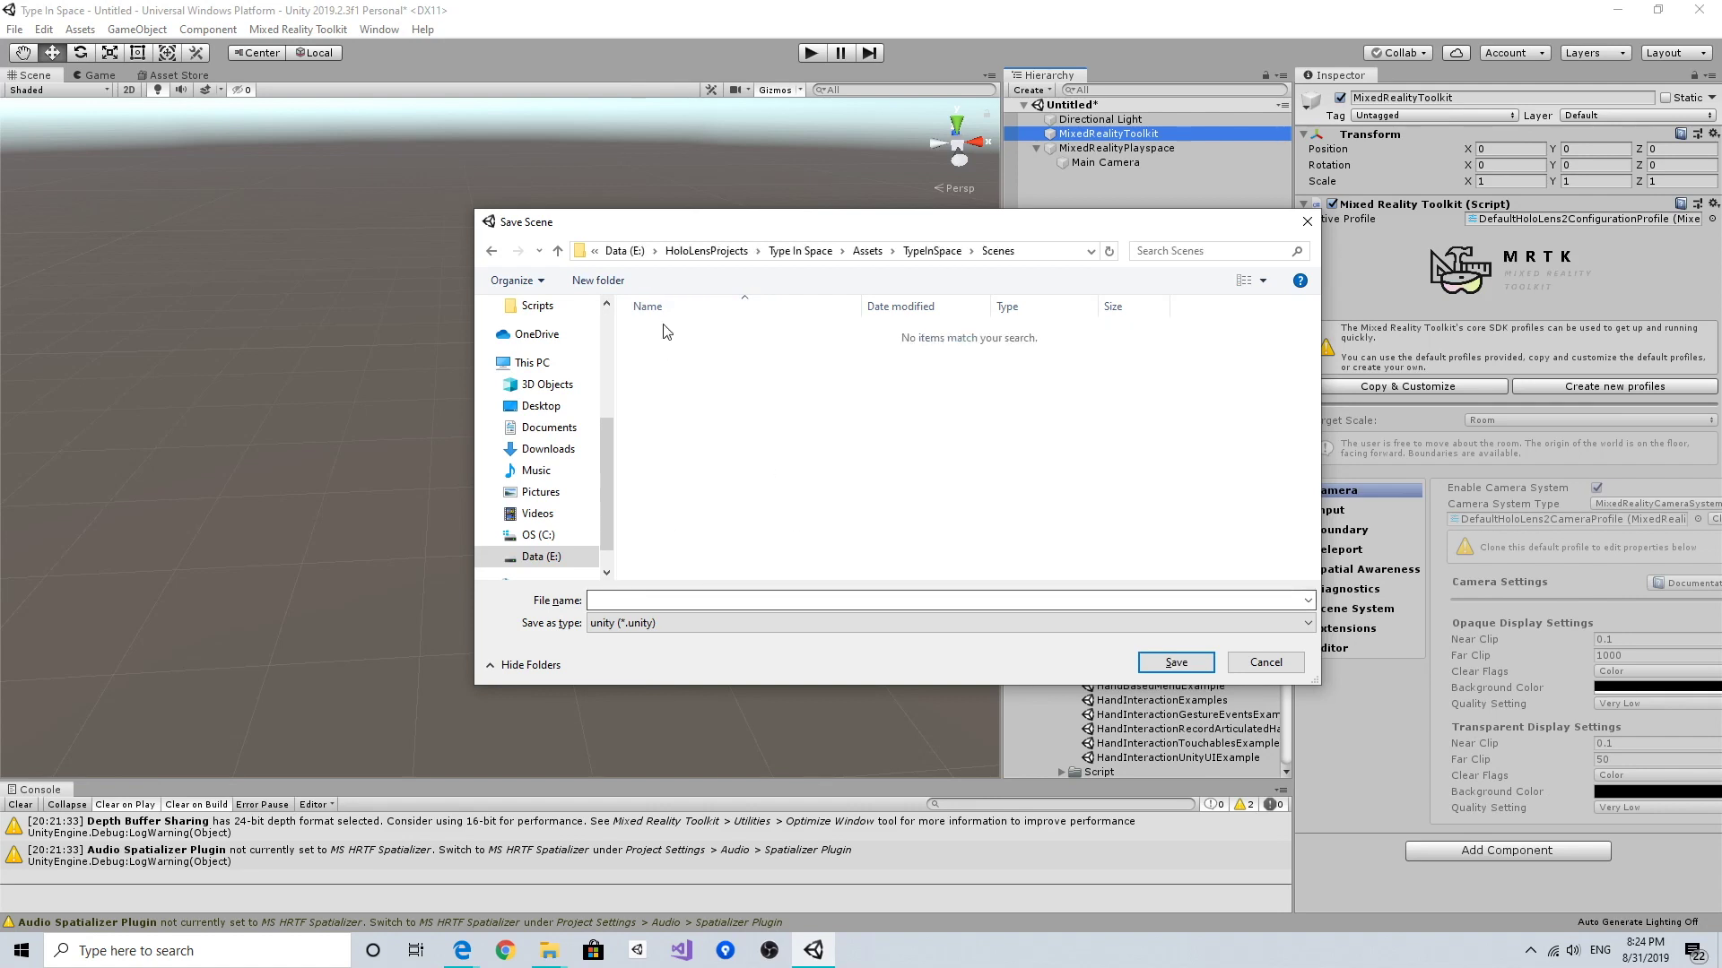
Step: Save the scene under the file name Main in the TypeInSpace Scenes folder
left_click(672, 600)
type("Main")
key("Return")
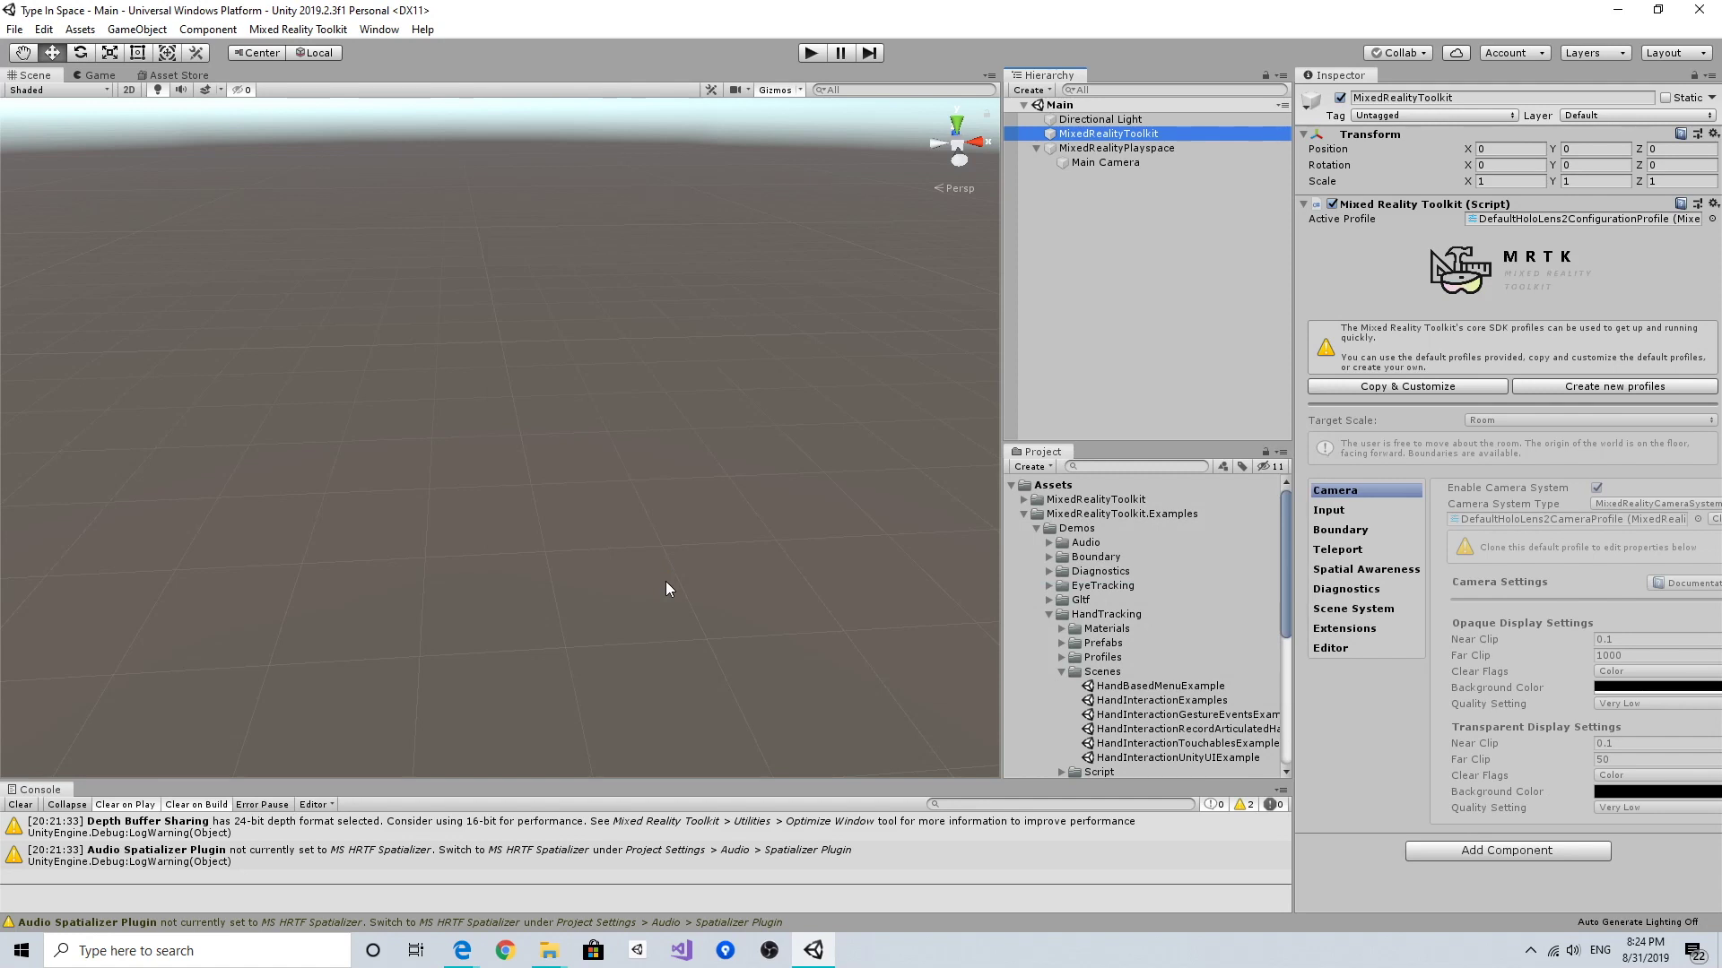
Step: Collapse the MixedRealityToolkit.Examples folder, review the toolkit folders, and delete the top-level Scenes folder from Assets
left_click(1024, 515)
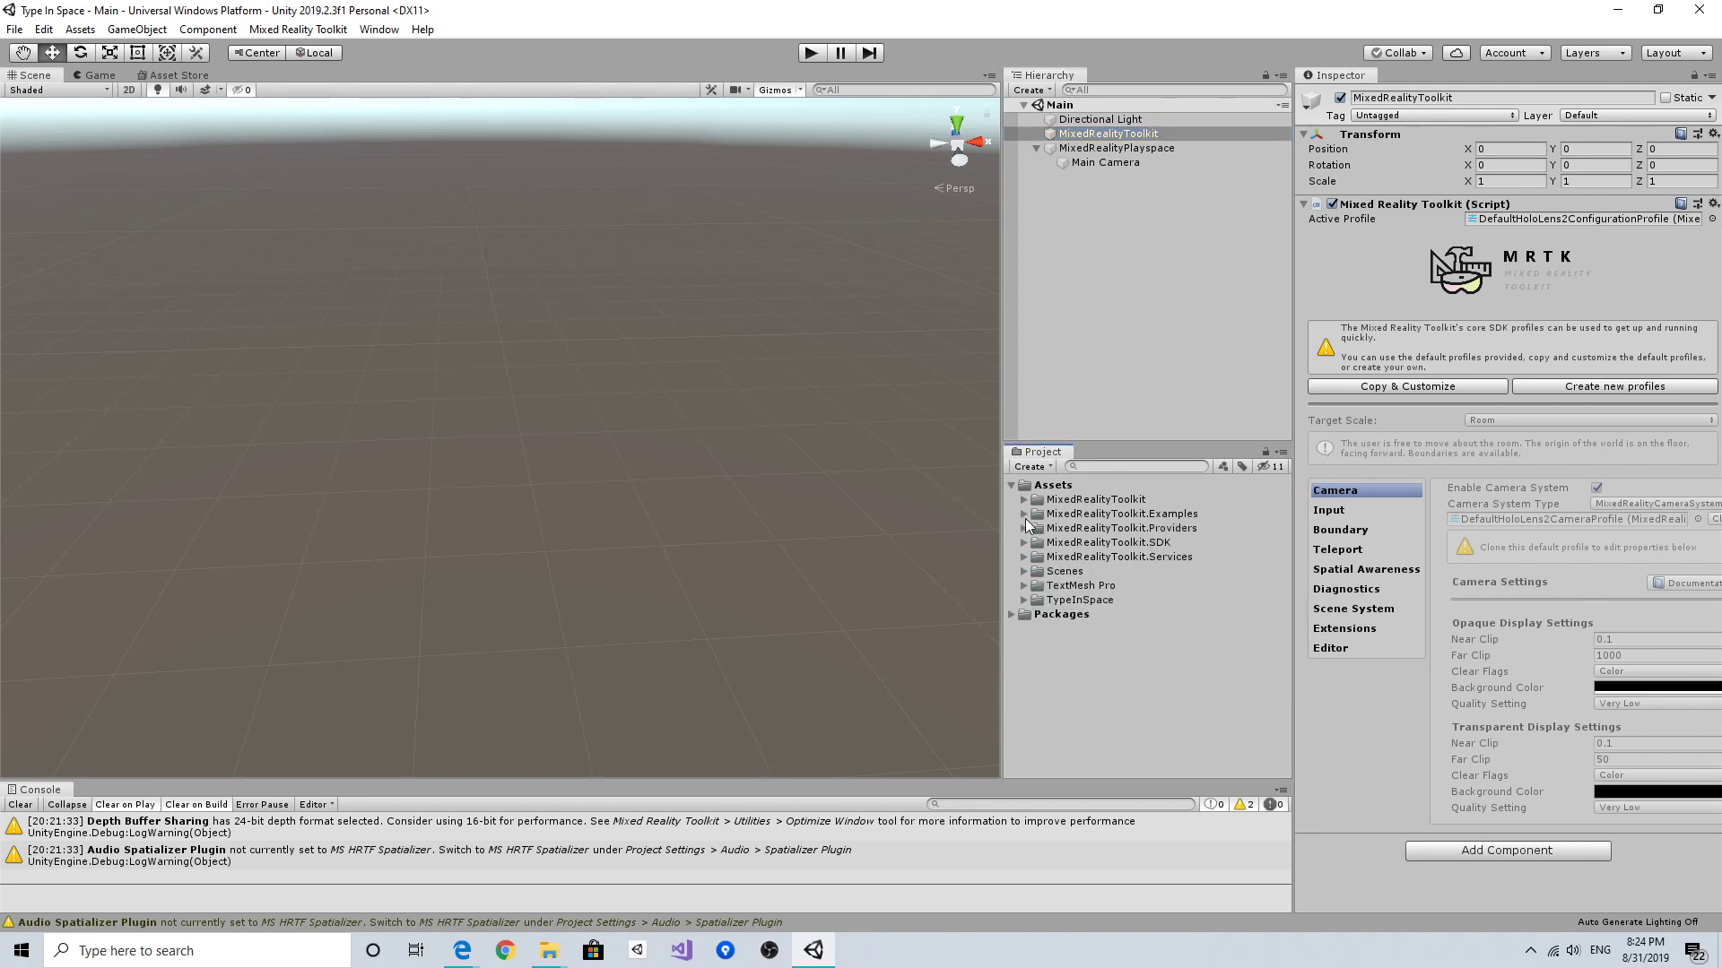
left_click(1117, 500)
left_click(1097, 556, "shift")
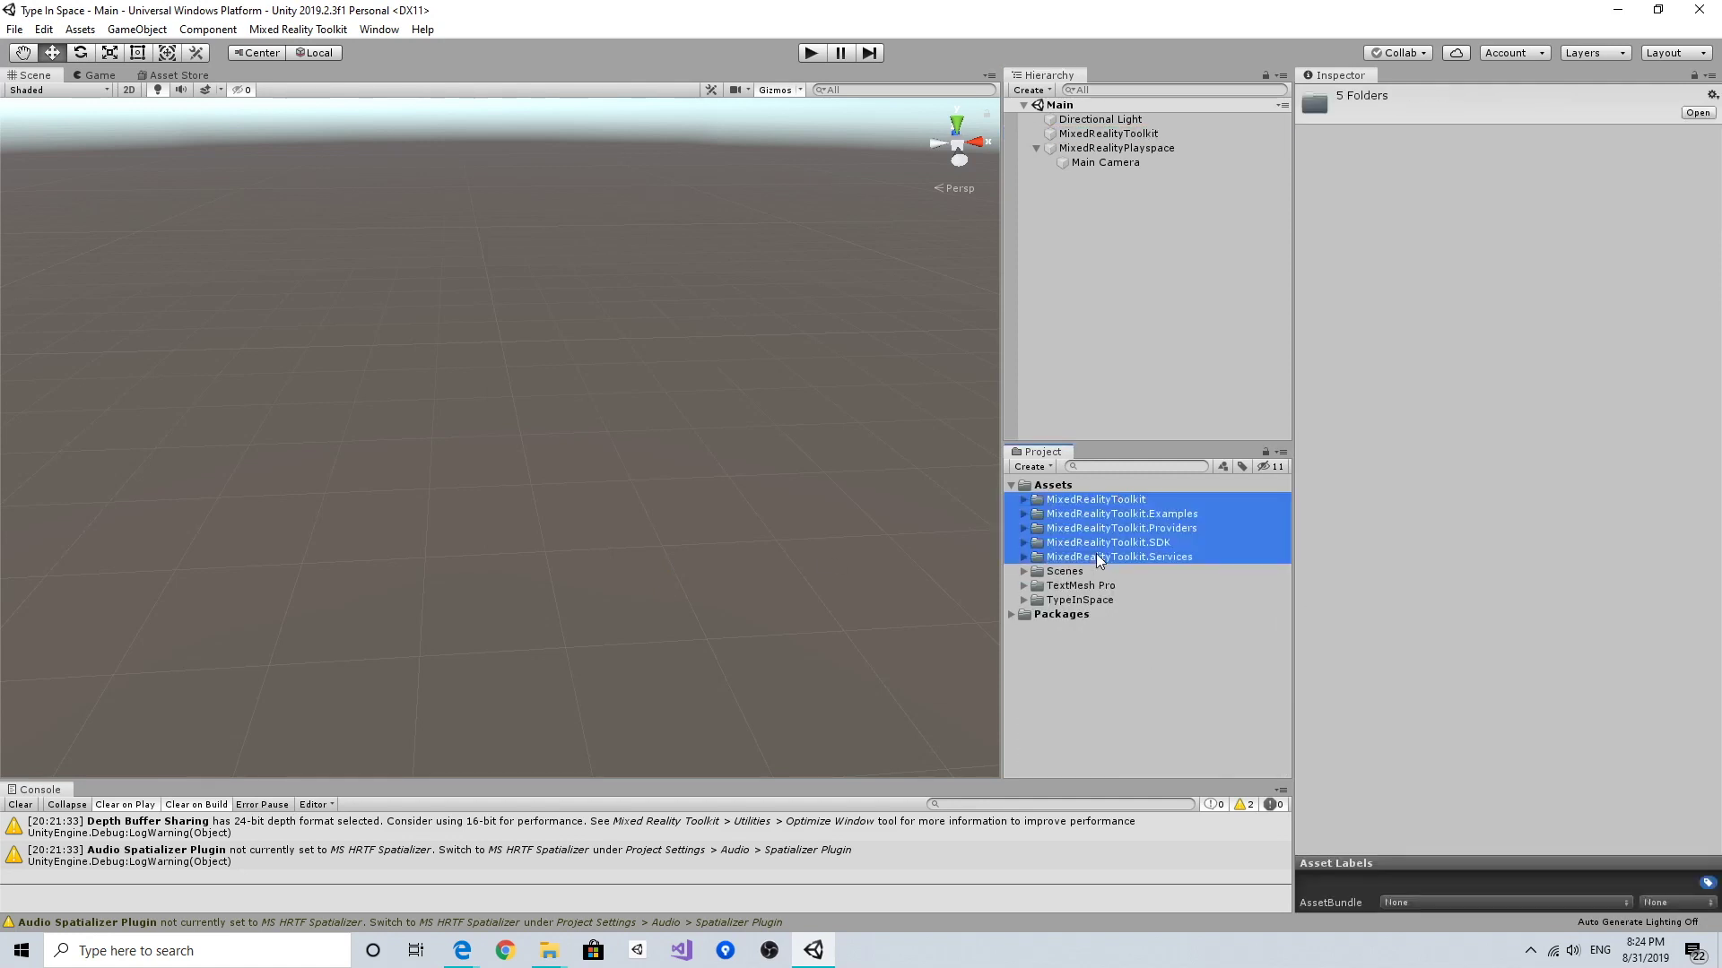
left_click(1059, 572)
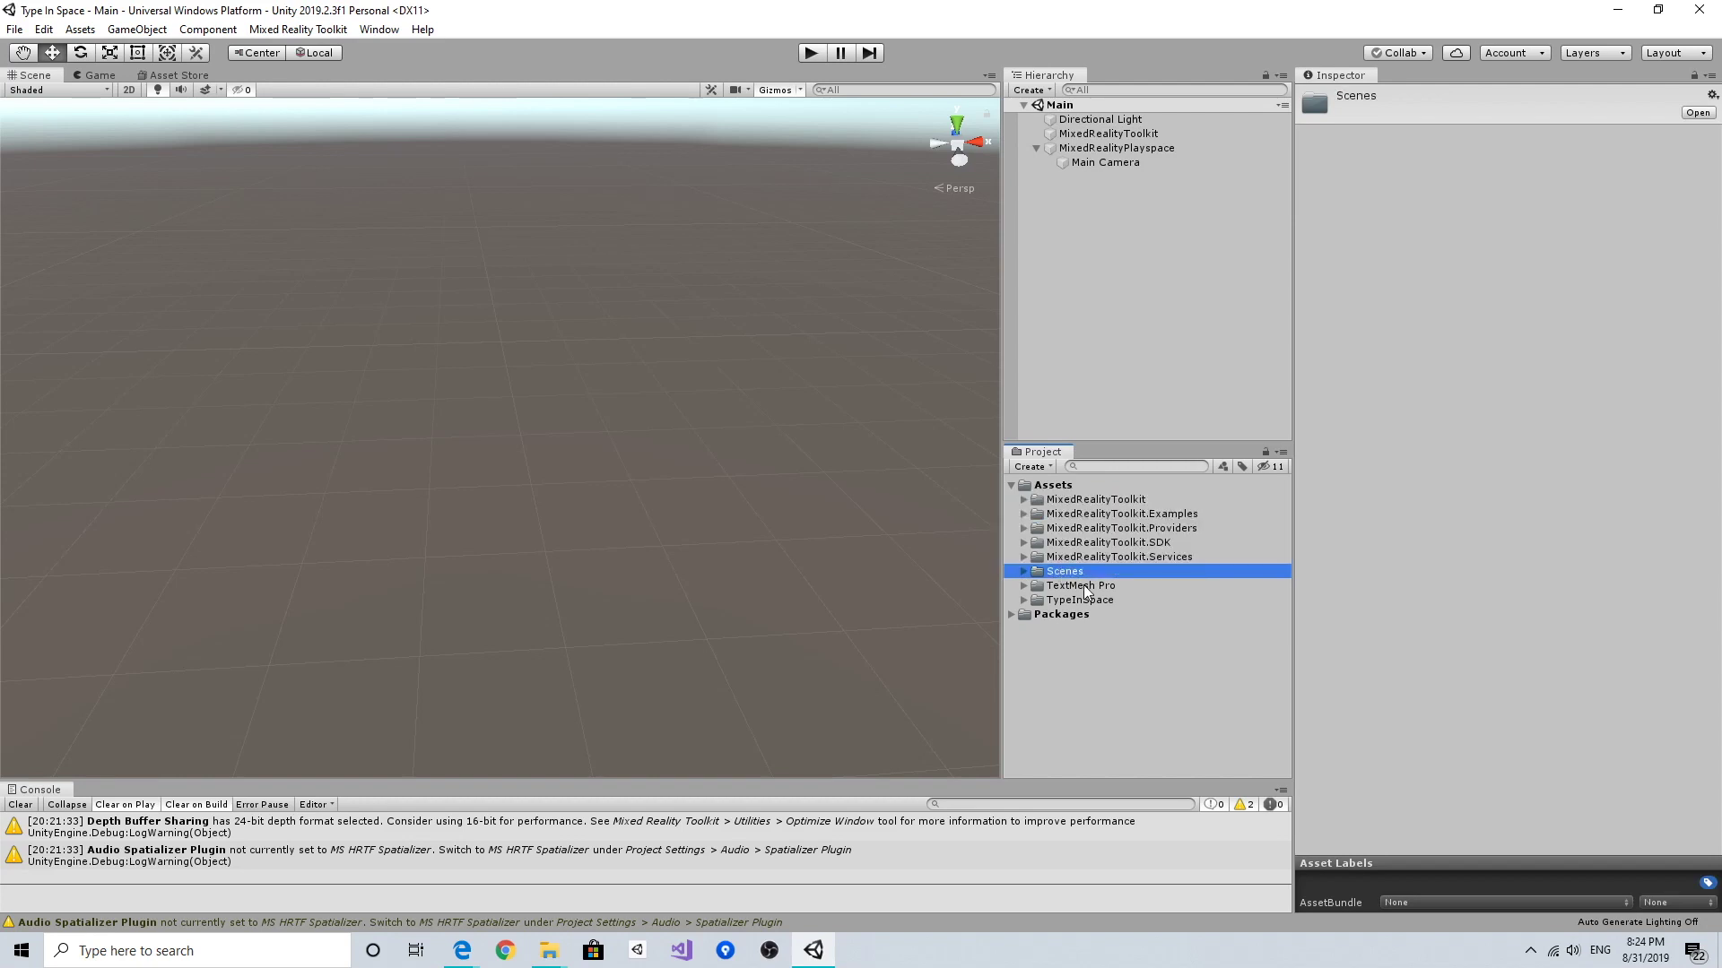
key("Delete")
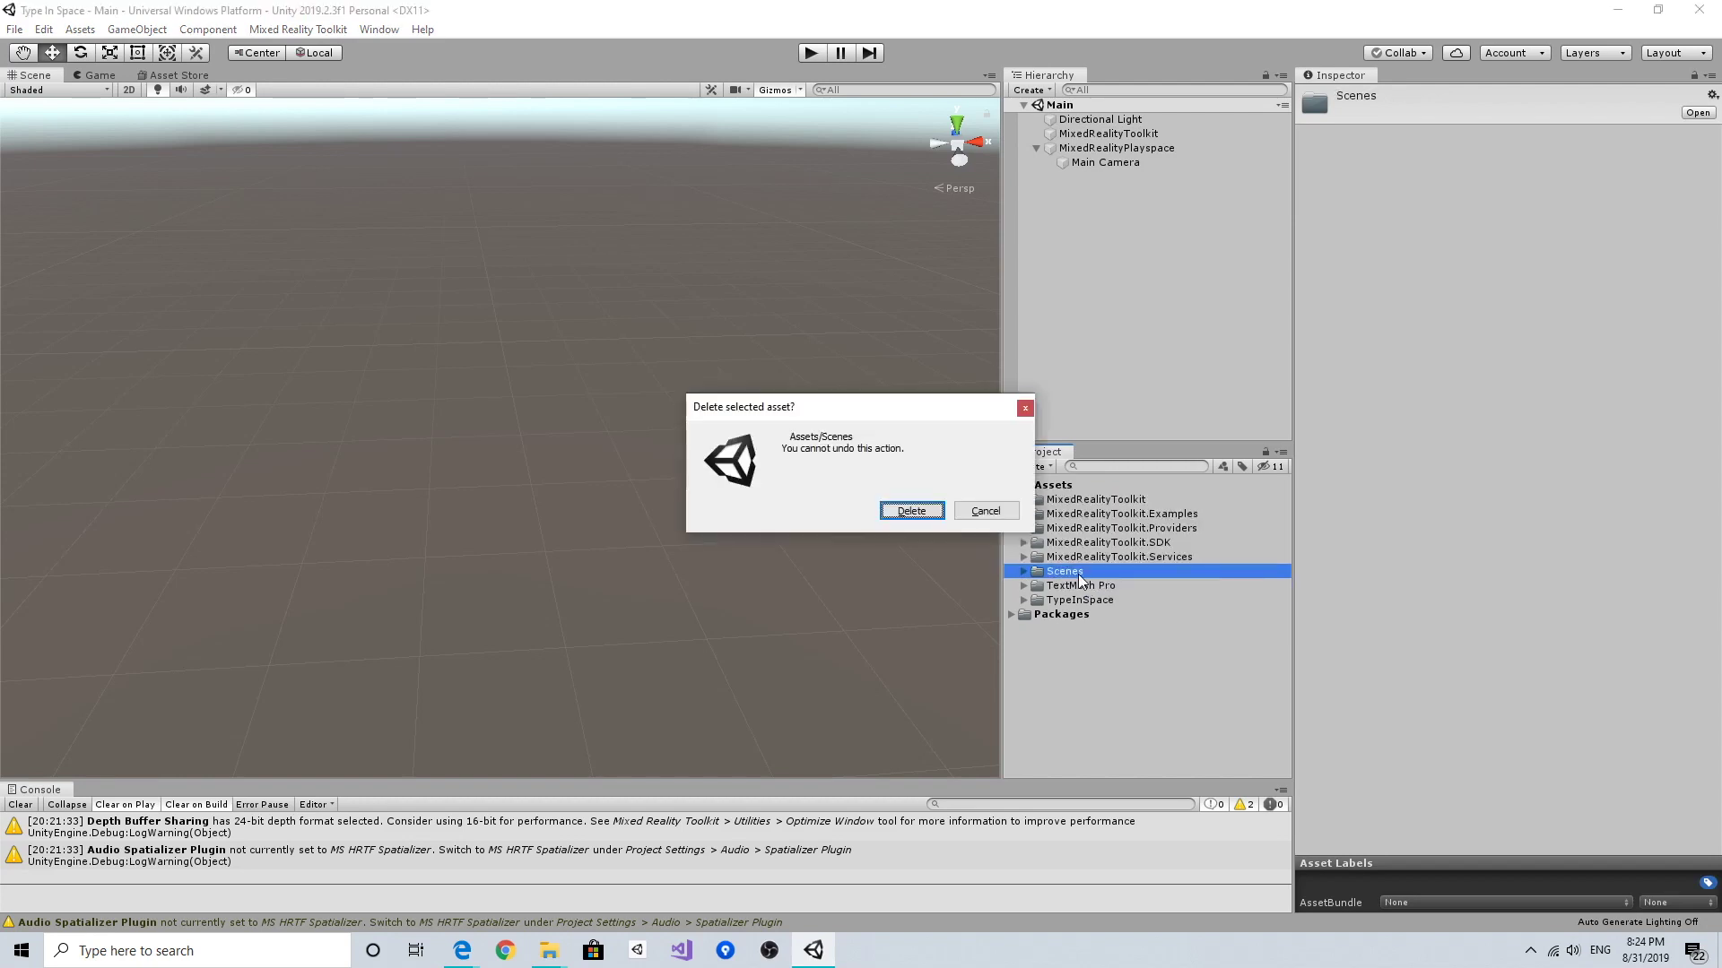
key("Return")
Step: Look over the TextMesh Pro folder and expand the TypeInSpace folder to view the saved scene
left_click(1079, 574)
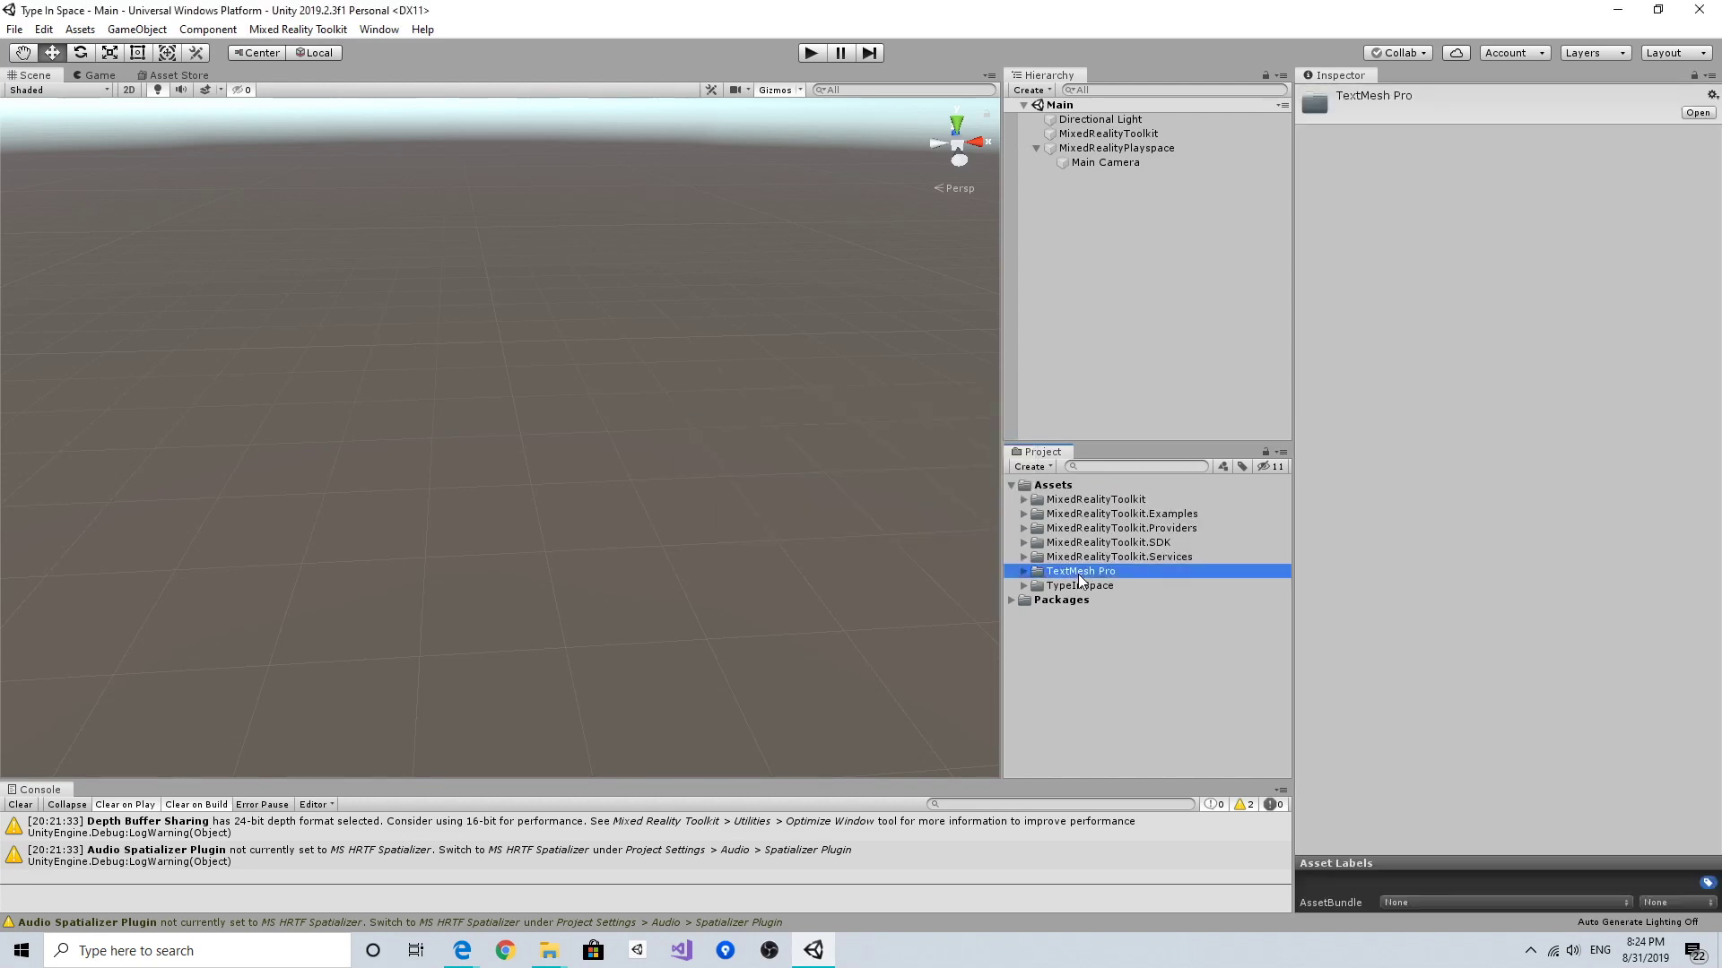
left_click(1080, 585)
left_click(1025, 586)
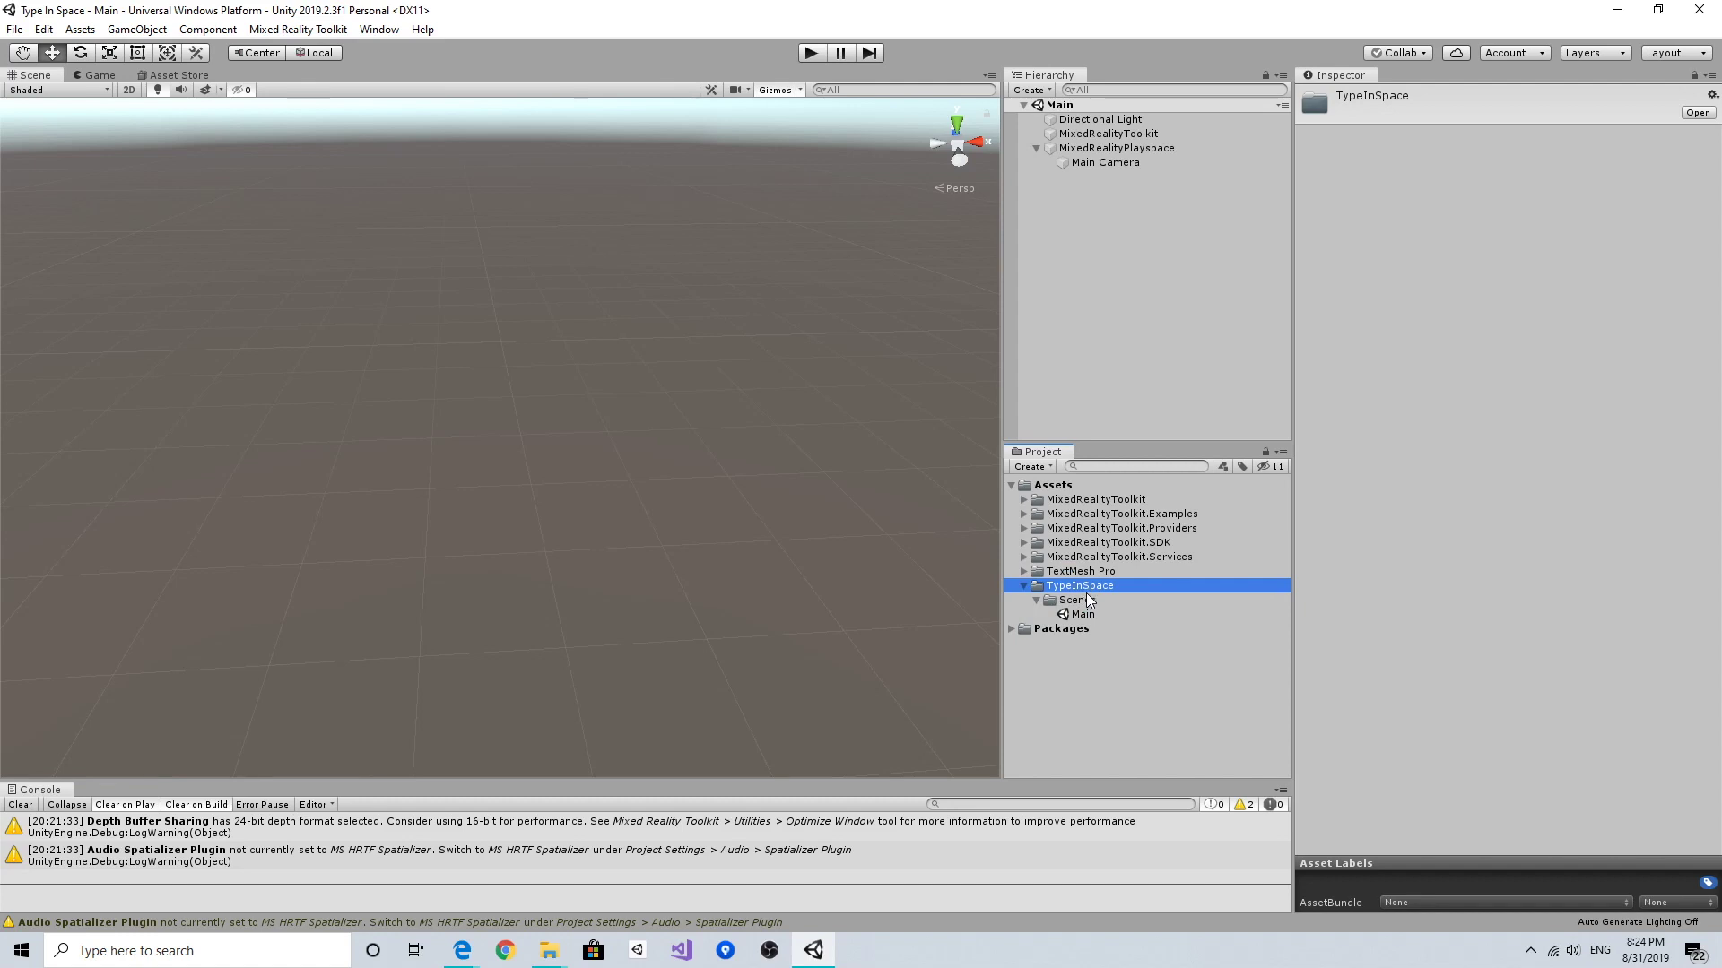
Step: Collapse the Scenes folder inside TypeInSpace and widen the Scene view slightly, leaving nothing selected
left_click(1036, 600)
left_click(991, 323)
left_click_drag(1002, 324, 1020, 341)
left_click(1157, 361)
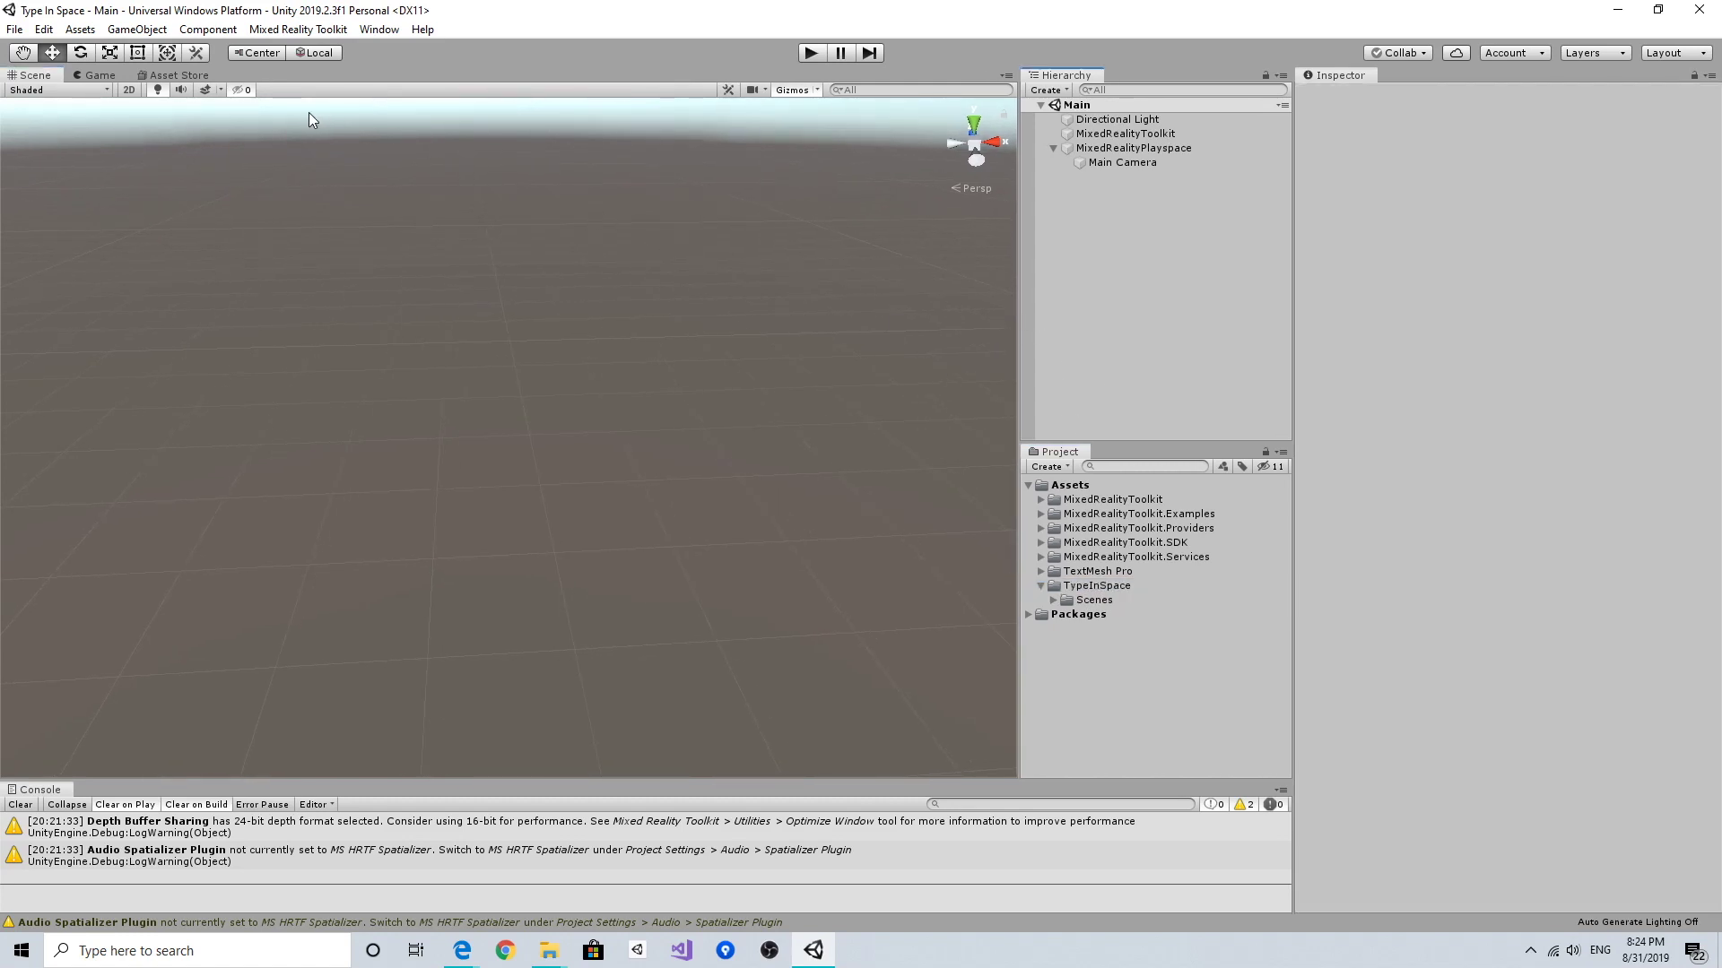
Step: Test the simulated right and left hands in the Main scene in play mode, ending by stopping playback and clearing the console
left_click(810, 56)
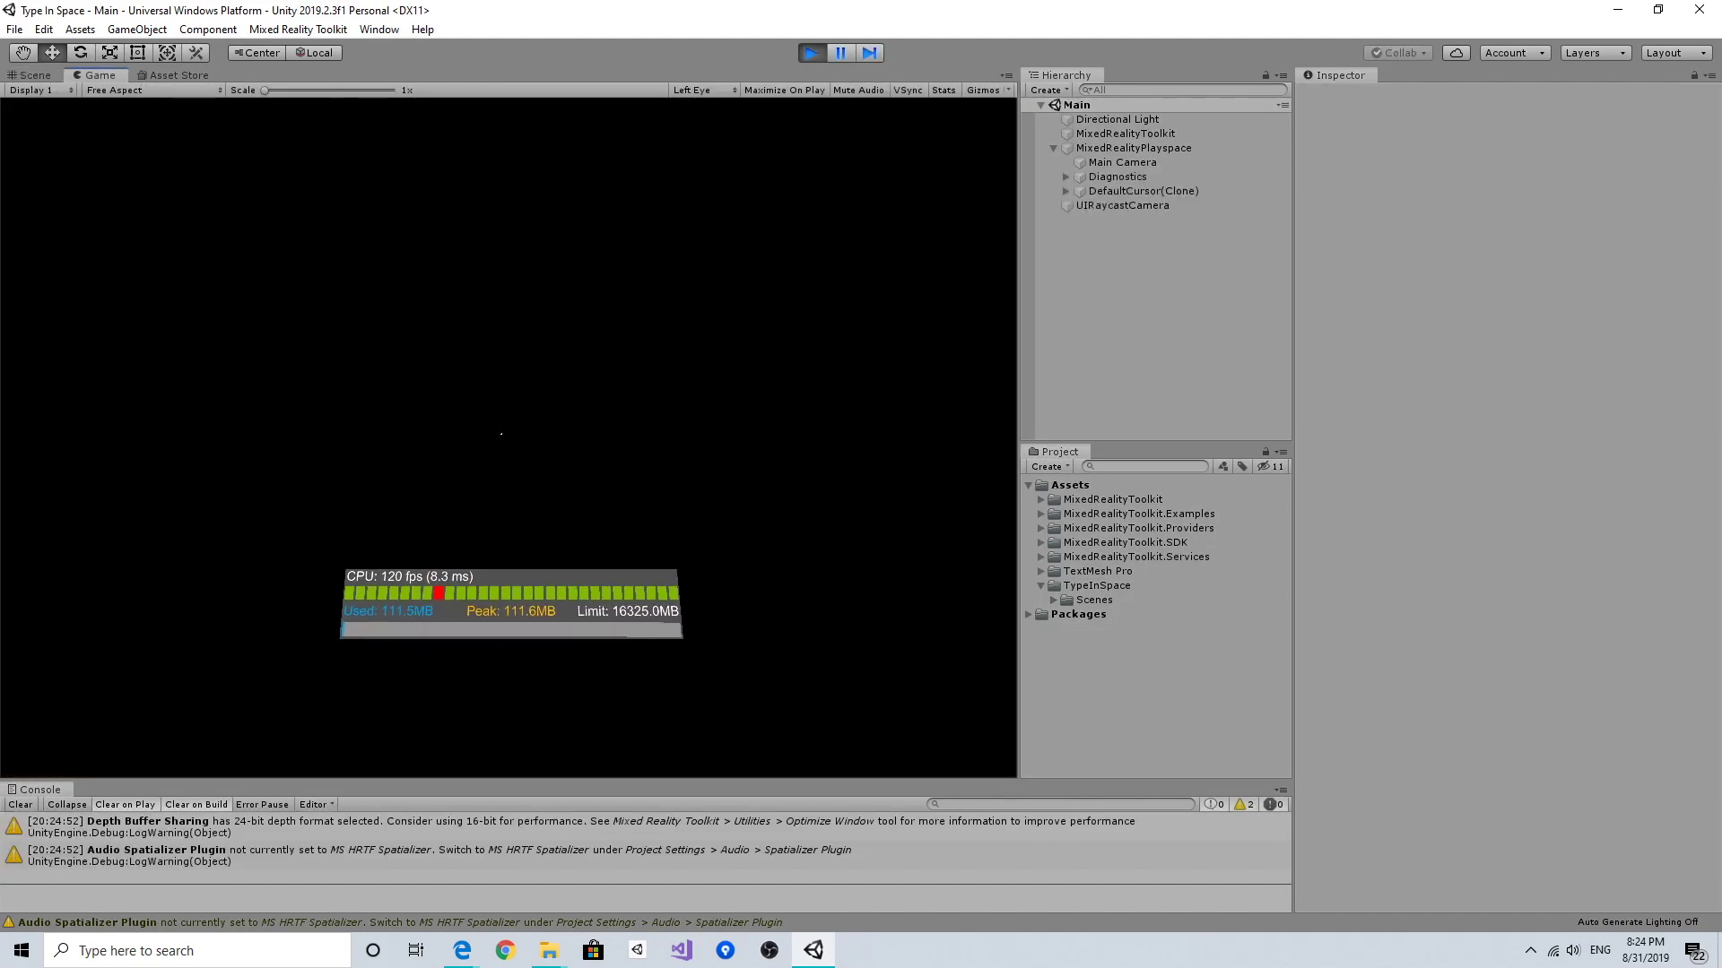
key("space")
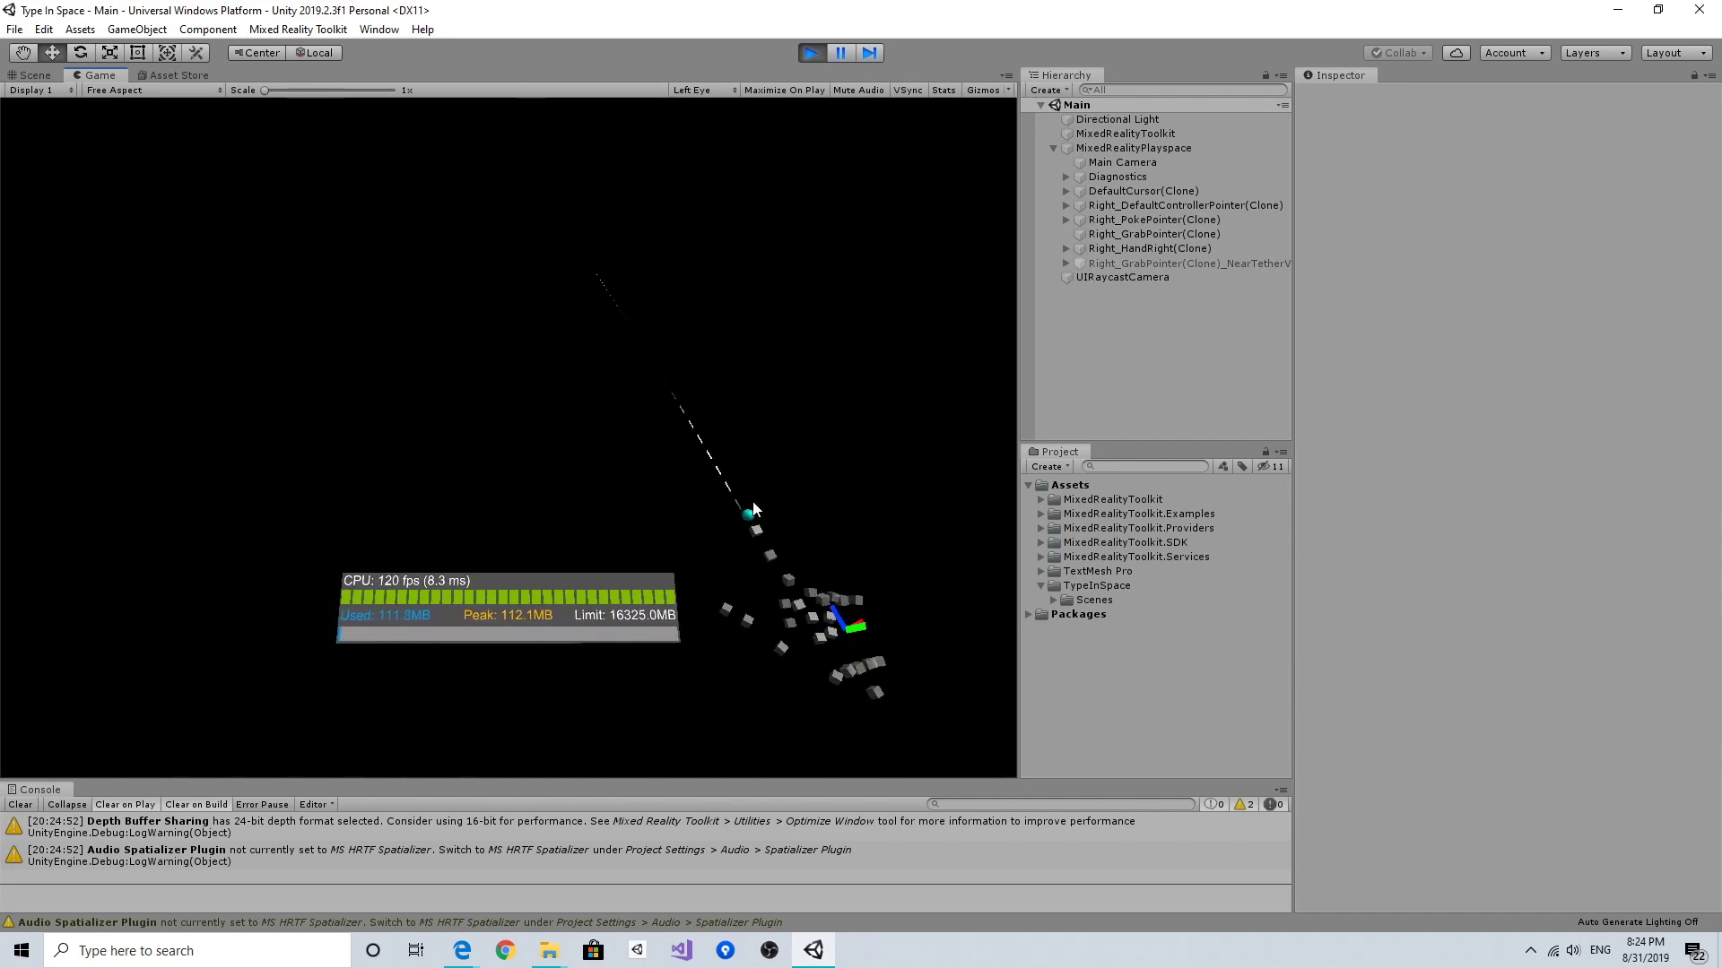
key("shift")
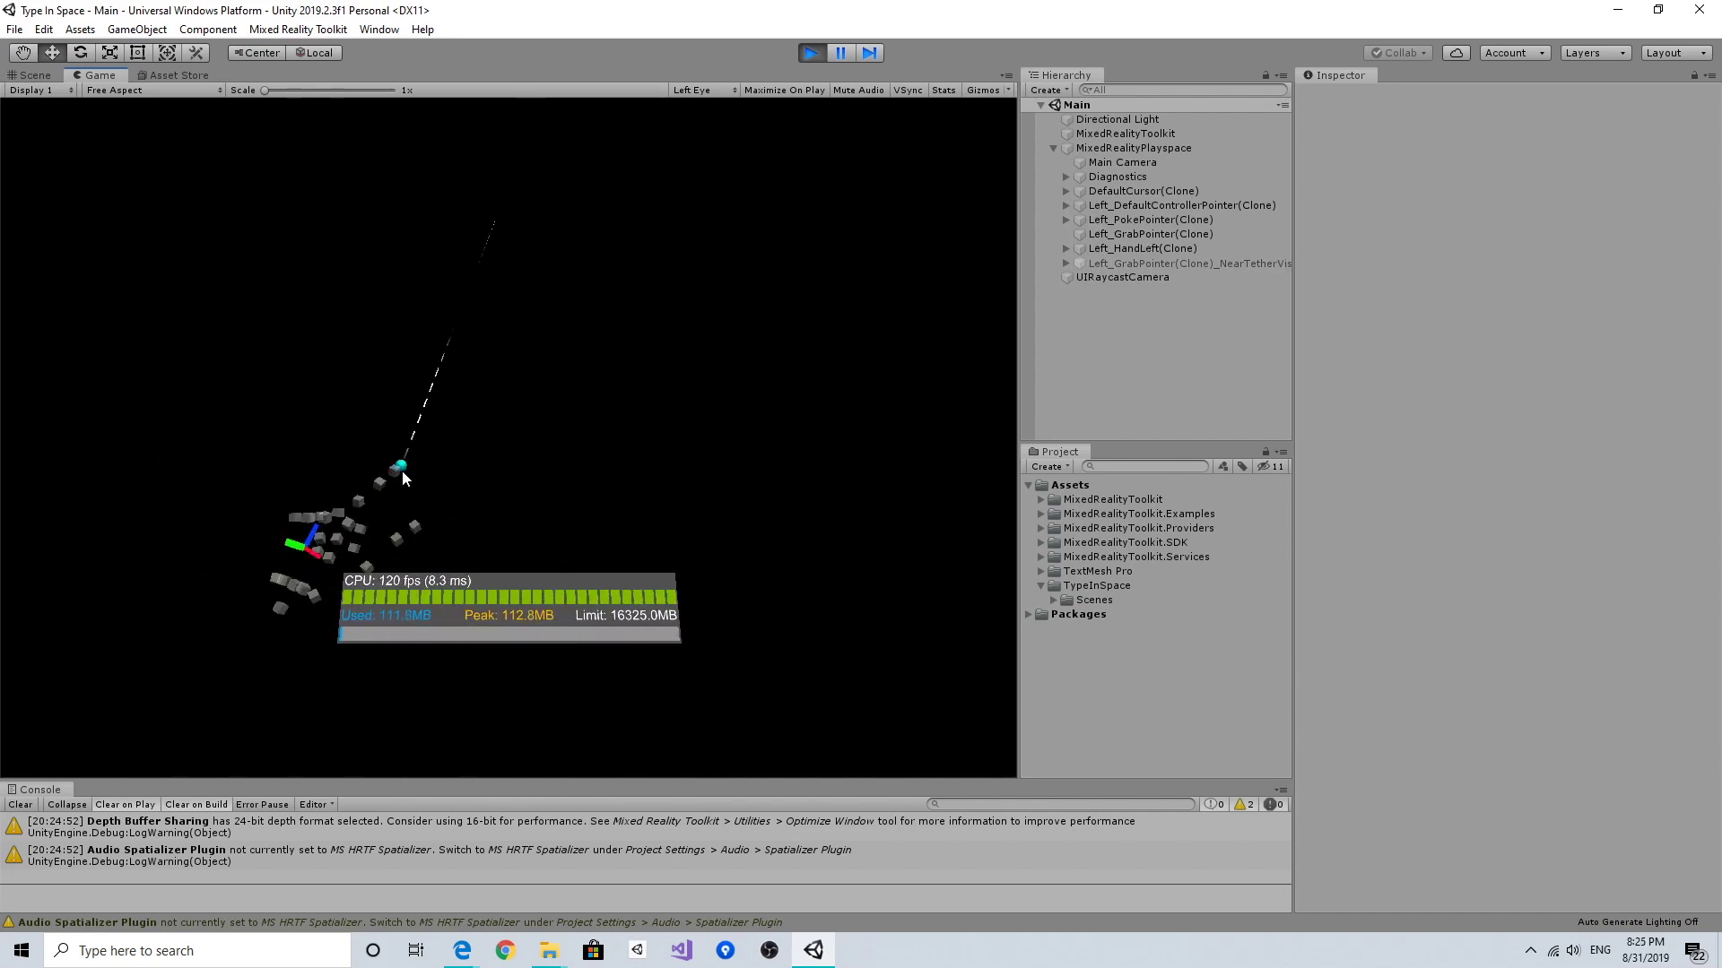
key("space")
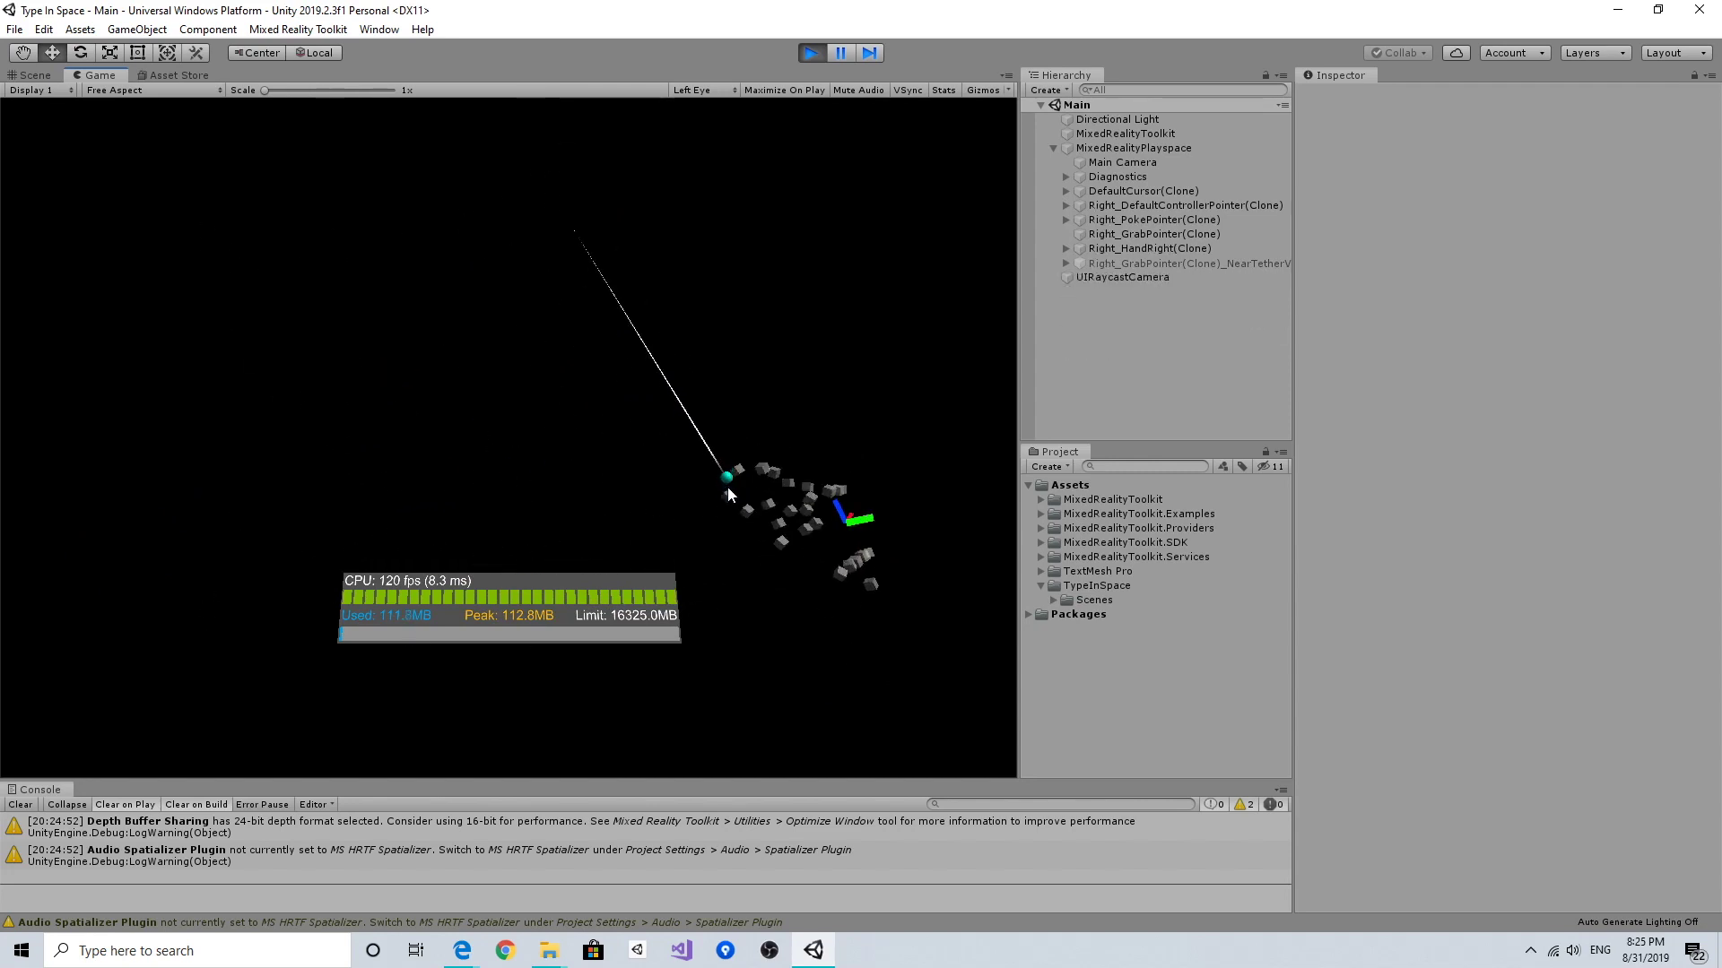
right_click_drag(729, 486, 789, 131)
left_click(806, 51)
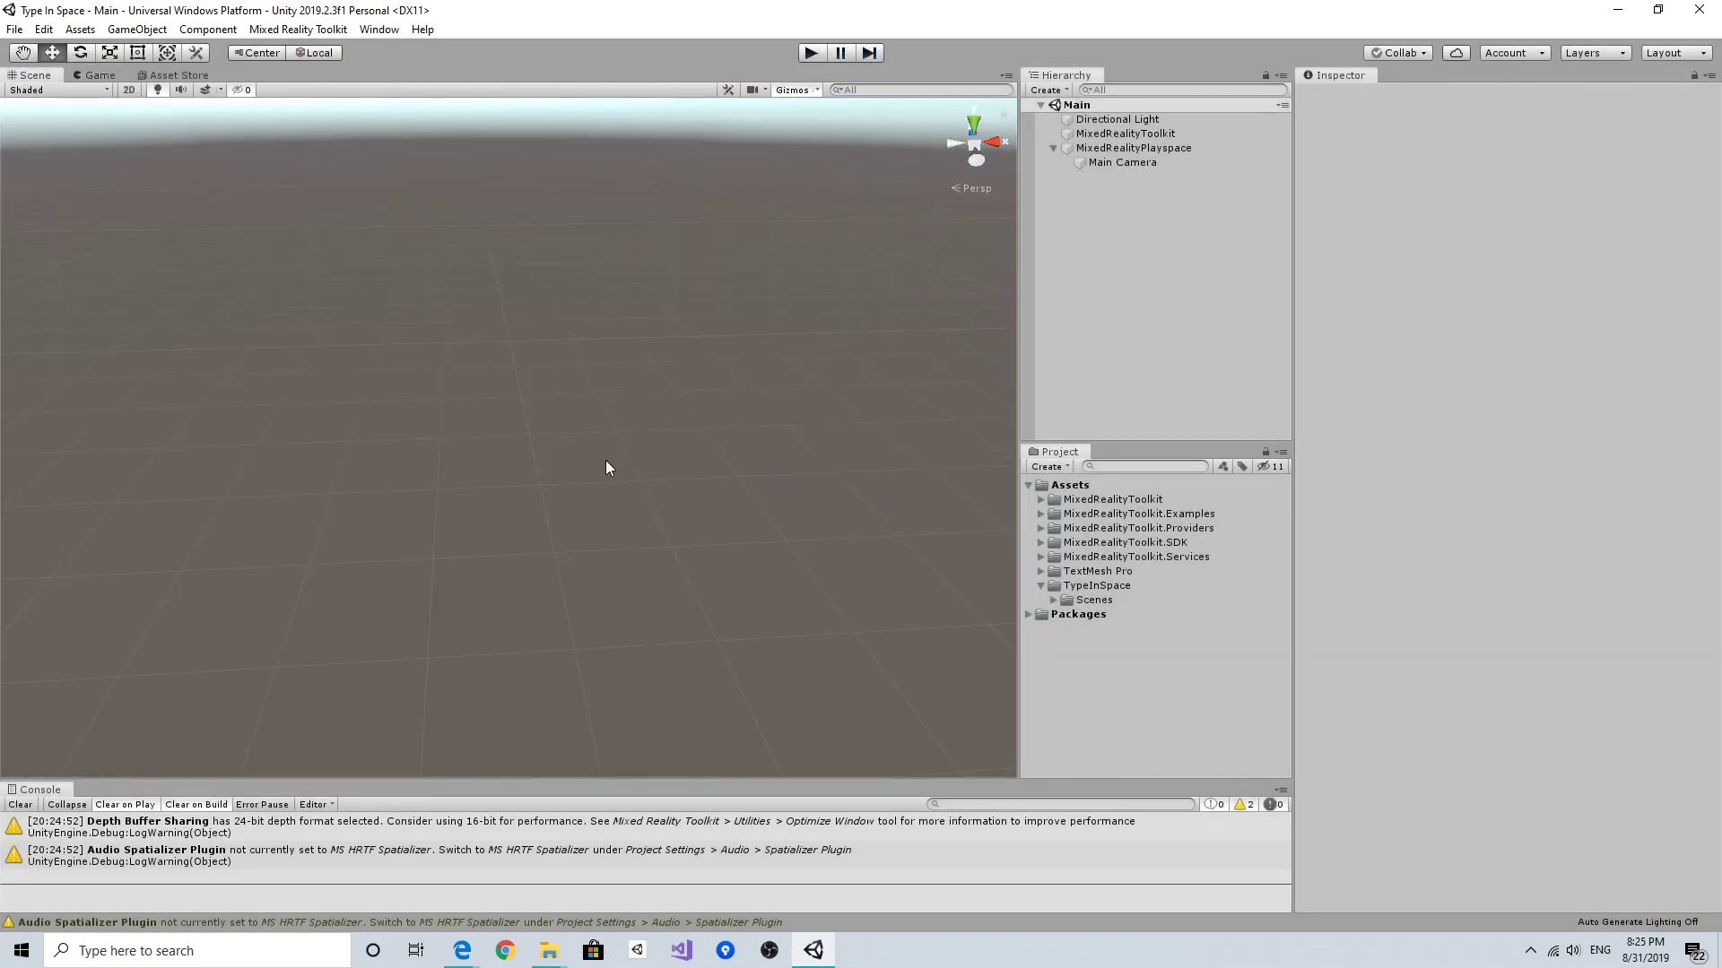
left_click(20, 805)
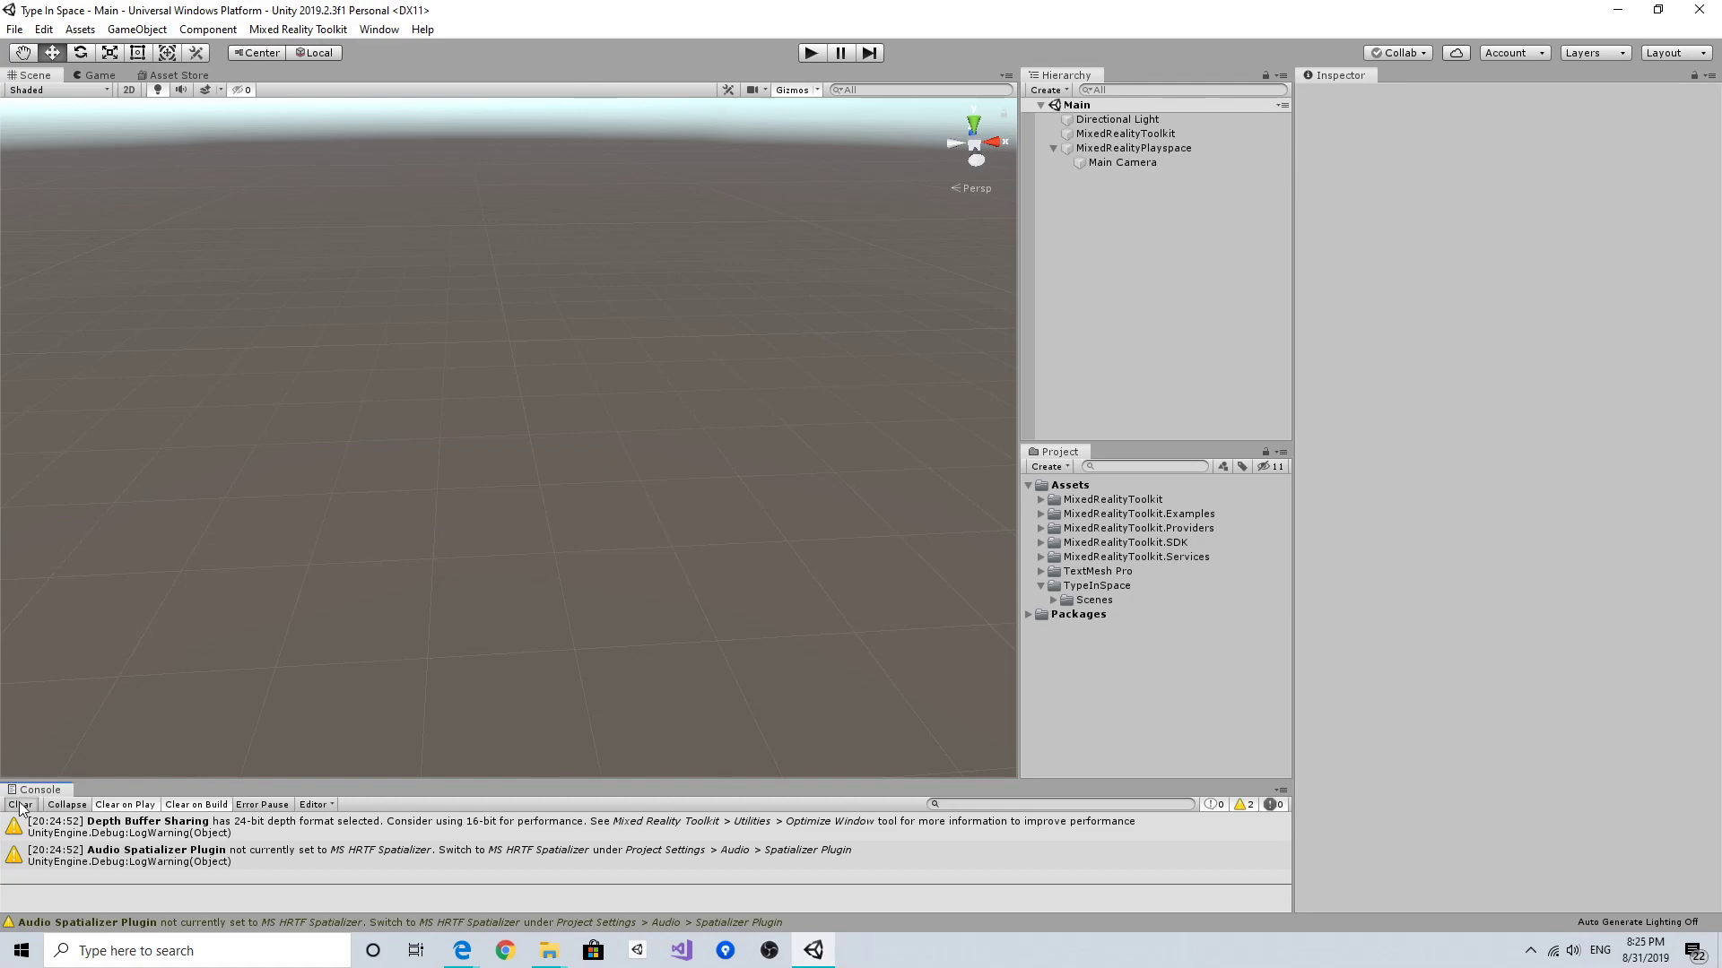